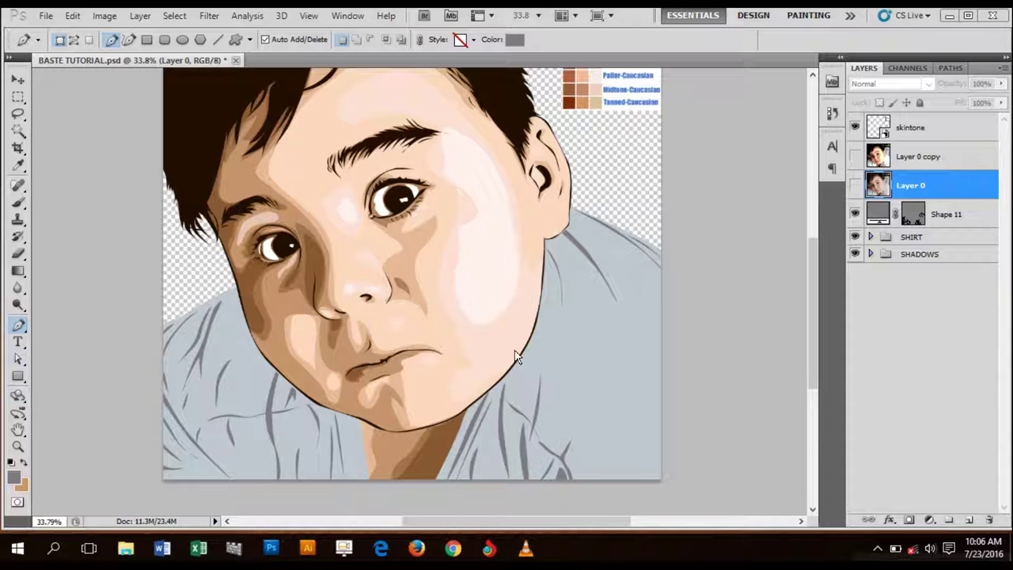
- Examine the traced portrait's face outline, neck and shirt folds
left_click(19, 91)
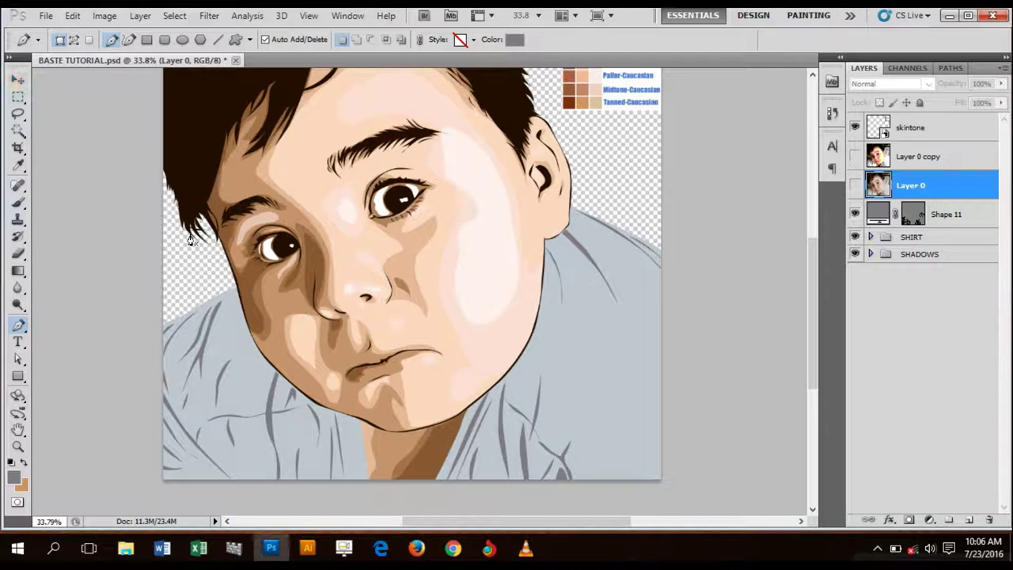
scroll(351, 323, "down", 2)
scroll(422, 317, "up", 4)
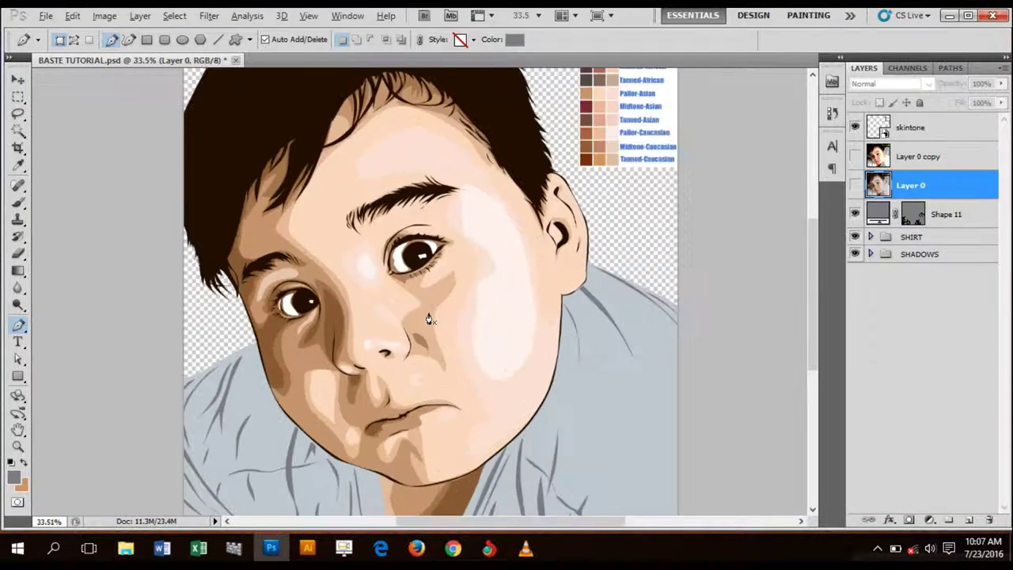
scroll(476, 316, "down", 2)
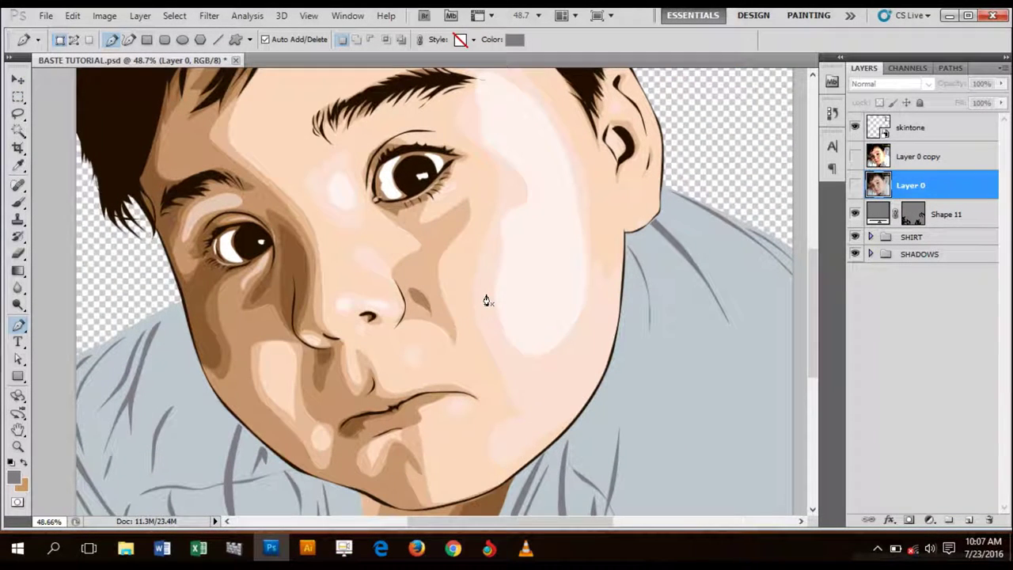
scroll(494, 344, "down", 2)
scroll(493, 345, "up", 2)
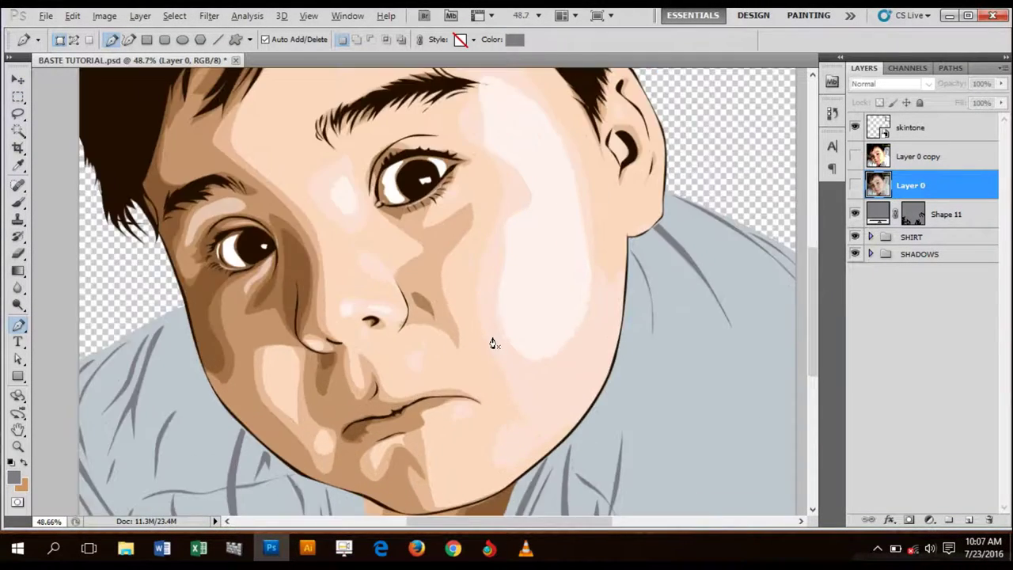
left_click_drag(585, 293, 650, 222)
left_click_drag(656, 385, 588, 287)
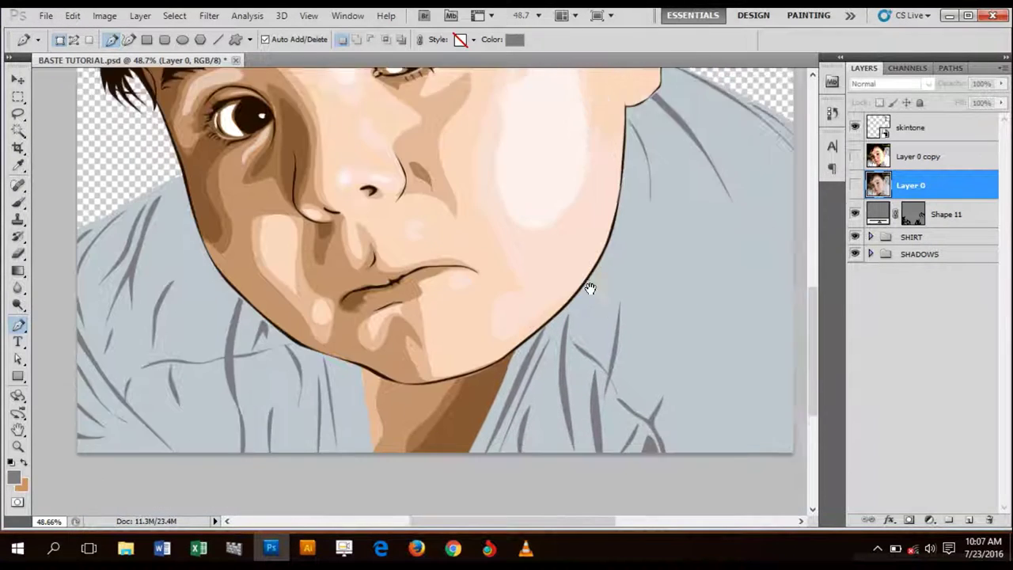
scroll(586, 278, "down", 3)
left_click_drag(647, 222, 620, 346)
scroll(620, 345, "up", 1)
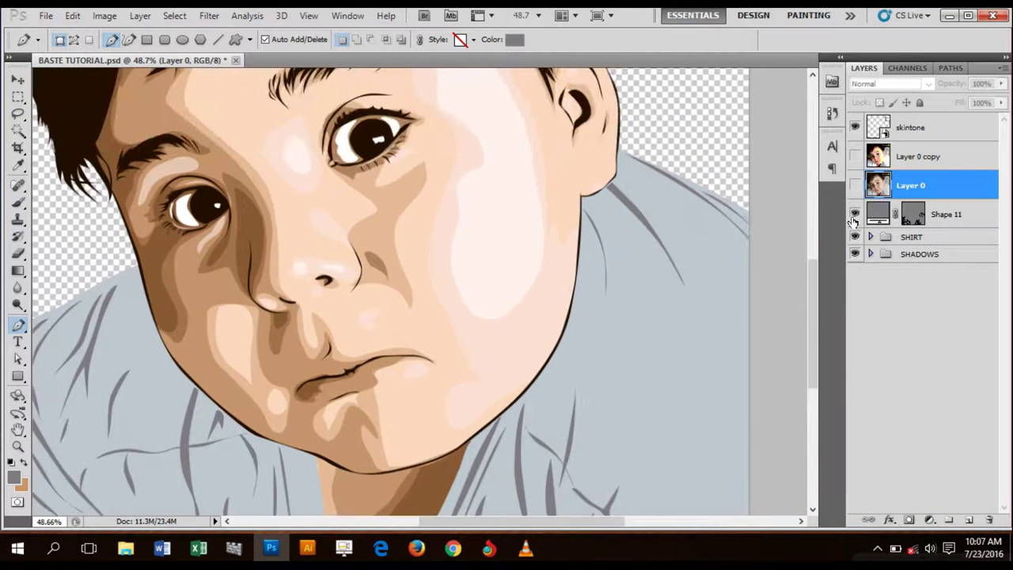
left_click_drag(551, 315, 566, 307)
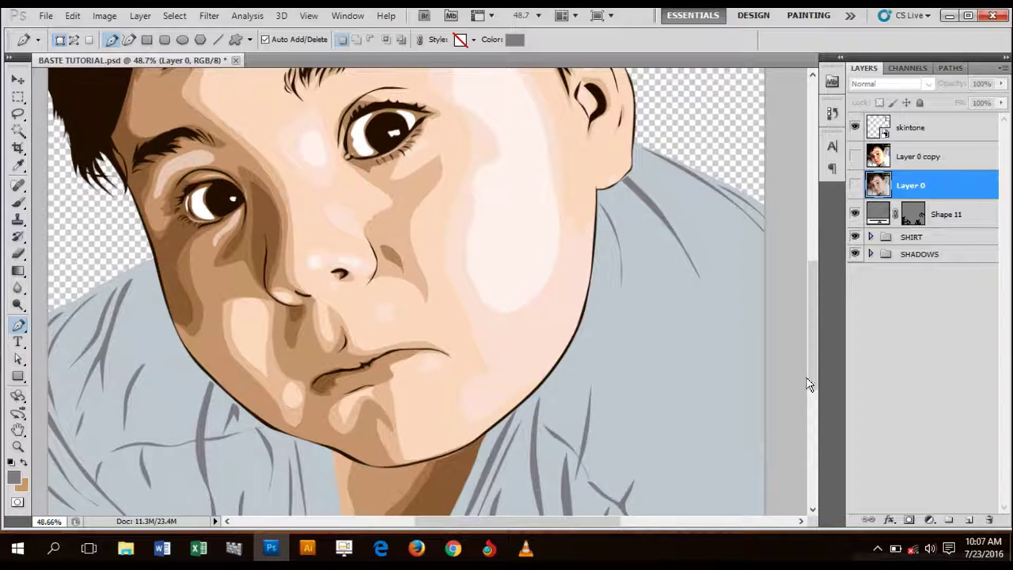
- Move the Shape 11 fold layer into the SHIRT group
left_click(870, 237)
left_click_drag(938, 240, 934, 237)
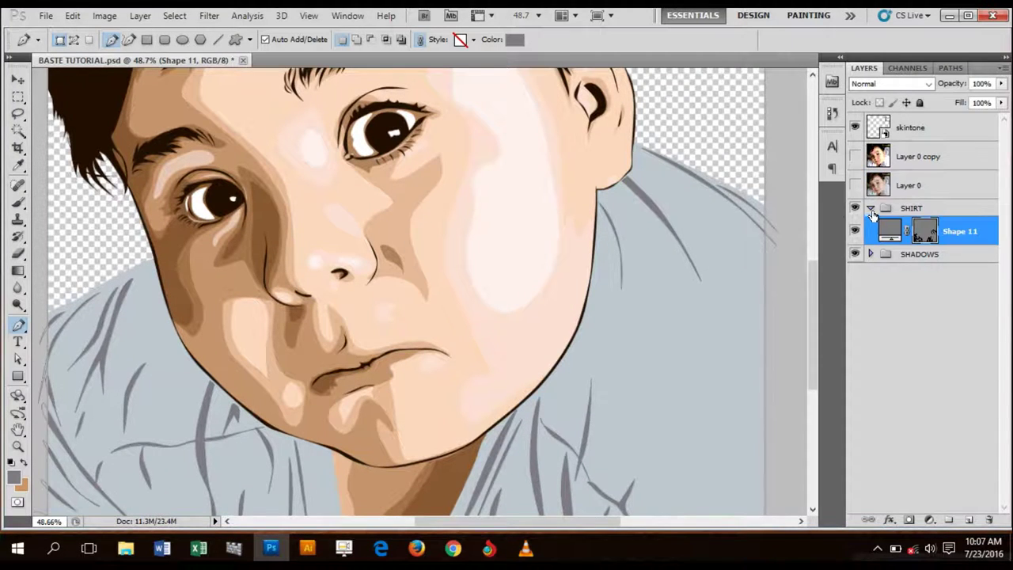
left_click_drag(587, 358, 625, 247)
- With the SHIRT group selected, show the posterized Layer 0 copy and sample the shirt's light grey shadow as the foreground colour
key("alt+]")
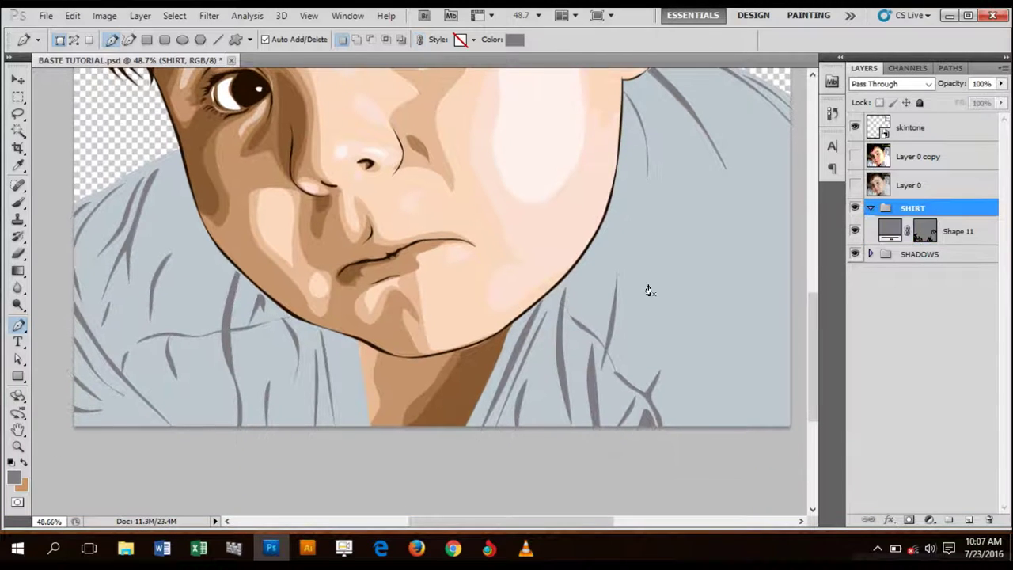
scroll(549, 326, "down", 2)
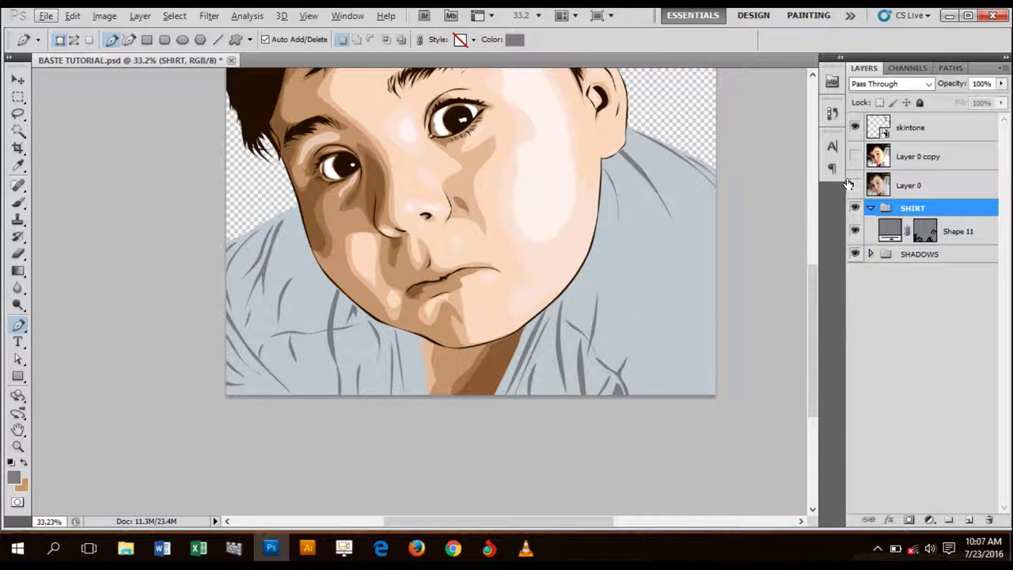
left_click(855, 184)
left_click(855, 187)
left_click(854, 157)
scroll(385, 394, "up", 3)
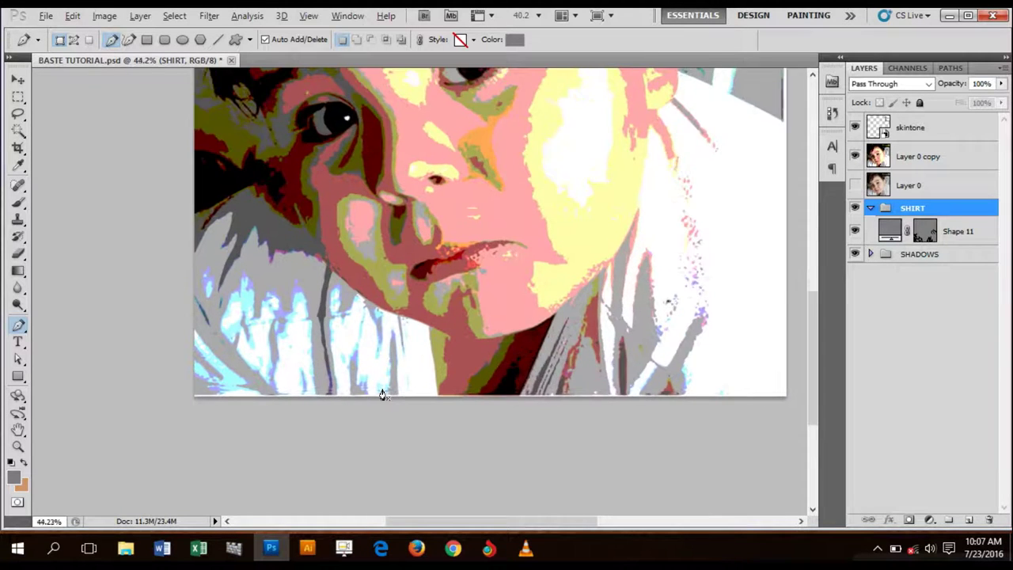
left_click(17, 166)
left_click(209, 219)
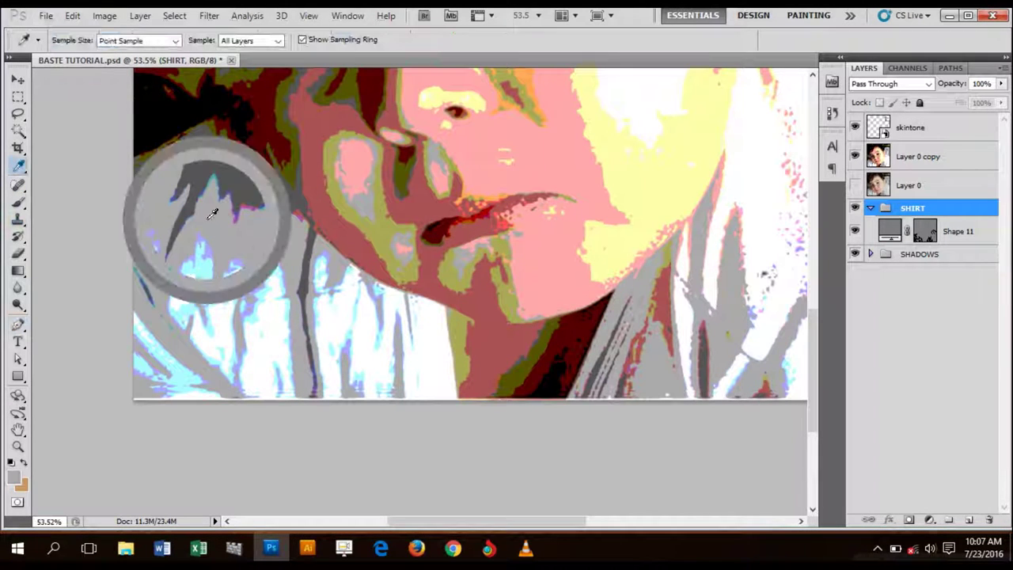
- Start a light grey Pen tool shape, tracing the shadow edges from the shirt's lower-left corner up to the first pointed fold
left_click(16, 326)
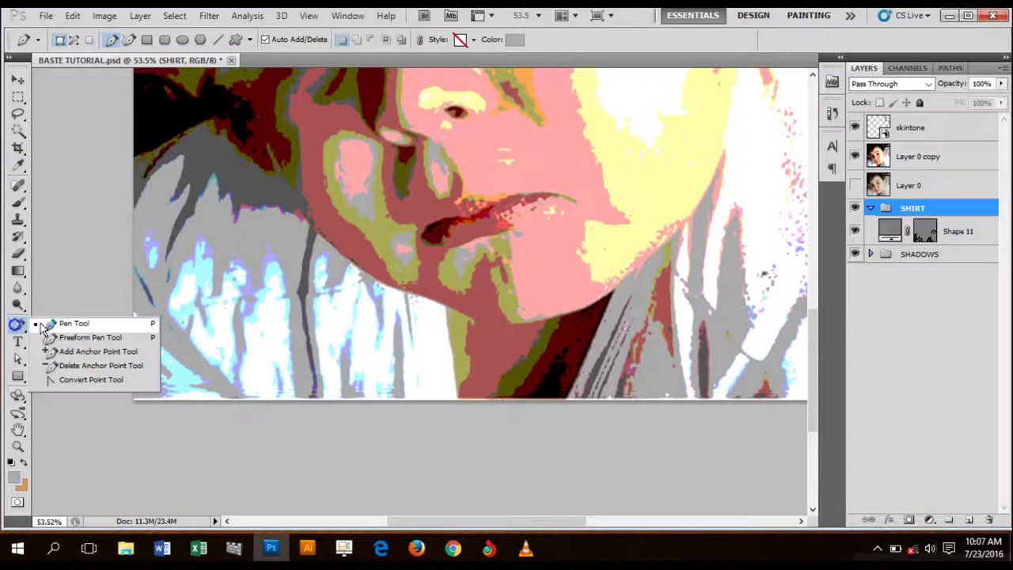
left_click(73, 323)
left_click(112, 402)
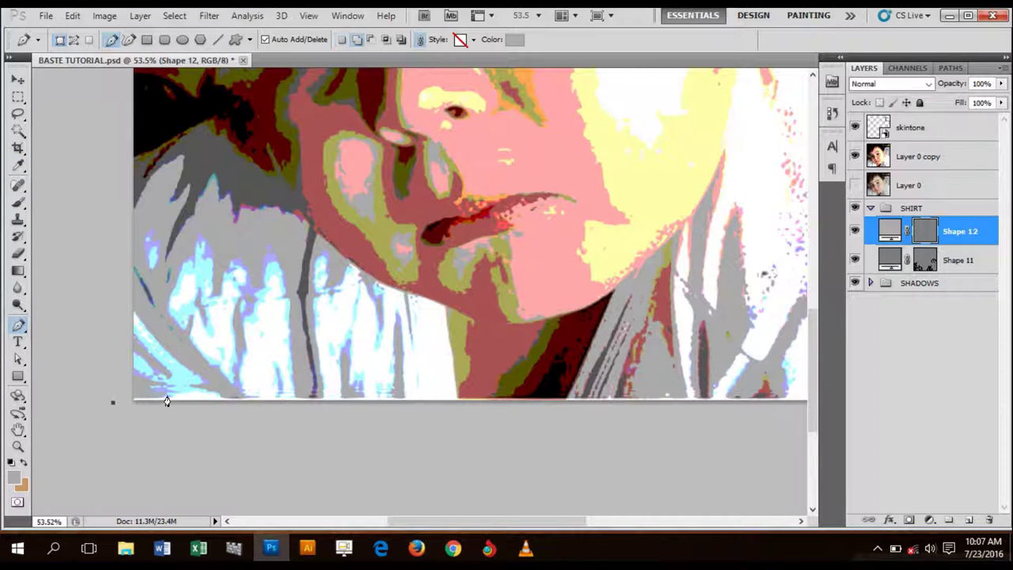
left_click_drag(172, 396, 189, 395)
left_click_drag(130, 366, 175, 391)
left_click_drag(128, 327, 202, 385)
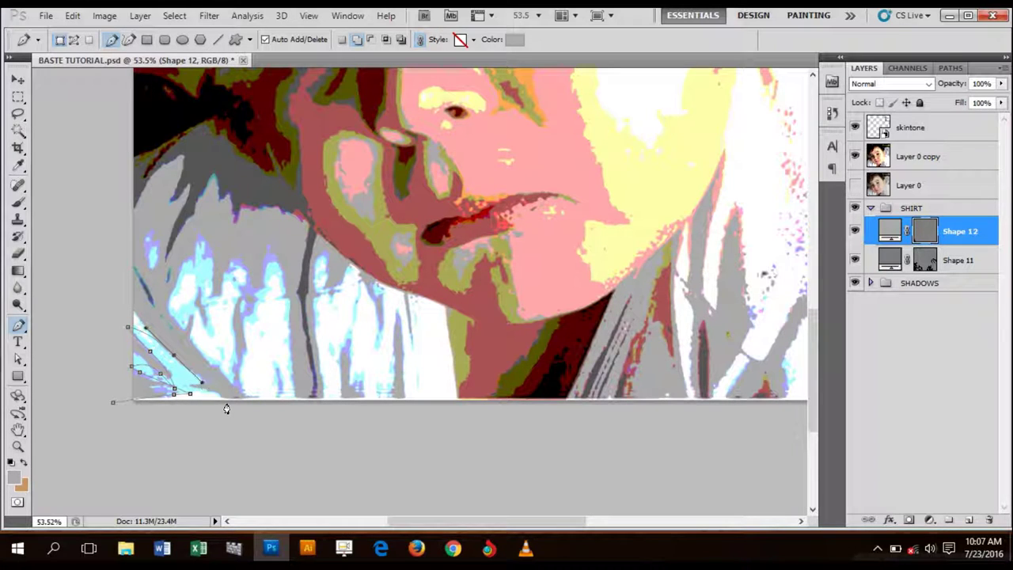
left_click_drag(249, 412, 269, 423)
left_click_drag(246, 346, 268, 263)
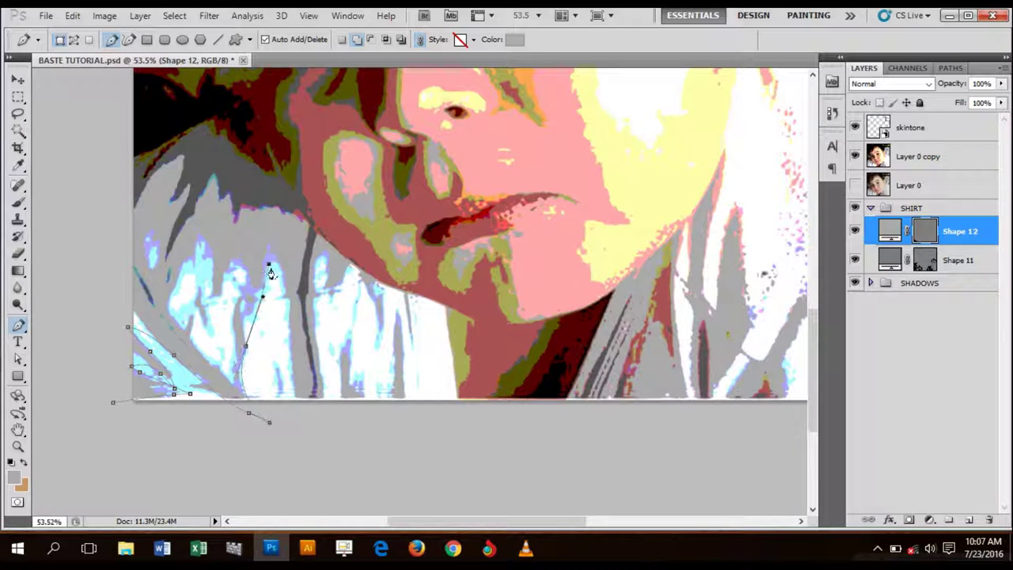
- Continue the shadow outline around the dark vertical fold and the smaller folds up to the collar below the jaw
left_click_drag(315, 412, 319, 367)
left_click_drag(318, 316, 337, 301)
left_click(350, 274)
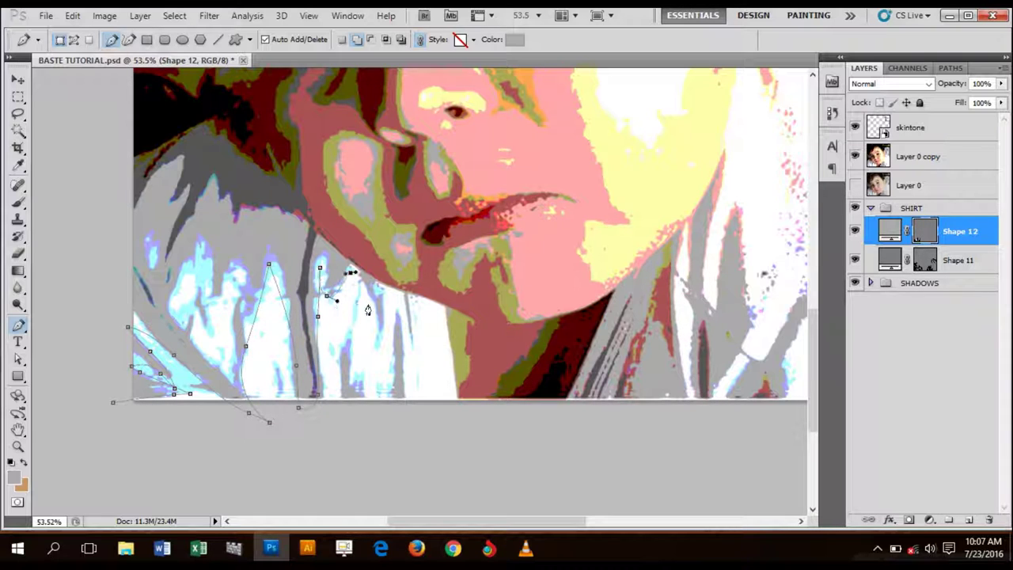
left_click_drag(379, 341, 393, 328)
left_click_drag(378, 289, 394, 299)
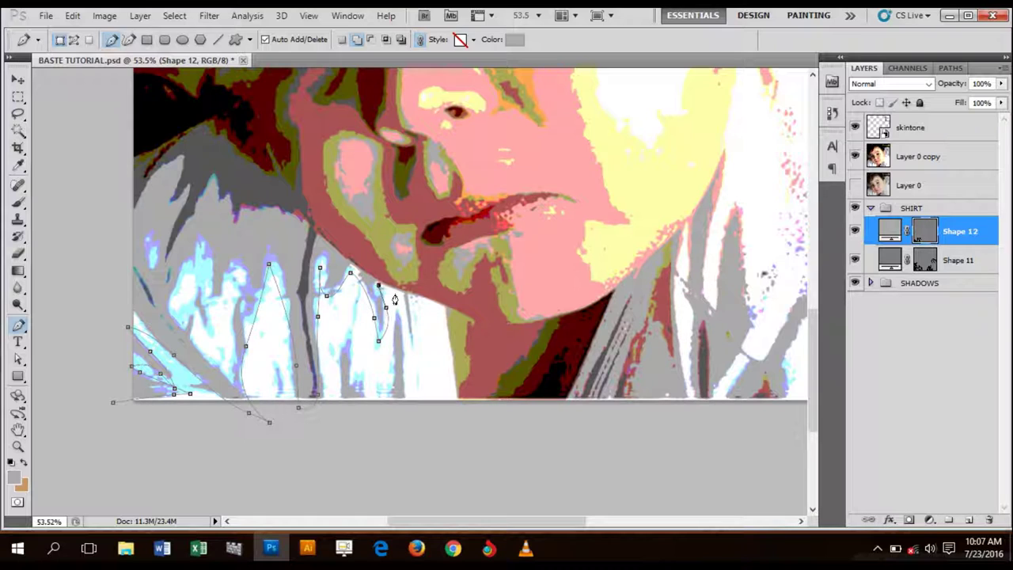
left_click(407, 297)
left_click_drag(953, 238, 944, 283)
left_click(870, 253)
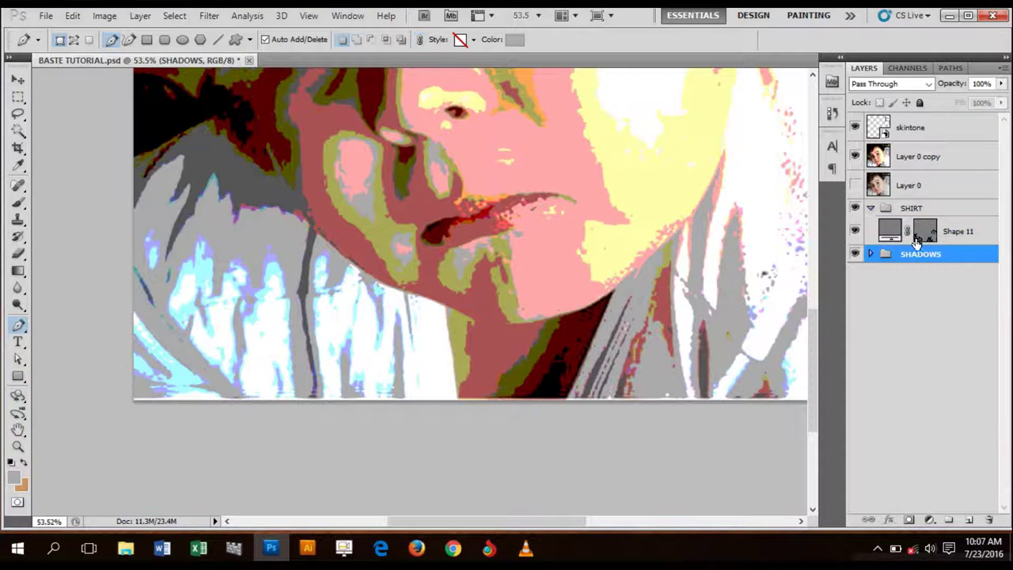
key("ctrl+z")
- Place the Shape 12 layer directly below Shape 11 in the SHIRT group and hide Layer 0 copy
left_click_drag(925, 272, 903, 231)
left_click(855, 157)
- Extend the Shape 12 outline along the jawline and cheek up to the point where the shoulder meets the face
scroll(380, 332, "up", 4)
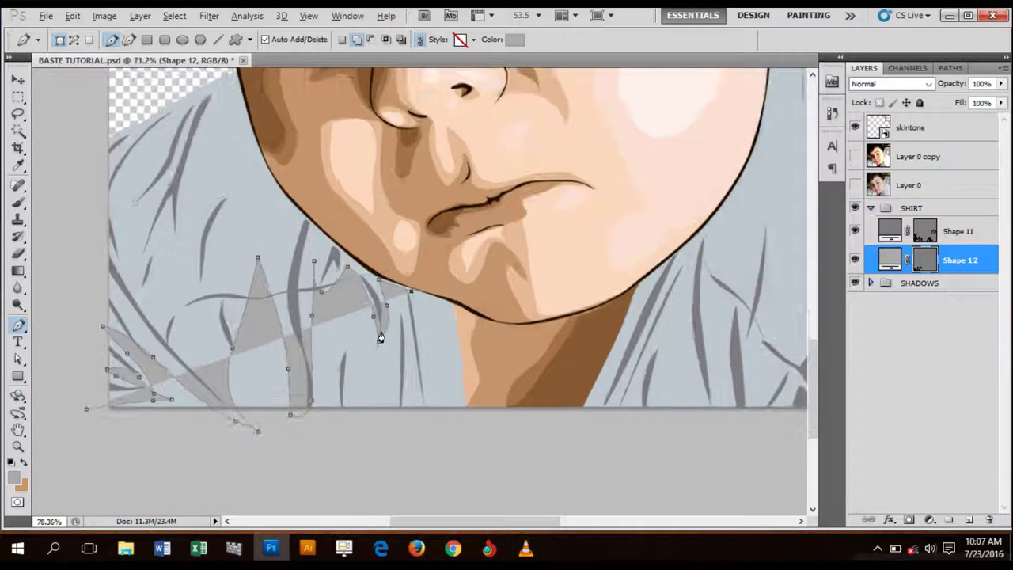
left_click_drag(356, 206, 329, 193)
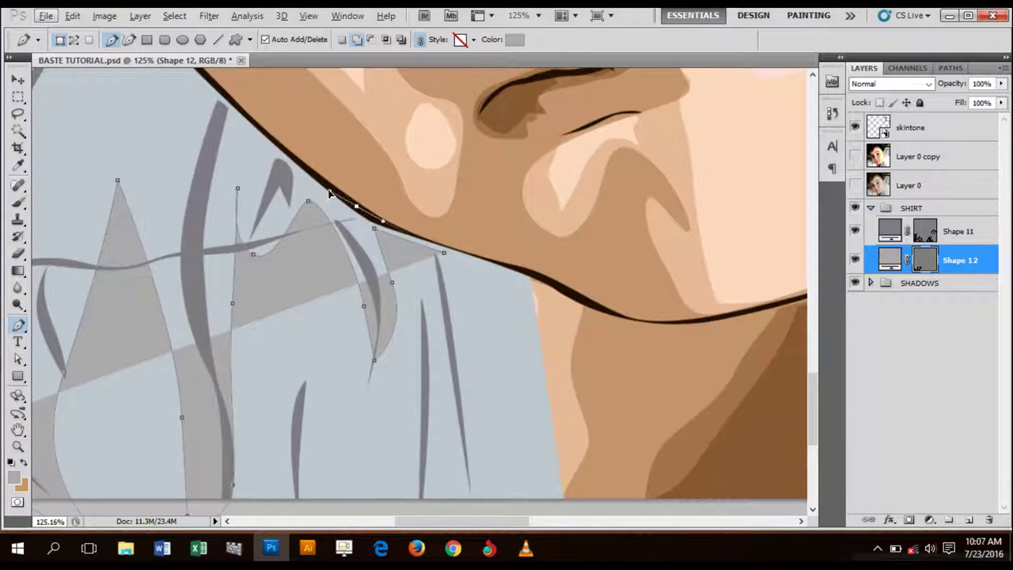
left_click_drag(313, 154, 416, 397)
left_click(334, 346)
left_click_drag(292, 301, 257, 258)
left_click_drag(229, 192, 266, 298)
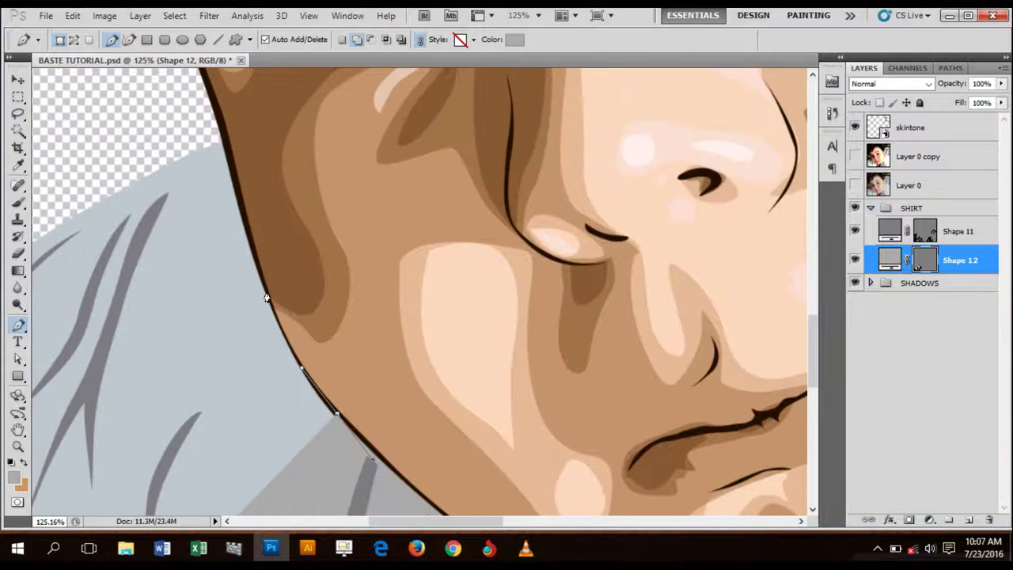
left_click_drag(251, 253, 232, 172)
left_click_drag(163, 203, 375, 173)
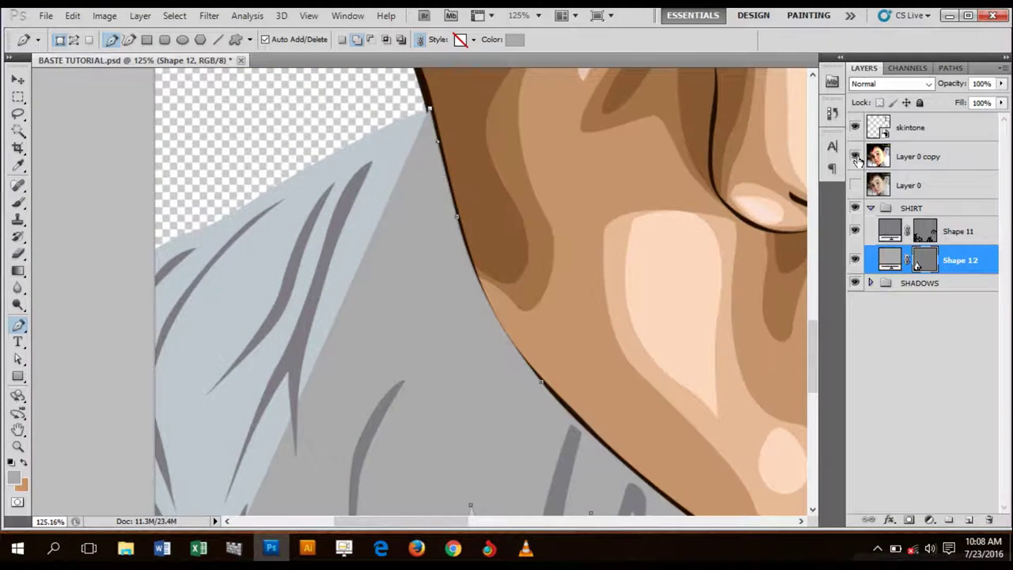
- Check the posterized reference and carry the Shape 12 outline onto the upper shoulder edge beside the cheek
left_click(854, 156)
left_click(854, 157)
scroll(348, 150, "up", 4)
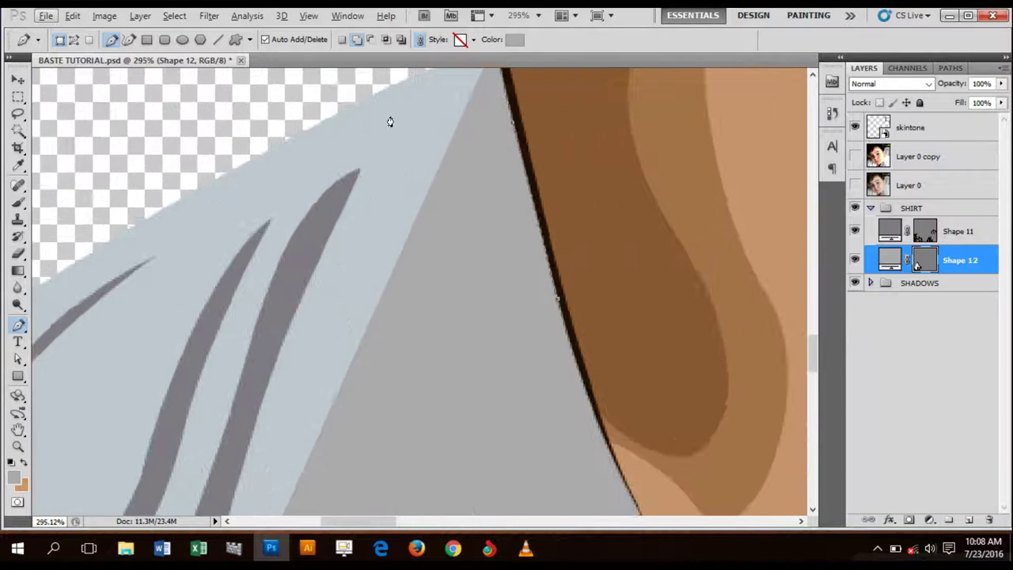
left_click_drag(344, 210, 375, 277)
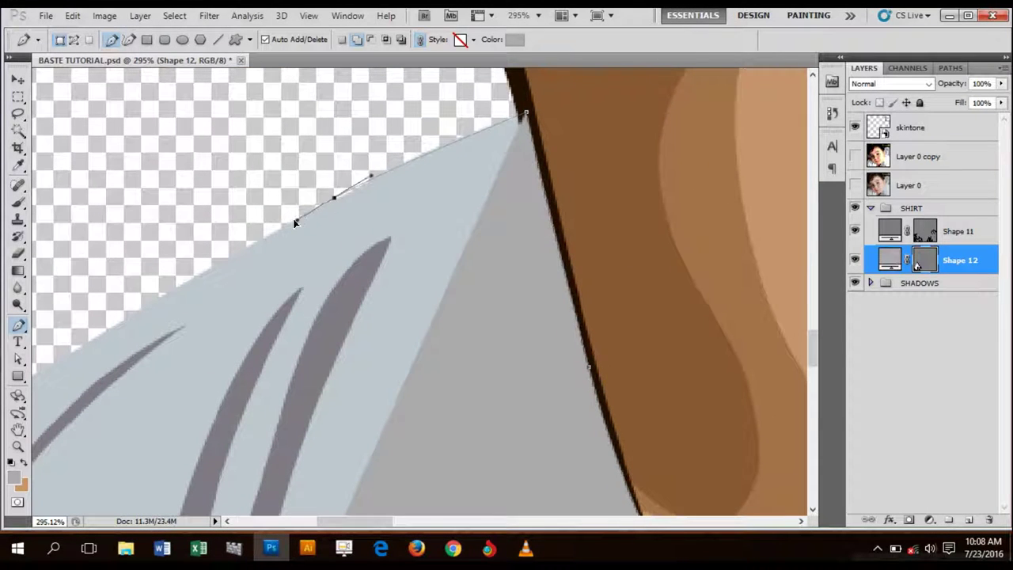
left_click(224, 312)
- Trace the remaining shoulder edge to the left side of the canvas and close the Shape 12 path at its starting point
left_click_drag(224, 311, 441, 223)
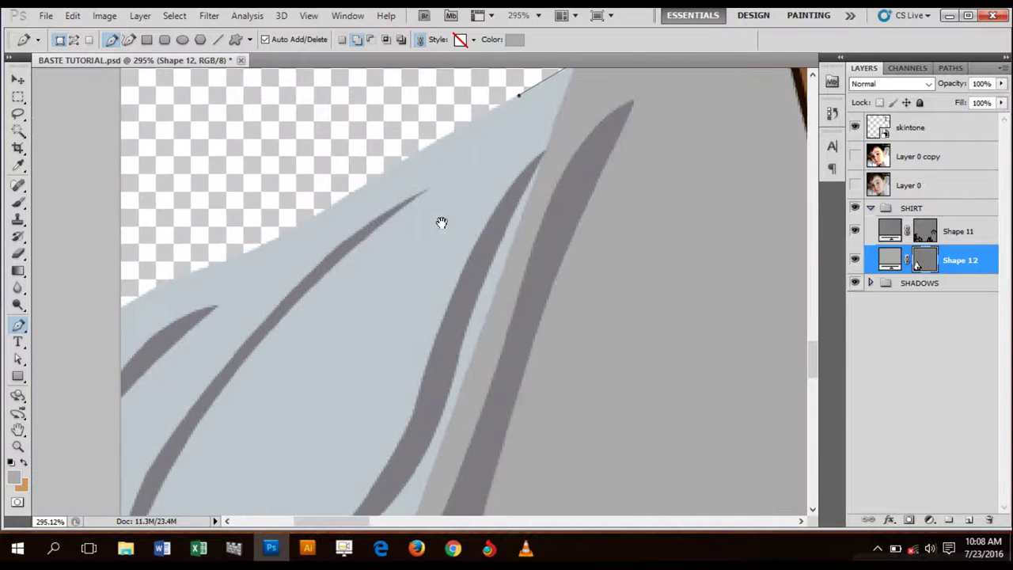
left_click(368, 183)
left_click(335, 207)
left_click(236, 255)
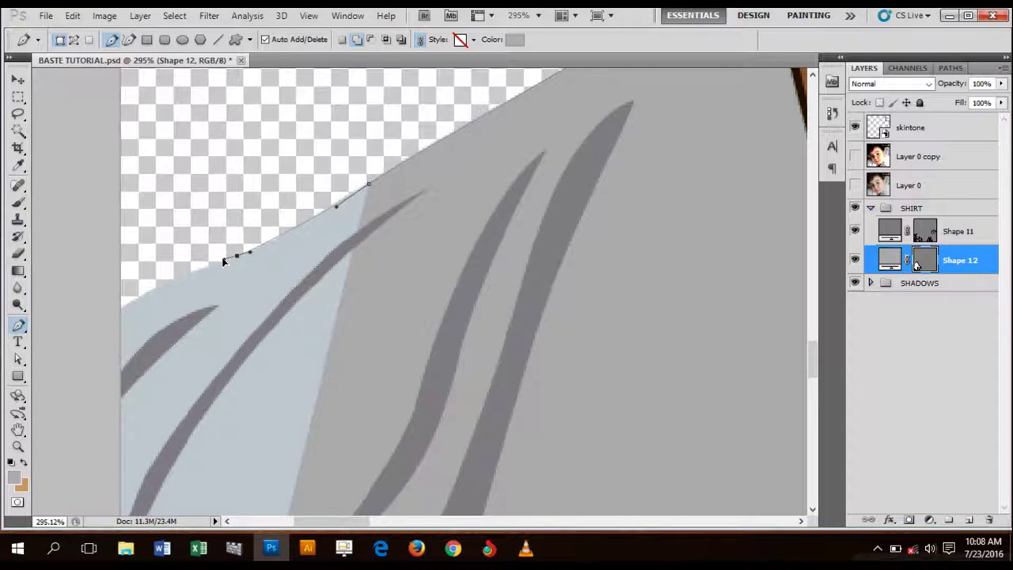
left_click(222, 259)
left_click_drag(117, 313, 100, 336)
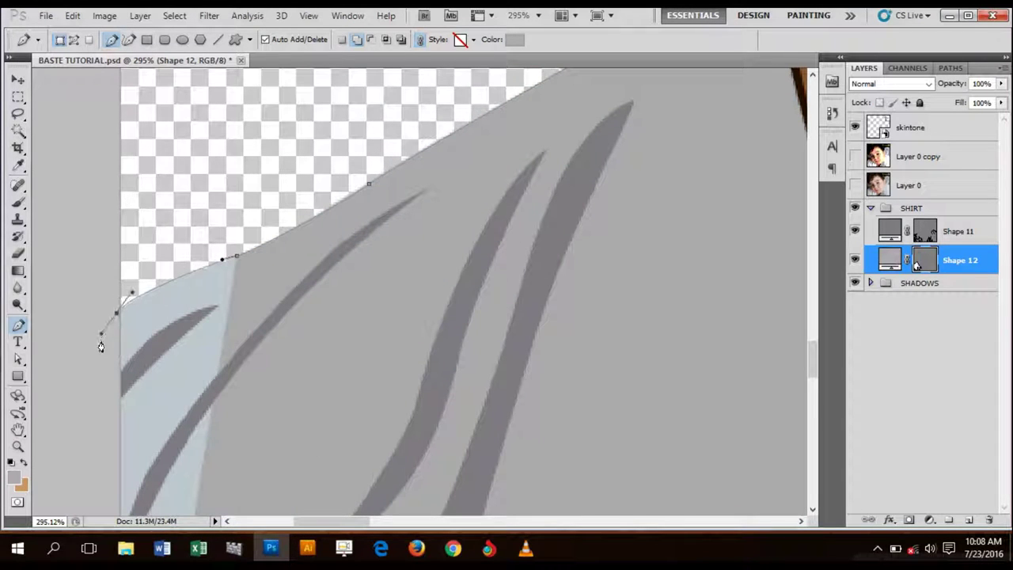
left_click(100, 346)
scroll(108, 350, "down", 6)
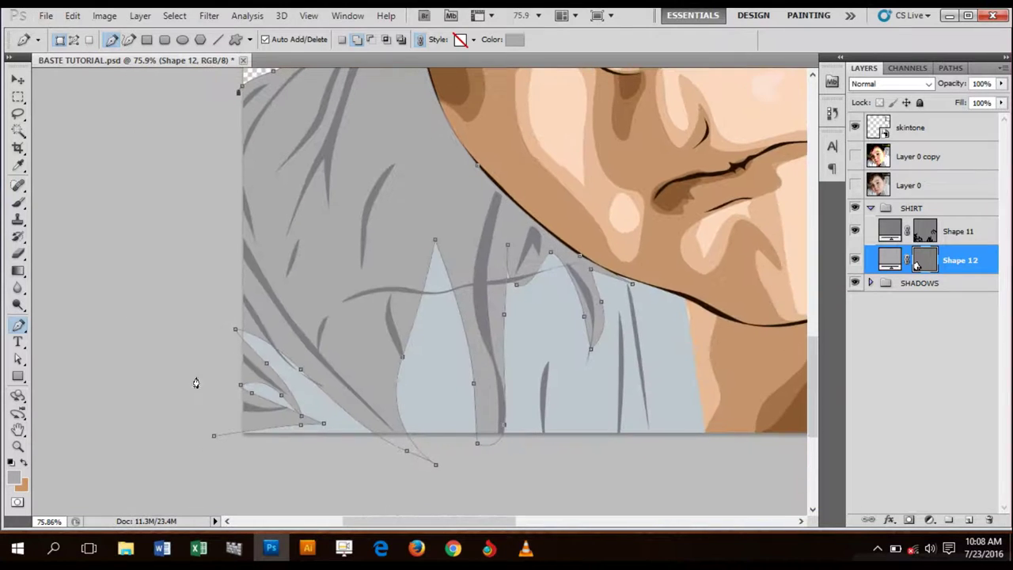
left_click_drag(213, 435, 273, 470)
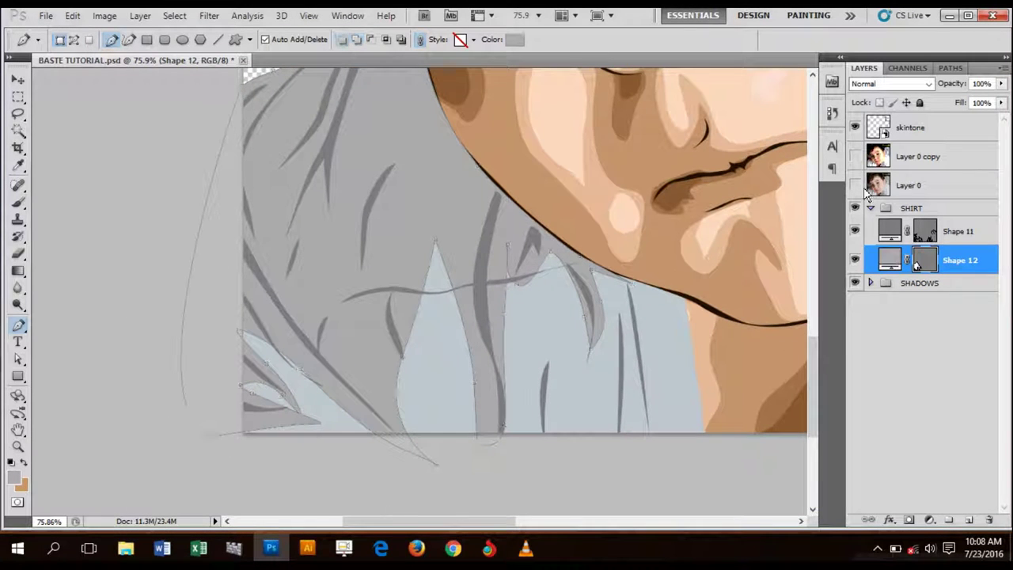
- Show Layer 0 copy and subtract the large bright fabric area on the left side of the shirt from Shape 12 with a closed path
left_click(855, 156)
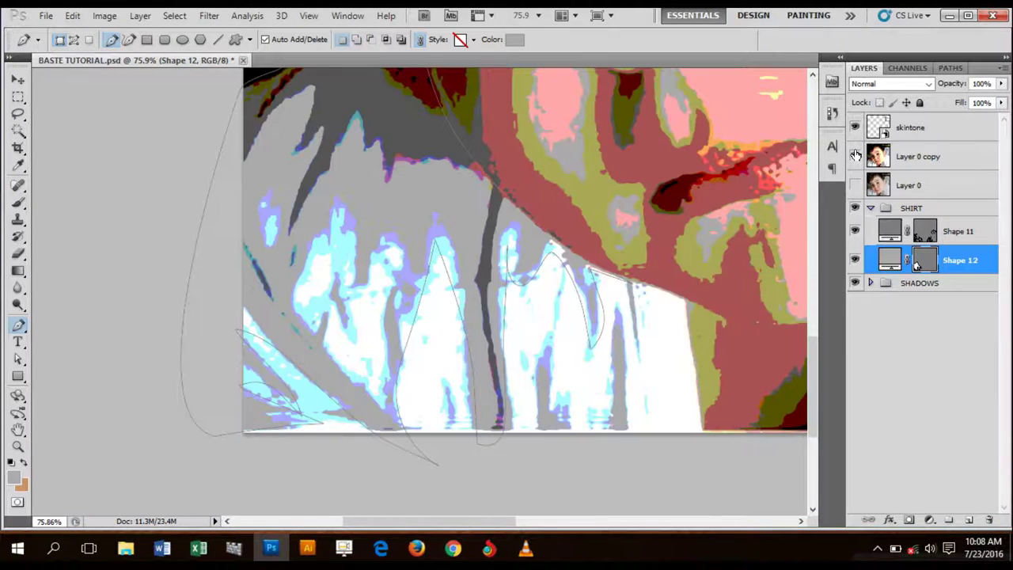
left_click(370, 39)
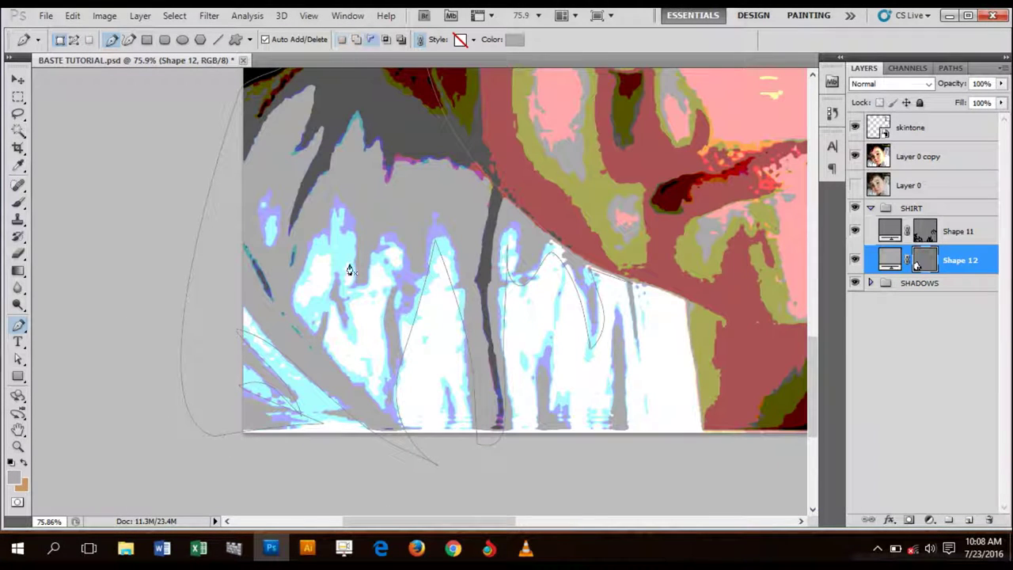
left_click(298, 274)
left_click(307, 324)
left_click_drag(329, 309, 330, 320)
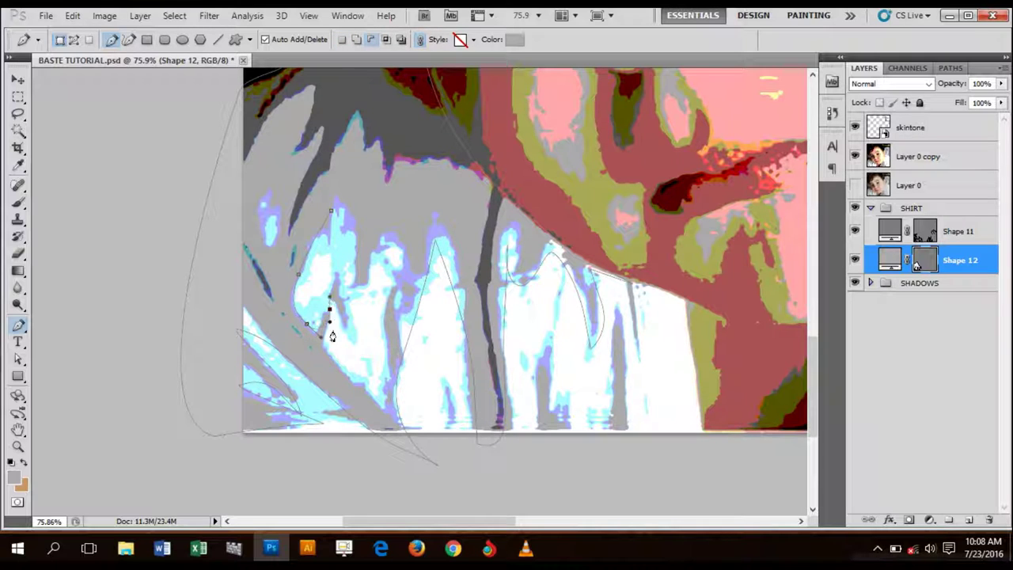
left_click_drag(334, 360, 346, 369)
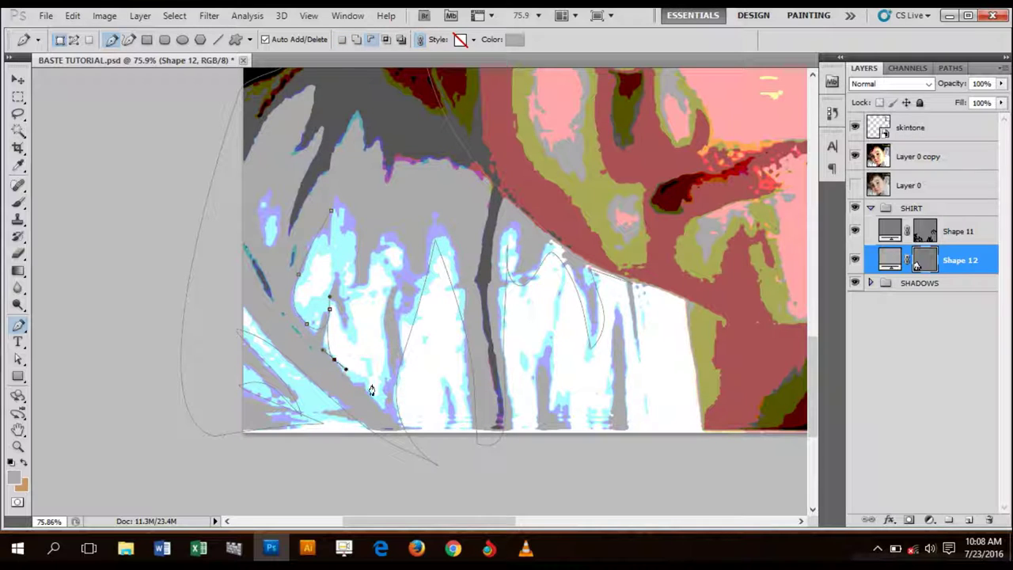
left_click(385, 317)
left_click(398, 244)
left_click_drag(370, 270, 354, 247)
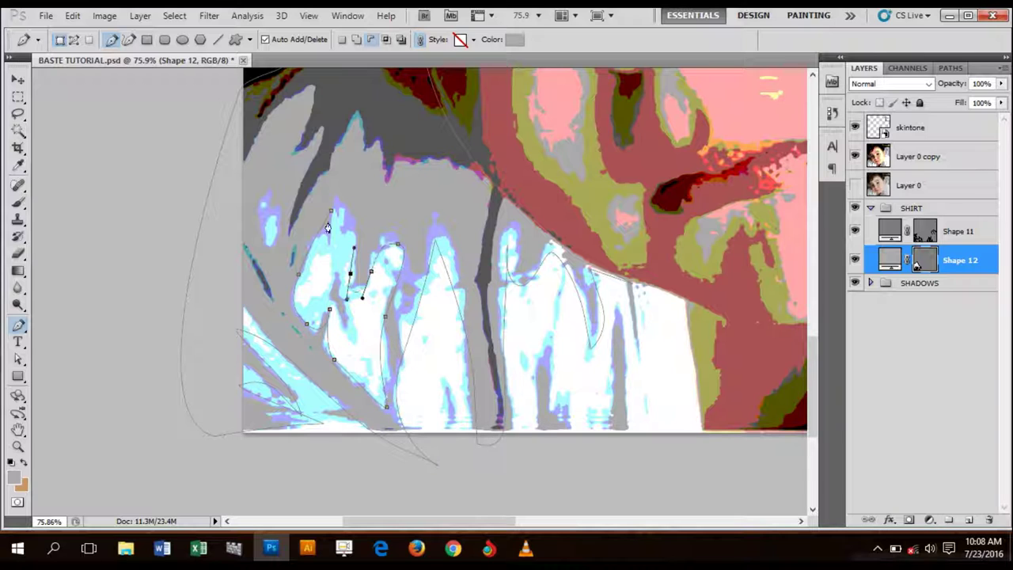
left_click(332, 210)
- Add a small narrow fold shadow inside the subtracted bright area of Shape 12
left_click(356, 39)
left_click(337, 269)
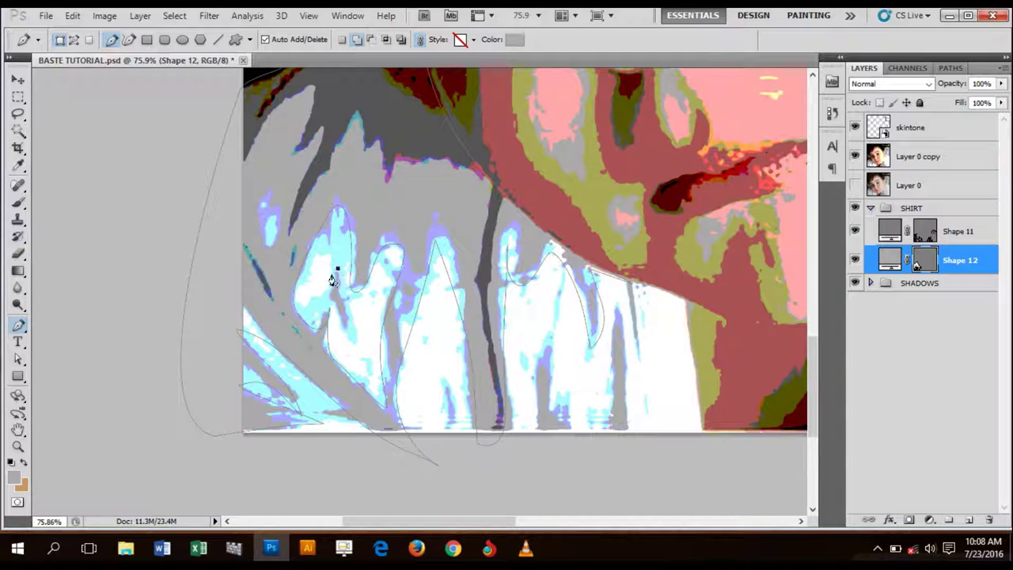
left_click_drag(333, 300, 346, 333)
left_click(338, 270)
- Add a closed fold shadow to Shape 12 along the shirt's bottom edge, to the right of the long dark crease
left_click(371, 40)
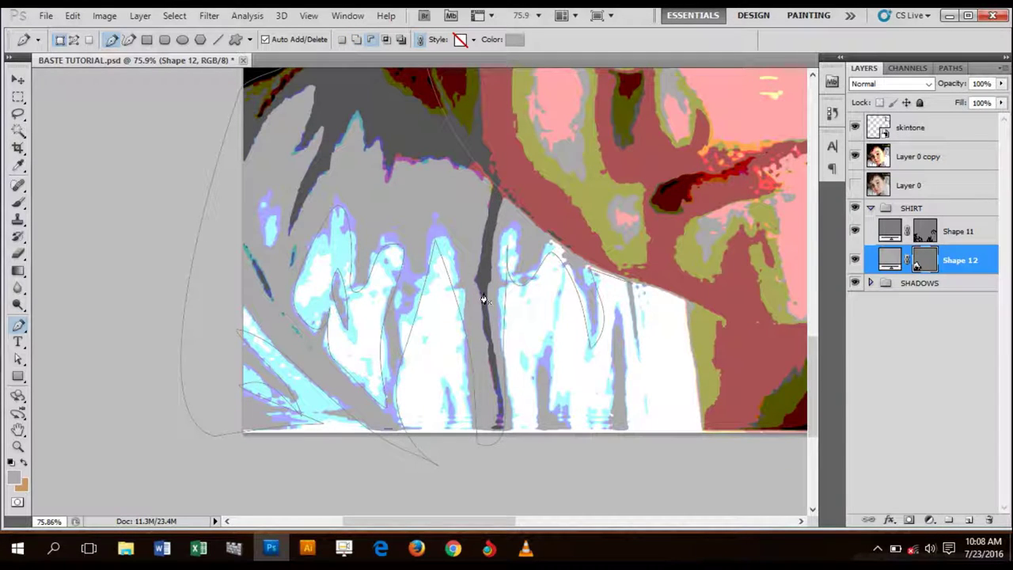
left_click(357, 40)
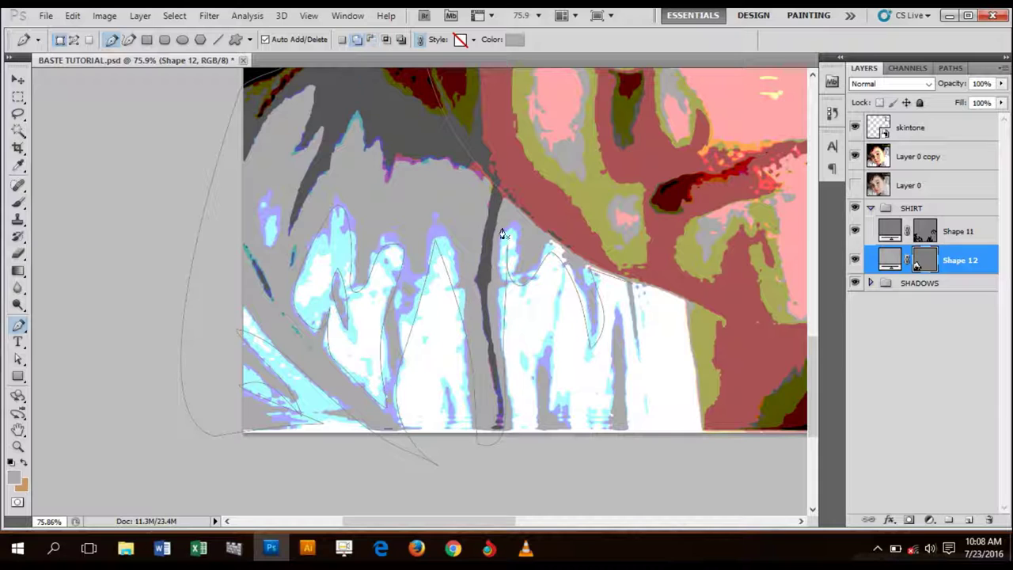
left_click(549, 337)
left_click_drag(536, 441, 567, 481)
left_click_drag(576, 428, 565, 400)
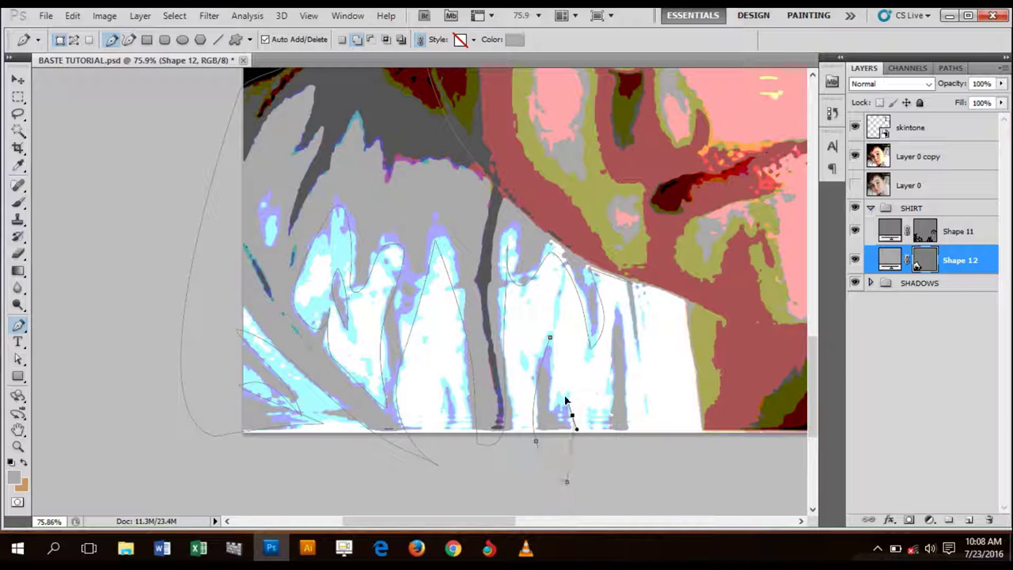
left_click(549, 337)
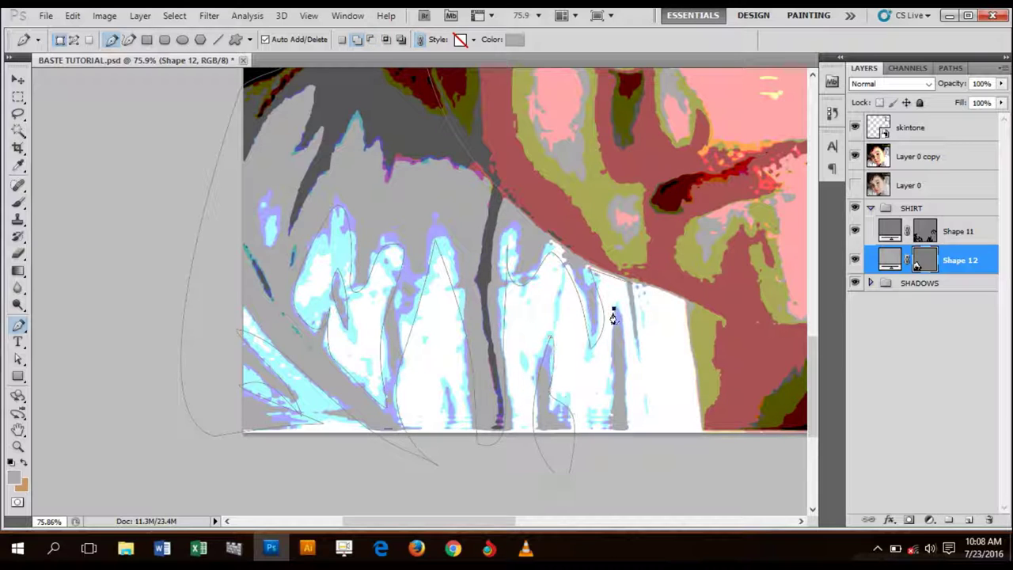
- Add two narrow fold shadows to Shape 12 on the shirt front just left of the neck
left_click_drag(611, 452, 624, 463)
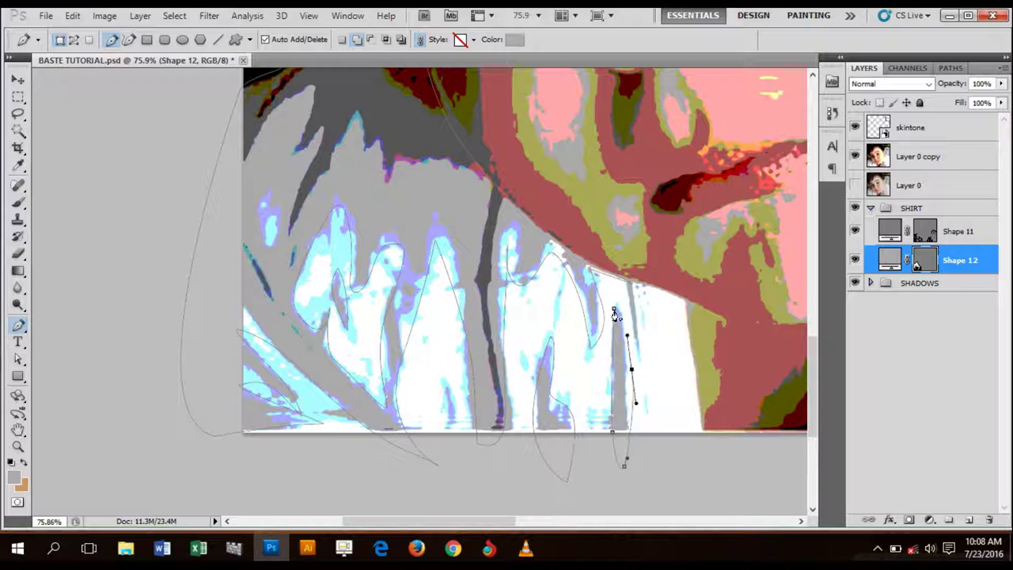
left_click_drag(613, 309, 625, 295)
left_click(623, 280)
left_click_drag(645, 390, 644, 397)
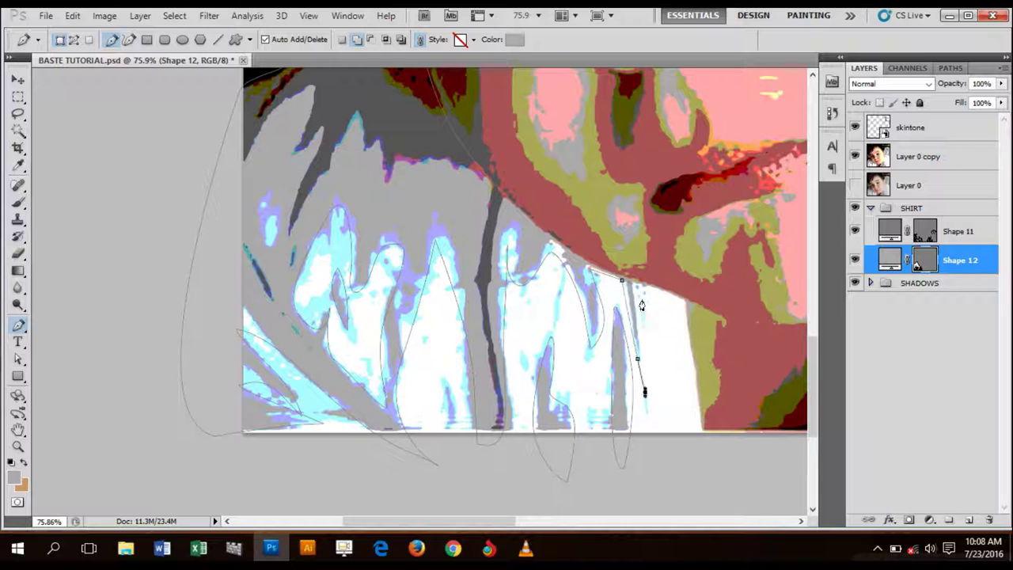
left_click(623, 281)
- Start a Shape 12 outline at the right cheek edge and trace the collar folds to the upper end of the diagonal fold
left_click_drag(673, 316, 530, 250)
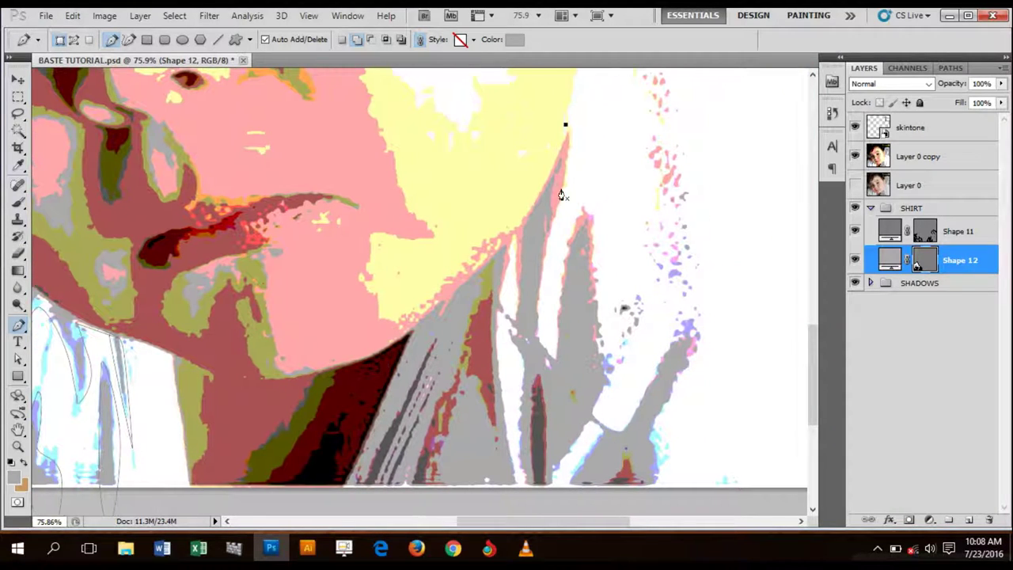
left_click_drag(556, 214, 543, 261)
left_click_drag(539, 333, 549, 354)
left_click_drag(583, 203, 584, 209)
left_click_drag(599, 333, 593, 421)
left_click(623, 427)
left_click(691, 319)
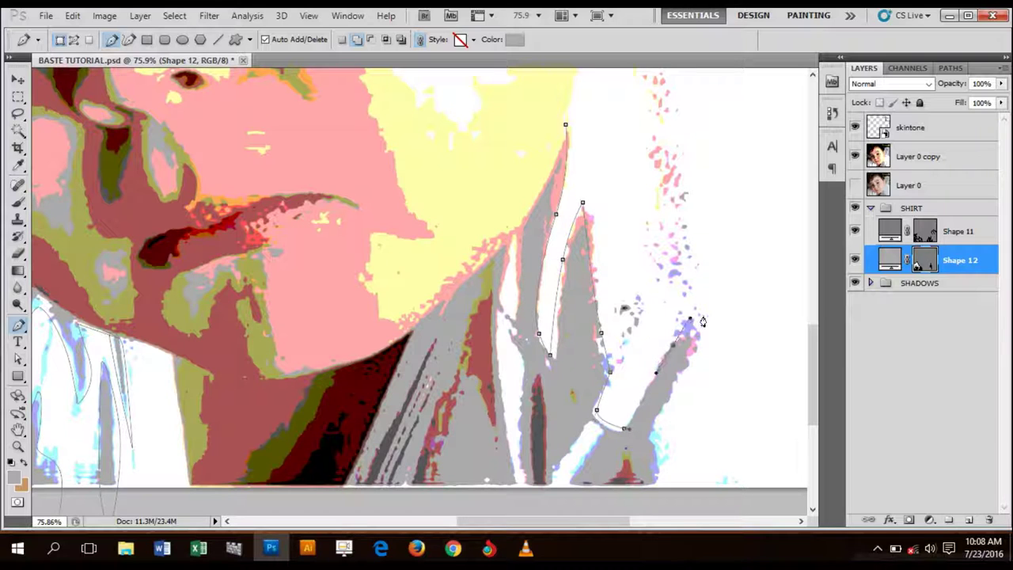
- Trace the outline down the diagonal fold, around the bright gaps between folds, and along the canvas bottom toward the neck
left_click_drag(699, 344, 687, 387)
left_click_drag(654, 456, 656, 485)
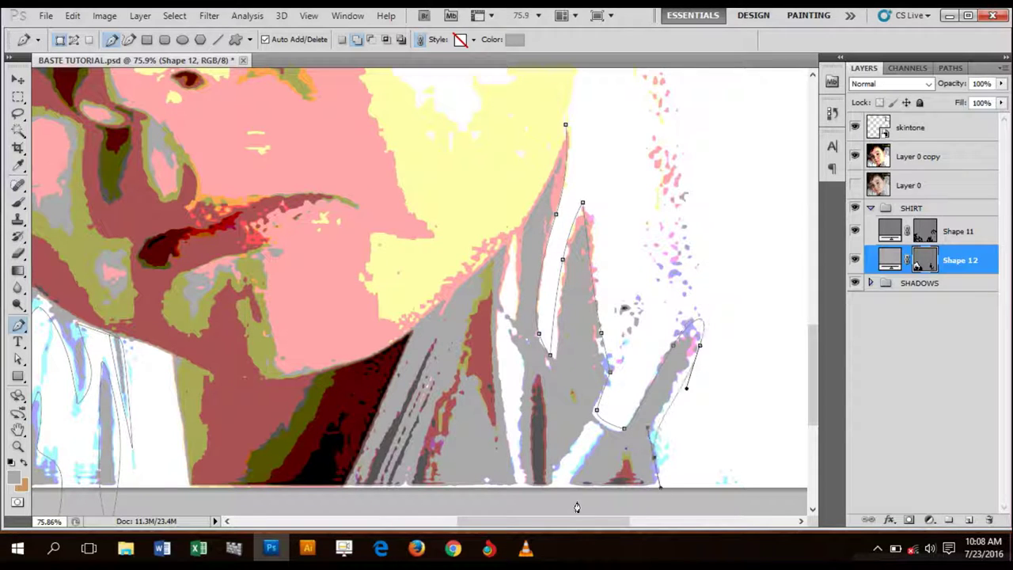
left_click_drag(570, 473, 522, 484)
left_click_drag(518, 416, 536, 516)
left_click_drag(510, 467, 516, 496)
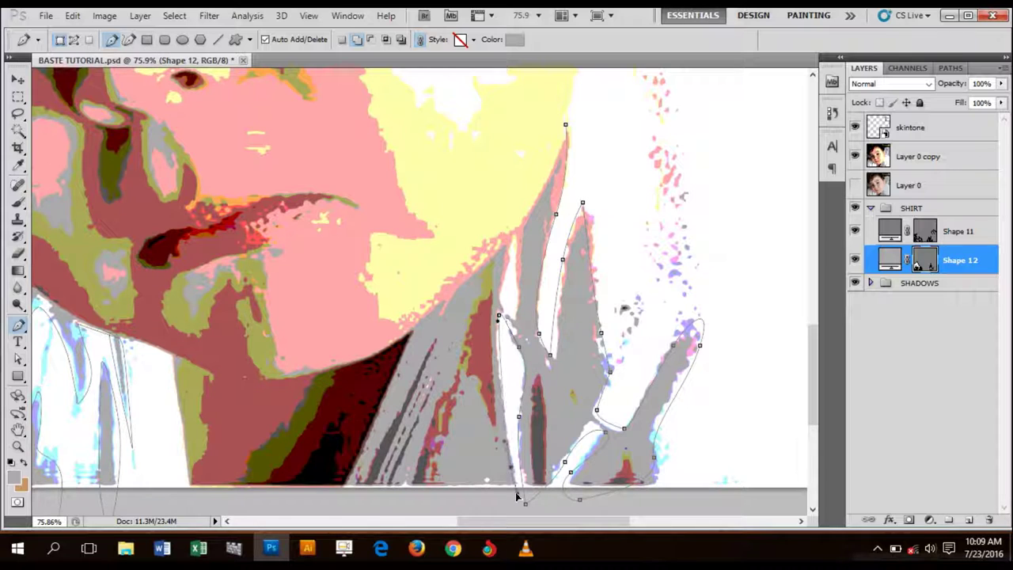
left_click_drag(368, 503, 346, 513)
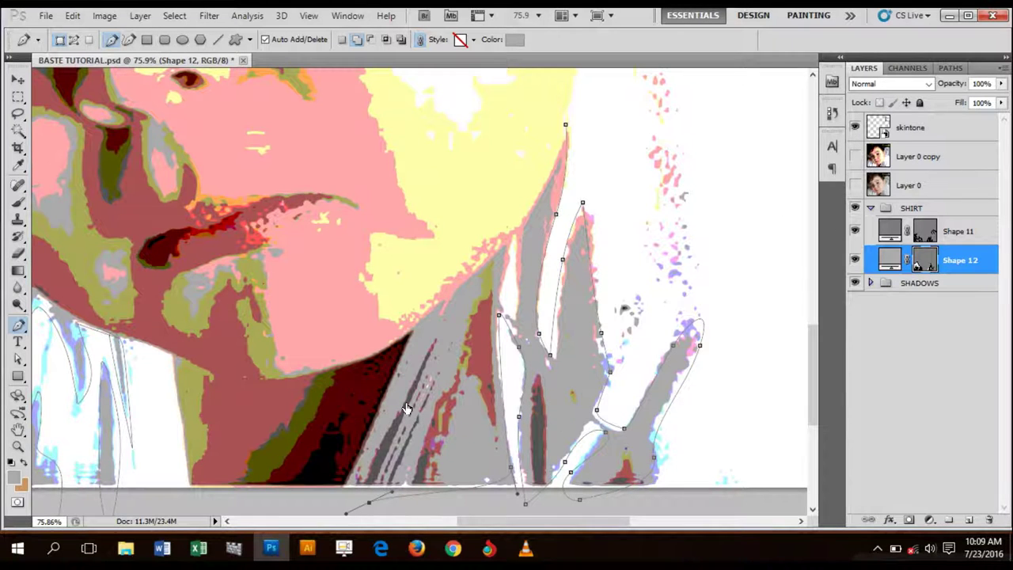
- Hide Layer 0 copy and carry the Shape 12 outline up the right neck edge to the jawline
scroll(334, 492, "up", 3)
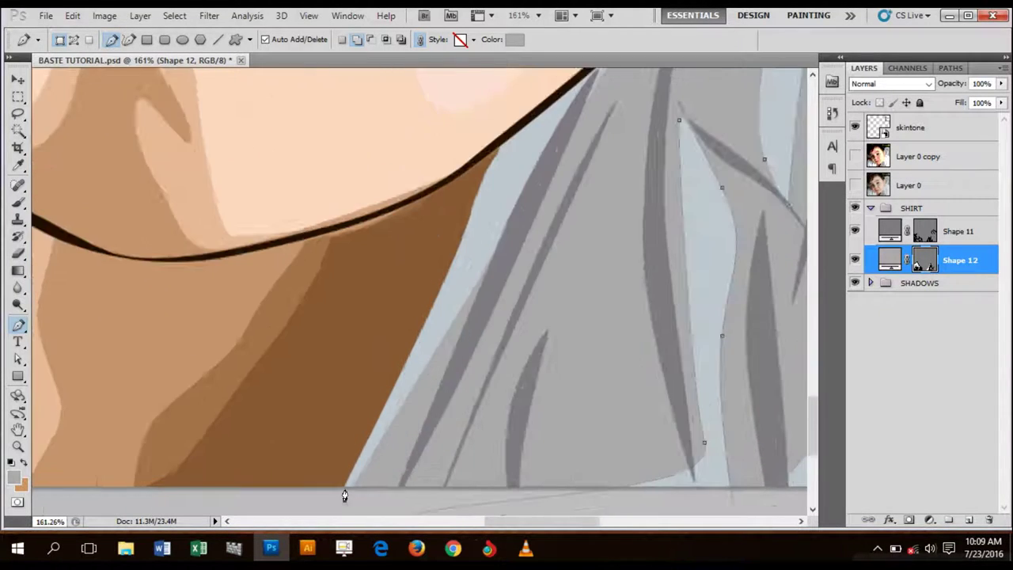
scroll(344, 496, "up", 3)
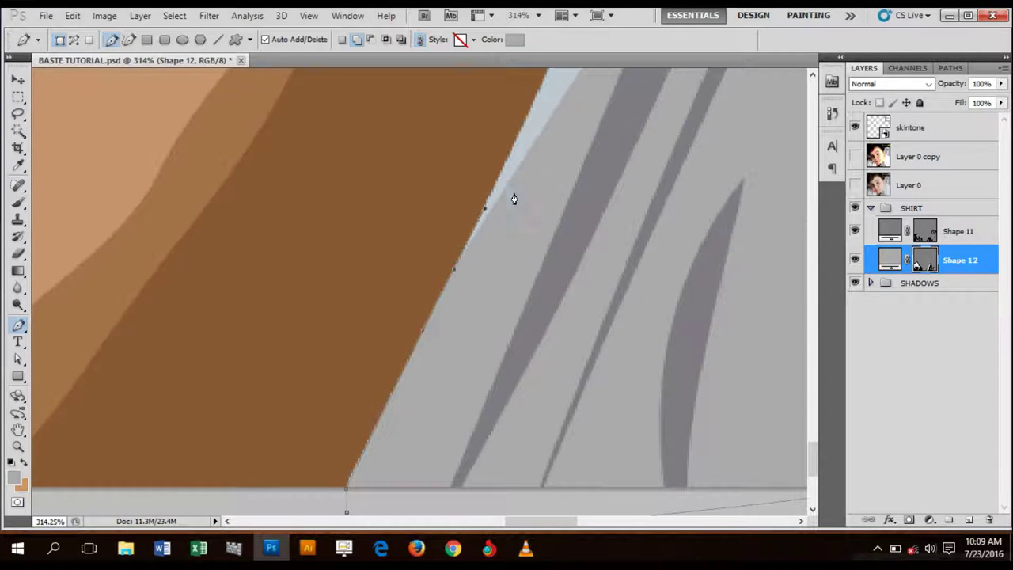
left_click_drag(513, 199, 494, 379)
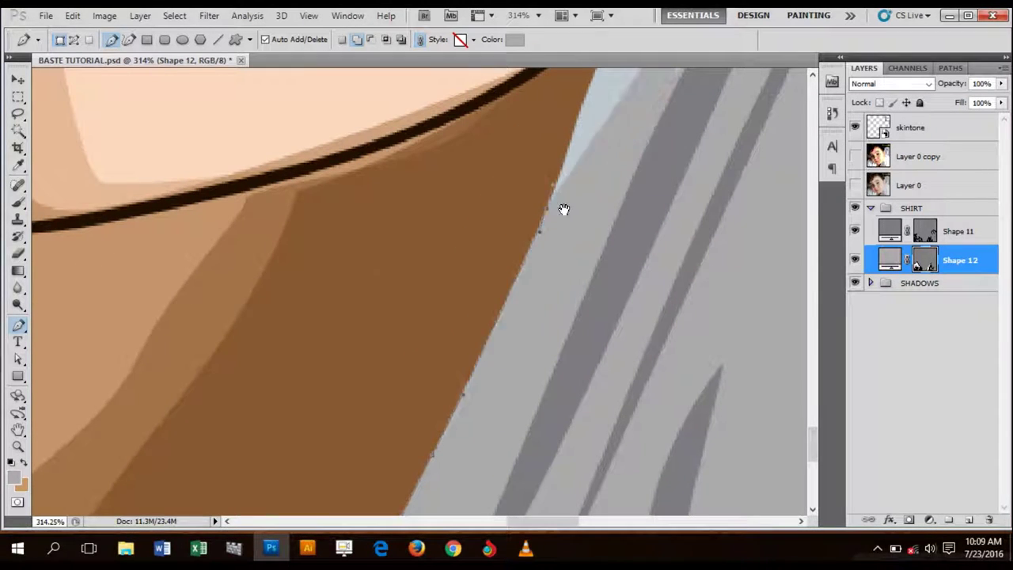
left_click_drag(562, 210, 505, 336)
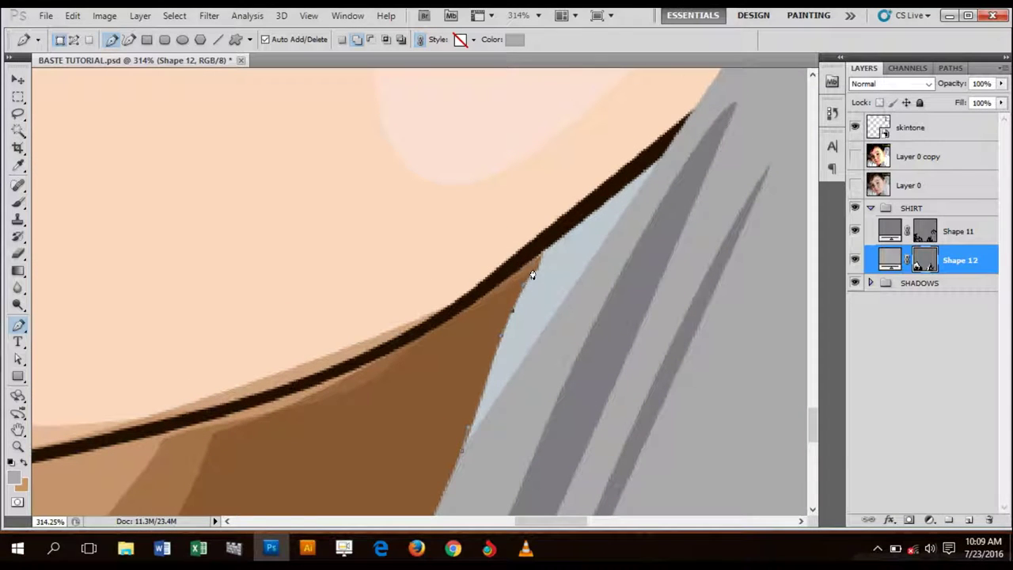
left_click_drag(542, 250, 457, 320)
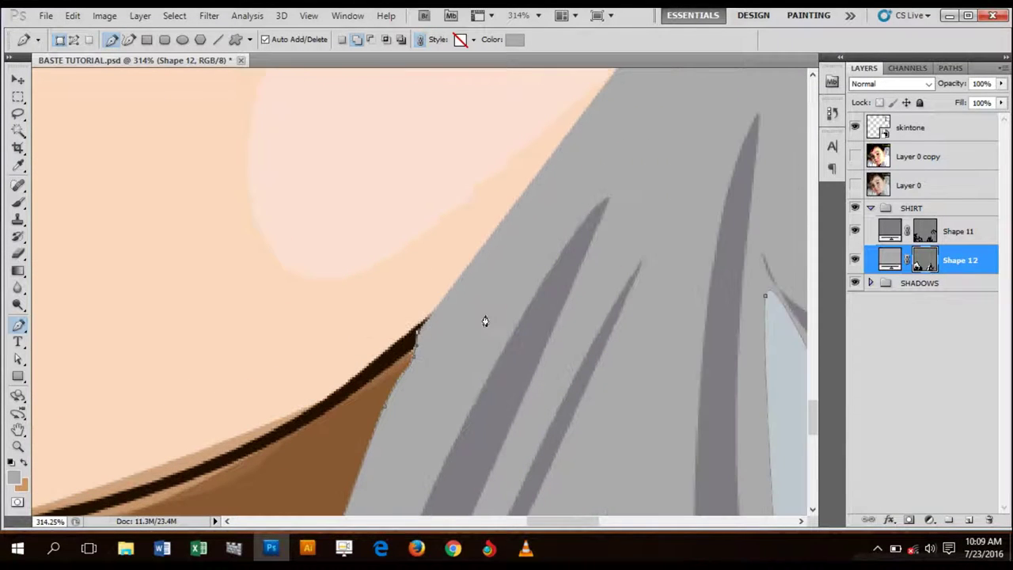
- Set the Shape 12 layer's opacity to 20%
left_click(988, 84)
type("20")
key("Return")
- Trace the outline up along the dark jawline and close the path at its starting point on the cheek
left_click_drag(585, 199, 595, 190)
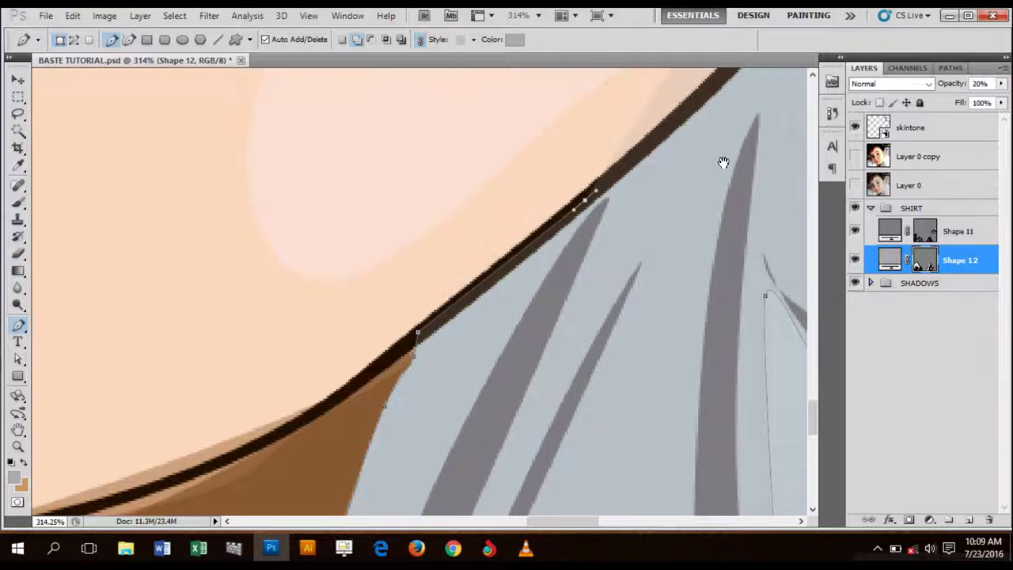
left_click_drag(723, 162, 458, 337)
left_click_drag(557, 147, 506, 330)
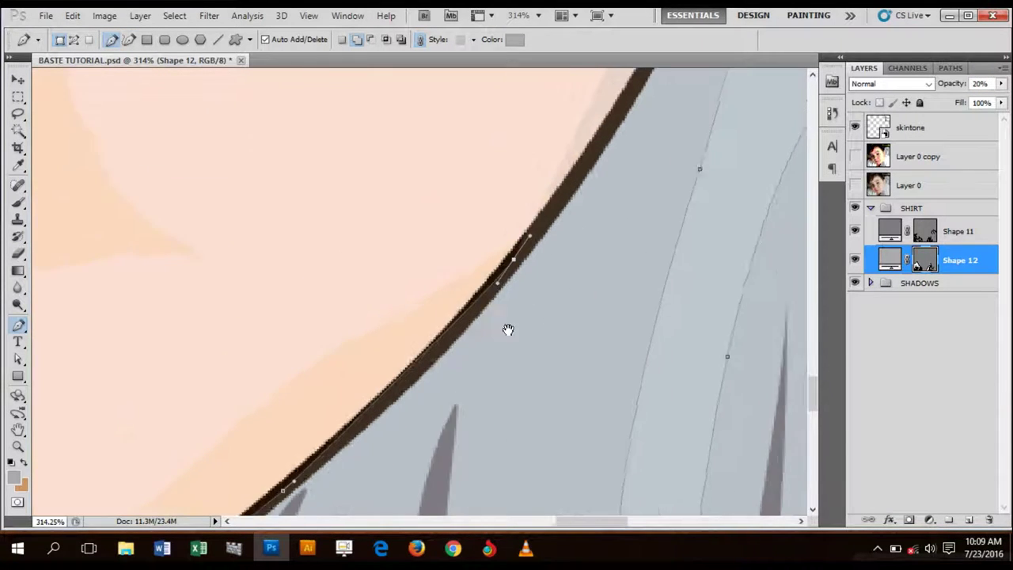
left_click_drag(581, 168, 504, 425)
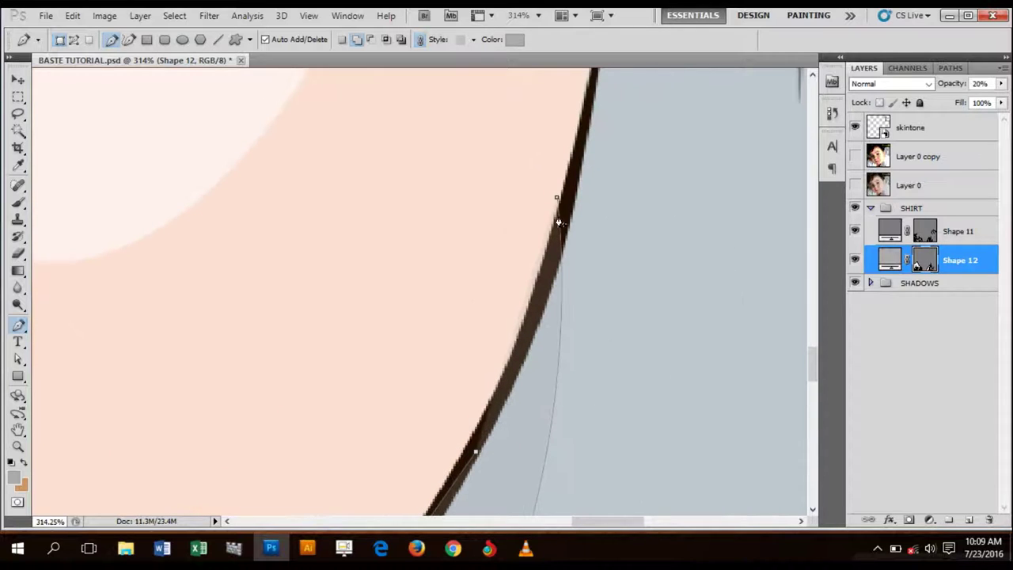
mouse_move(566, 212)
left_mouse_down()
mouse_move(581, 369)
mouse_move(565, 225)
left_mouse_up()
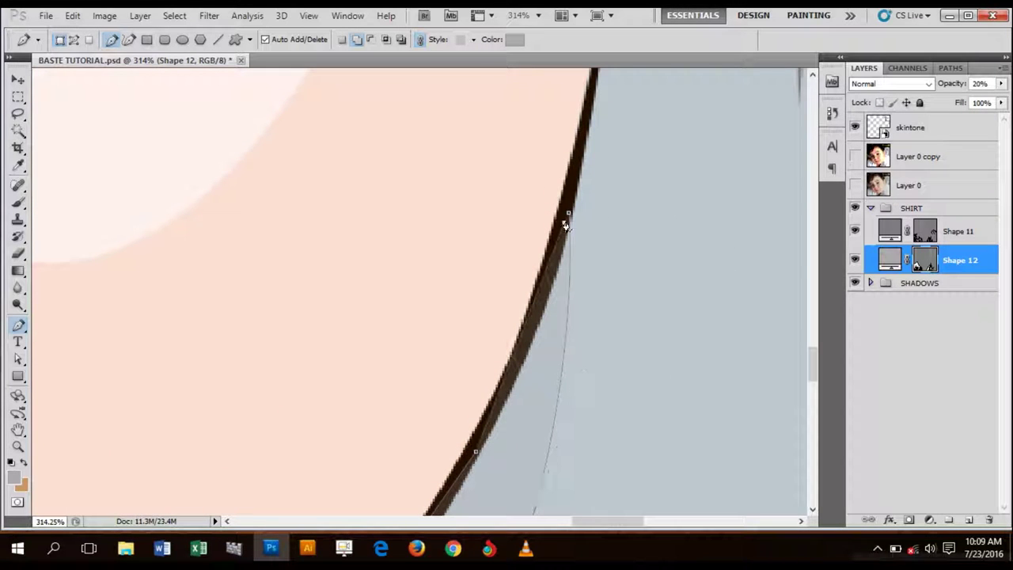
- Show Layer 0 copy and trace the two shirt fold shadows running down from beneath the ear as one Shape 12 outline
scroll(515, 343, "down", 6)
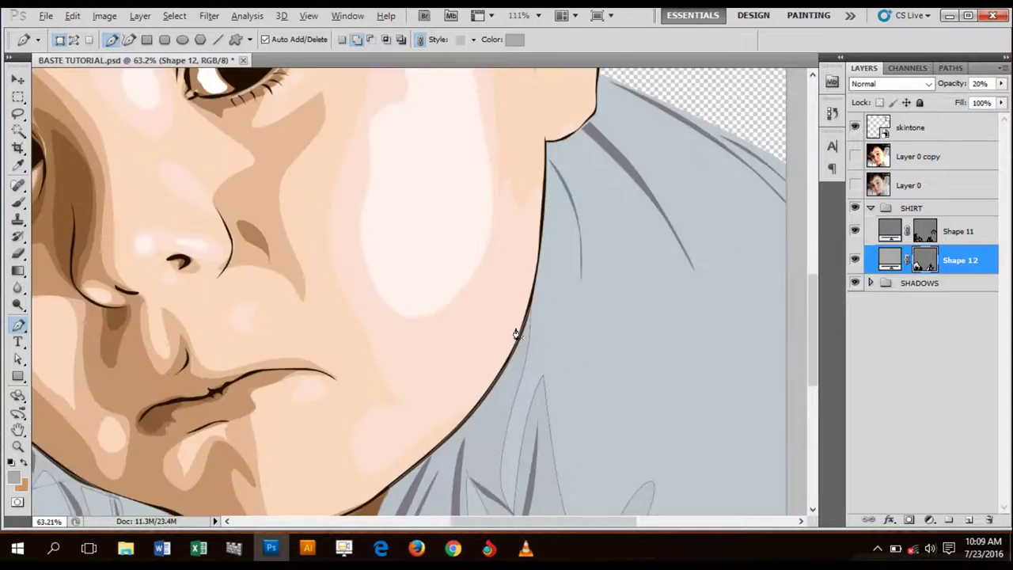
scroll(523, 353, "up", 3)
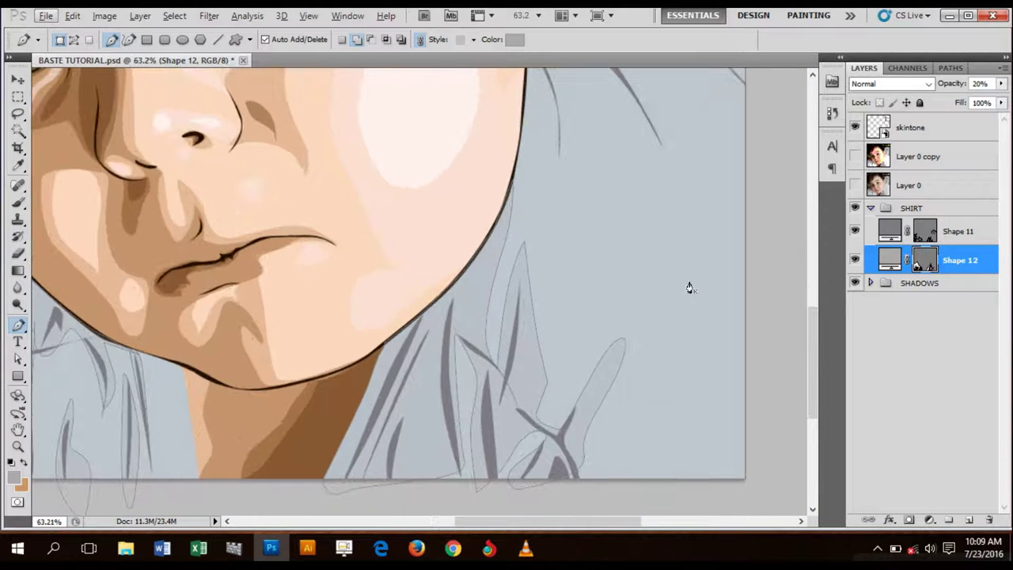
left_click(855, 156)
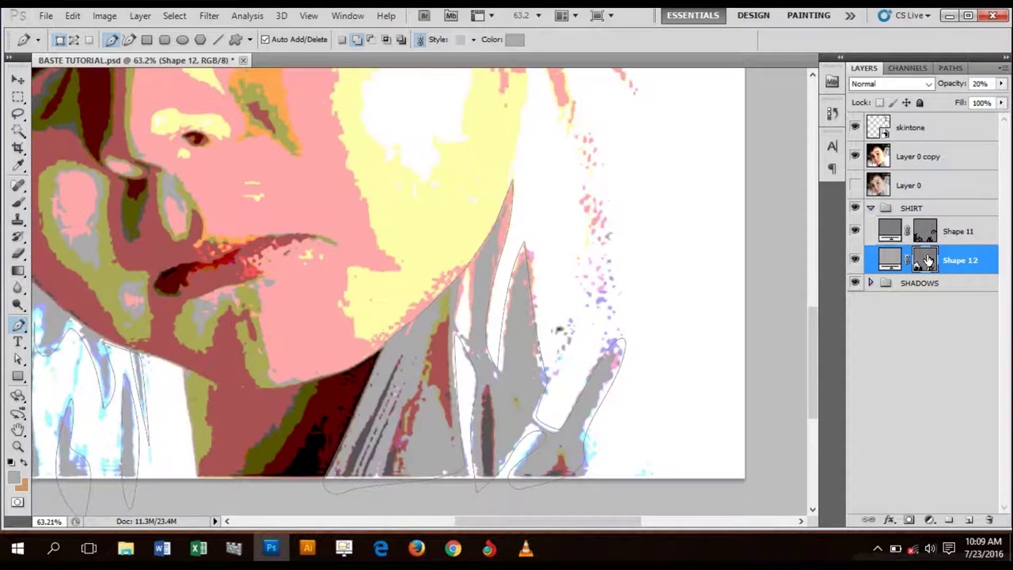
left_click_drag(517, 119, 495, 309)
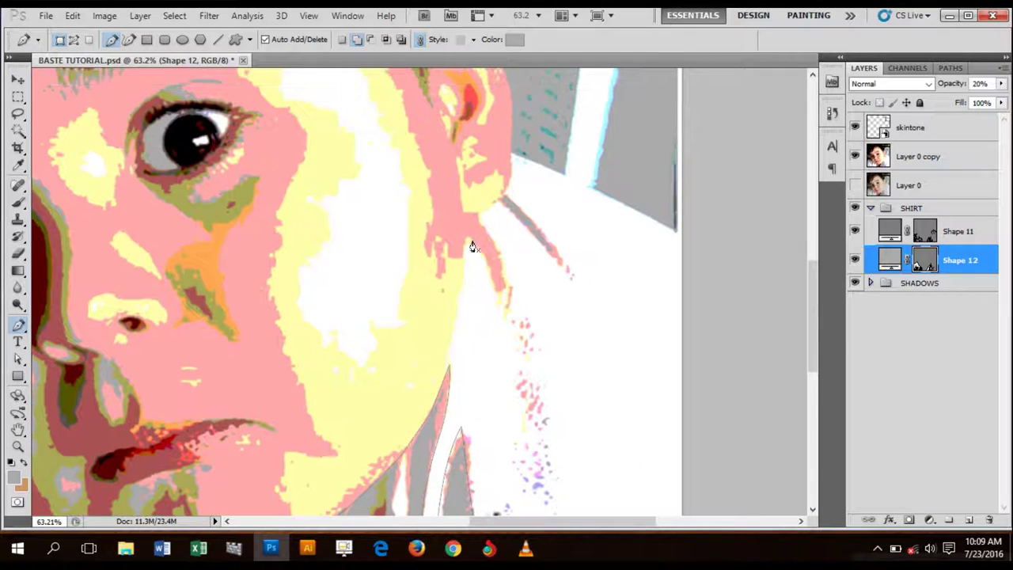
left_click(510, 356)
left_click(525, 438)
left_click(538, 484)
left_click_drag(523, 307, 503, 197)
left_click(489, 212)
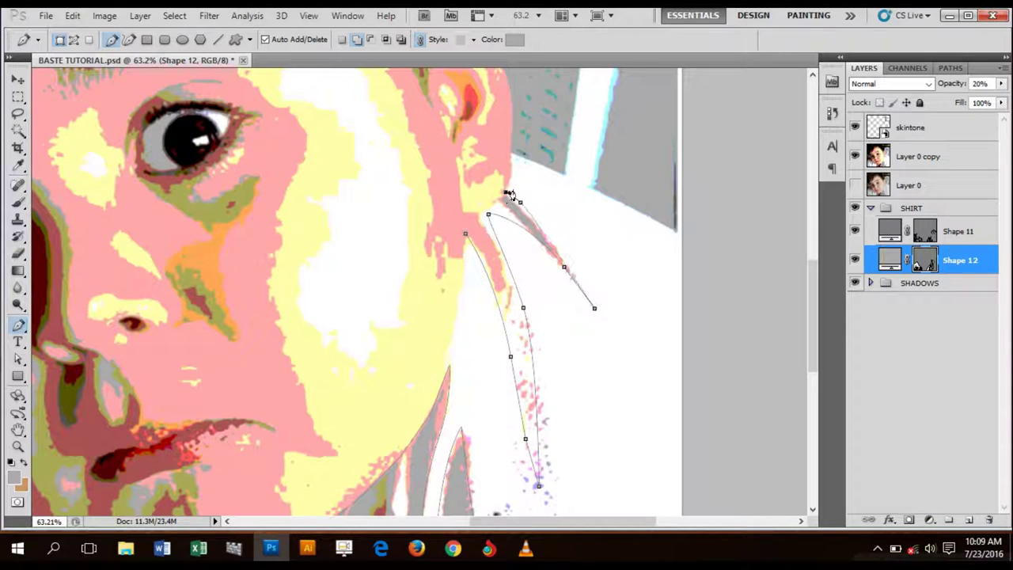
- Hide Layer 0 copy, follow the earlobe's lower edge to the jaw corner, and close the fold shadow path
left_click(854, 156)
scroll(391, 265, "up", 3)
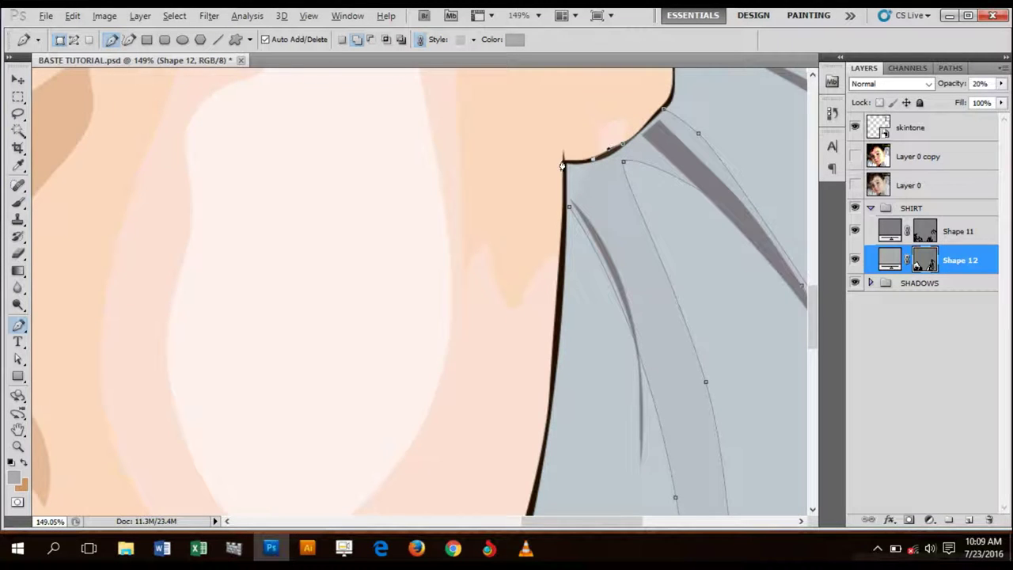
scroll(565, 164, "up", 1)
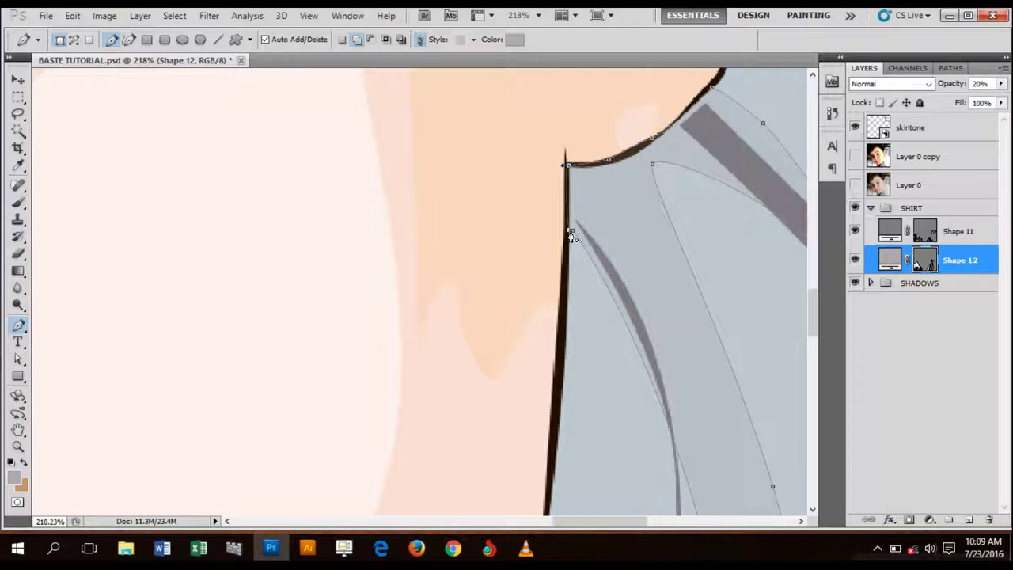
scroll(625, 291, "down", 4)
scroll(667, 293, "down", 1)
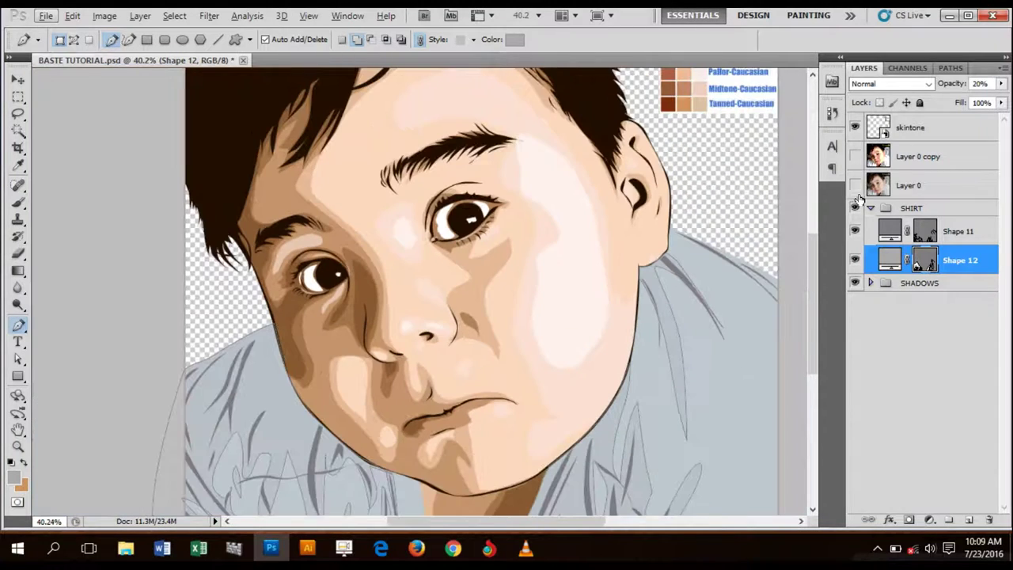
scroll(675, 358, "down", 2)
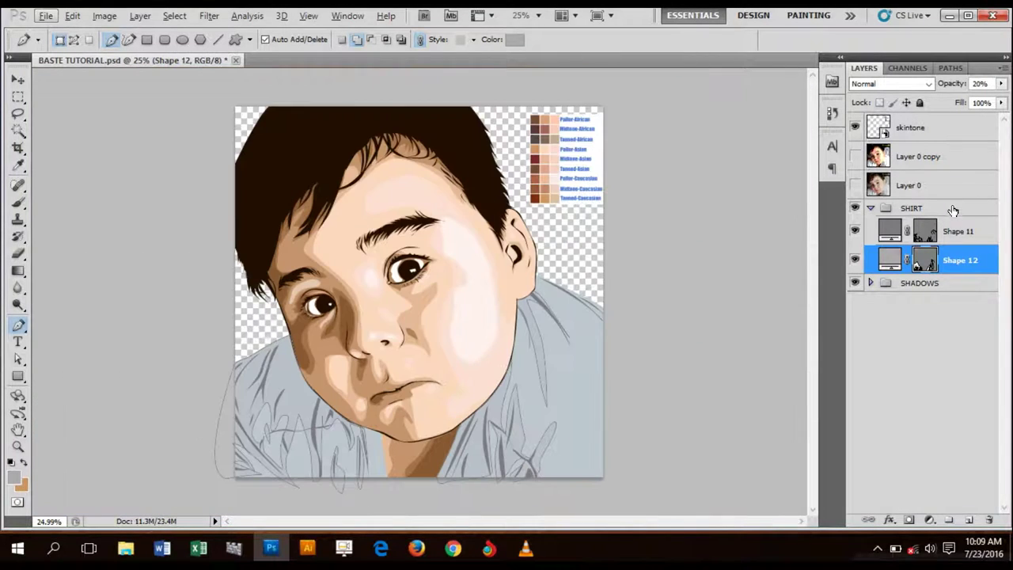
- Try a darker grey fill colour for Shape 12
left_click(952, 209)
double_click(889, 261)
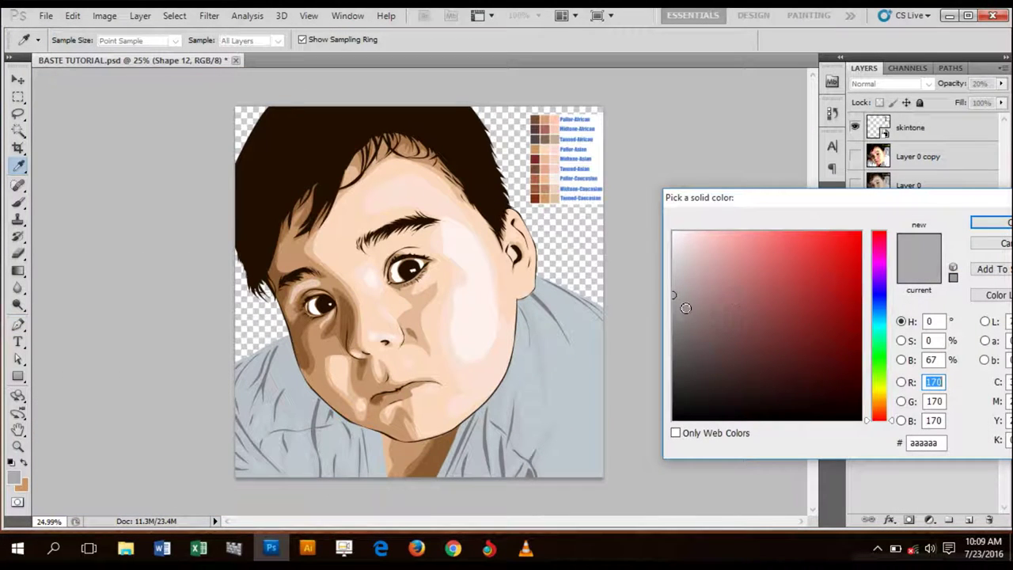
left_click(685, 309)
left_click(684, 328)
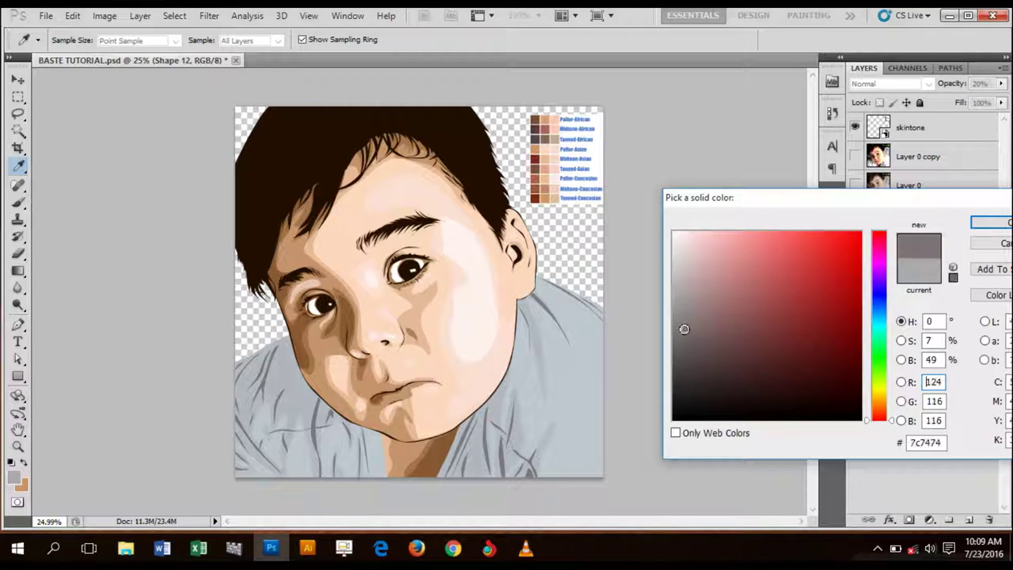
left_click(688, 341)
left_click(989, 222)
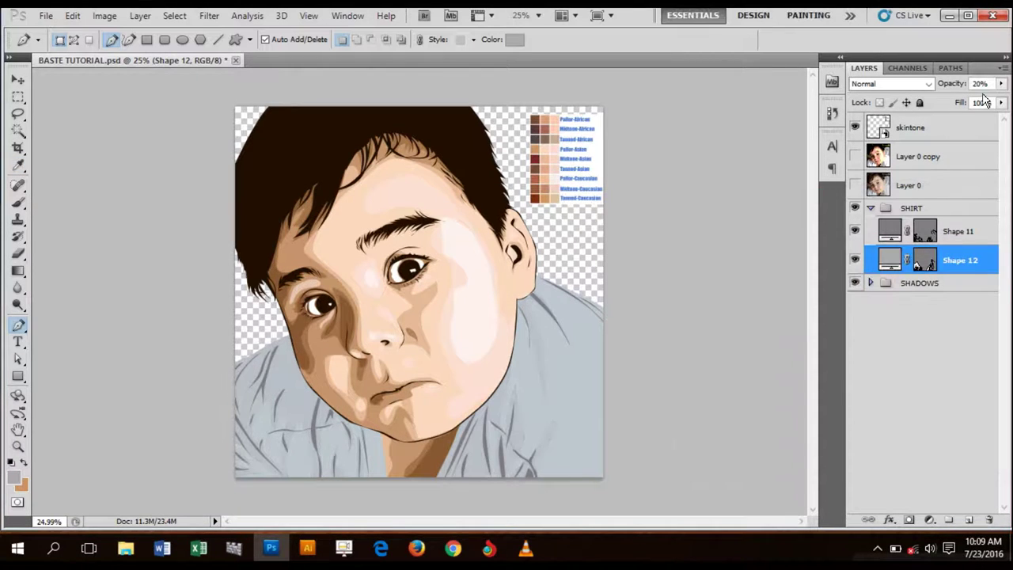
- Raise the Shape 12 layer's opacity to 65% and match its fill colour to Shape 11's 7e7c81
left_click(1000, 84)
left_click_drag(954, 103, 972, 96)
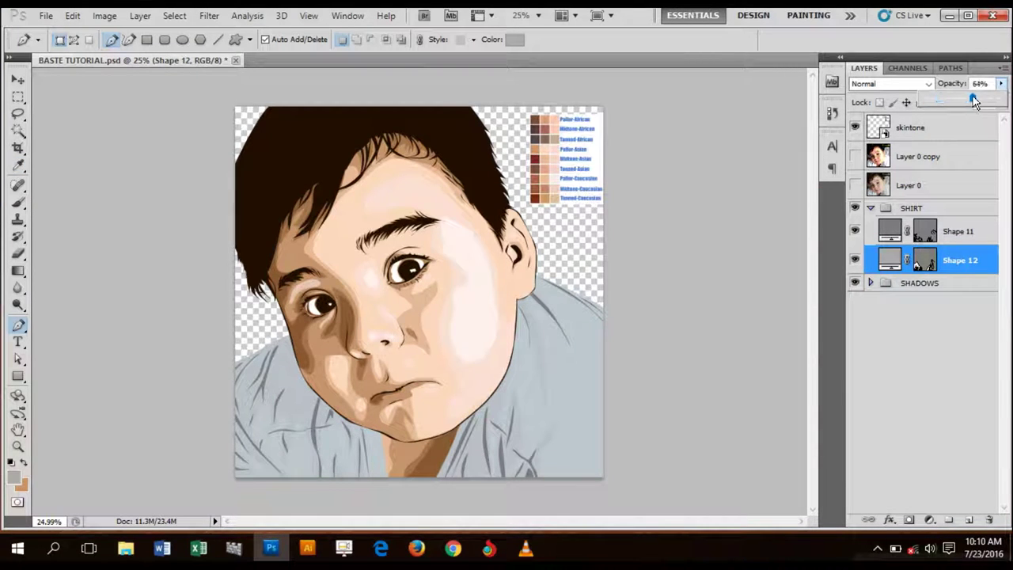
left_click(890, 230)
double_click(890, 230)
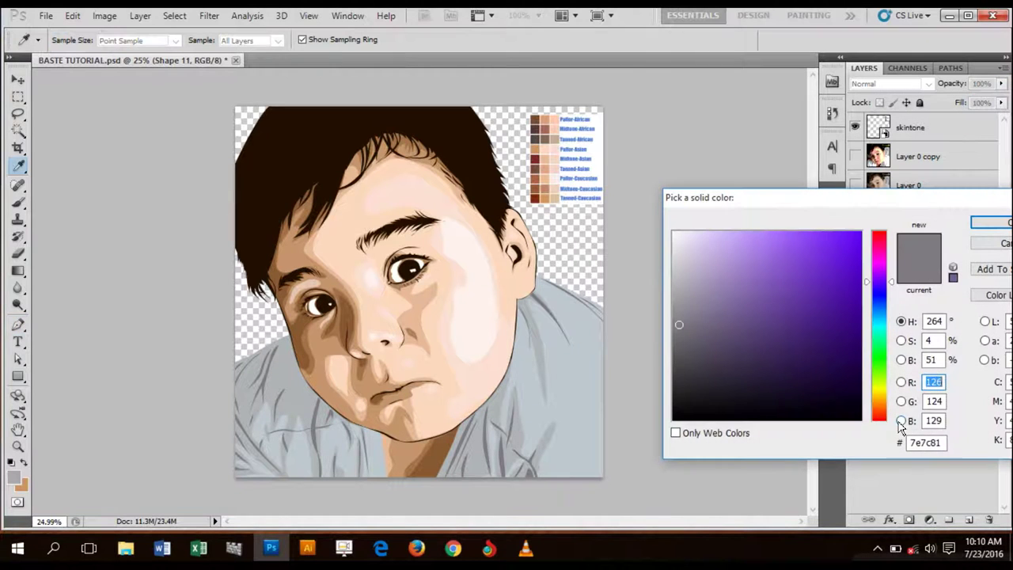
left_click(989, 222)
double_click(891, 258)
double_click(934, 445)
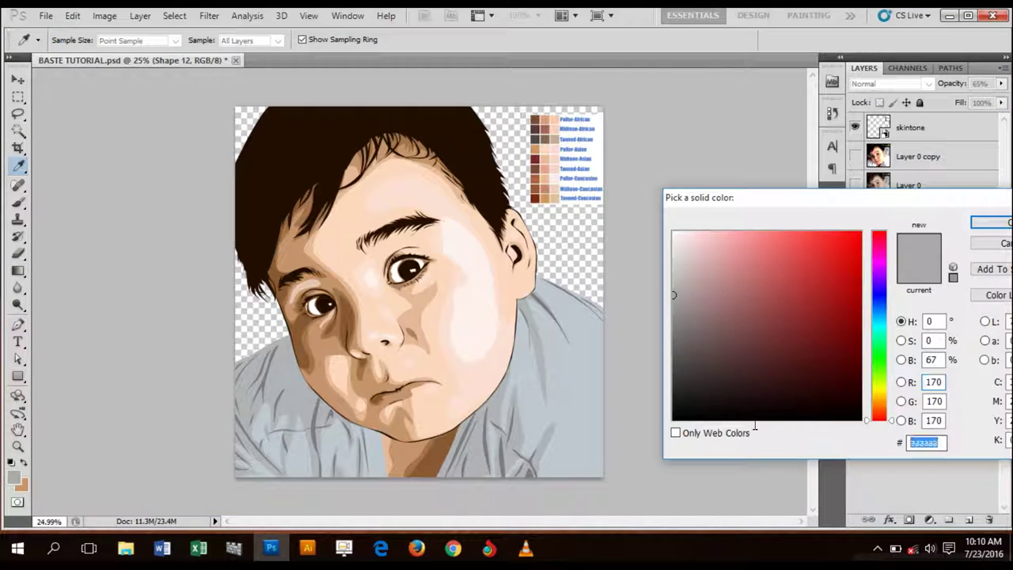
type("7e7c81")
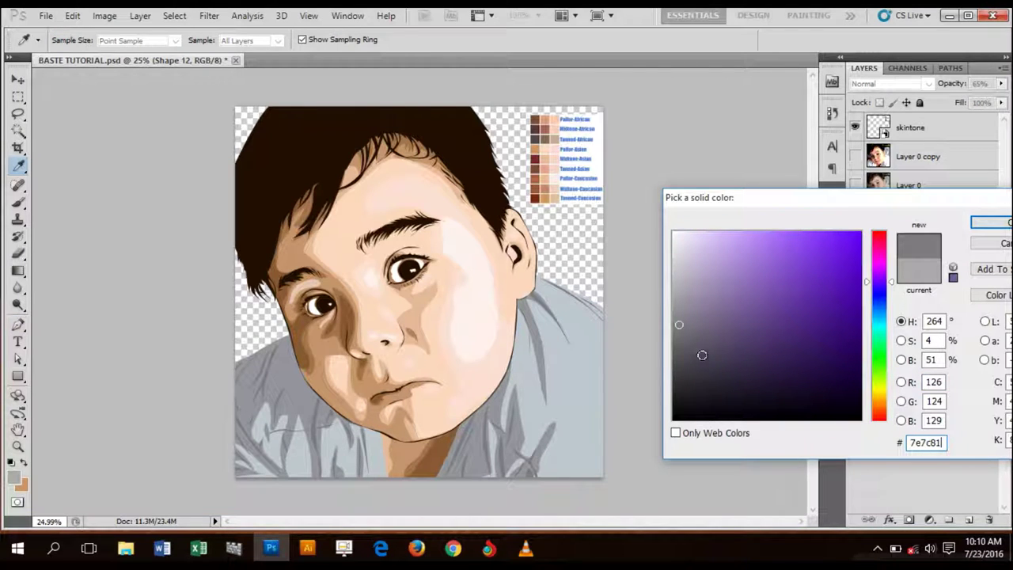
left_click(989, 223)
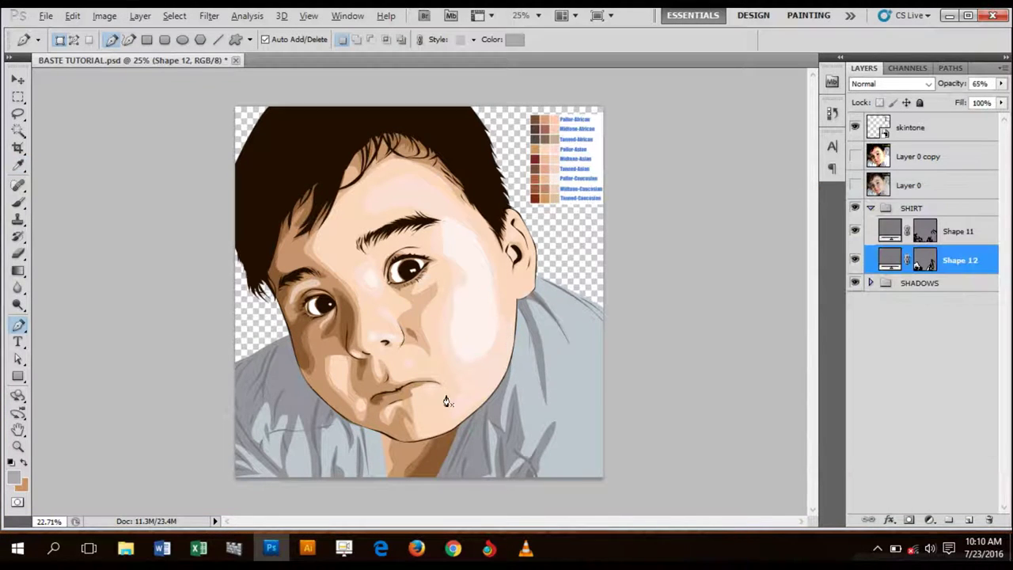
- Sample the shirt's blue-grey base colour and choose a lighter tint of it as the foreground colour
scroll(455, 395, "down", 1)
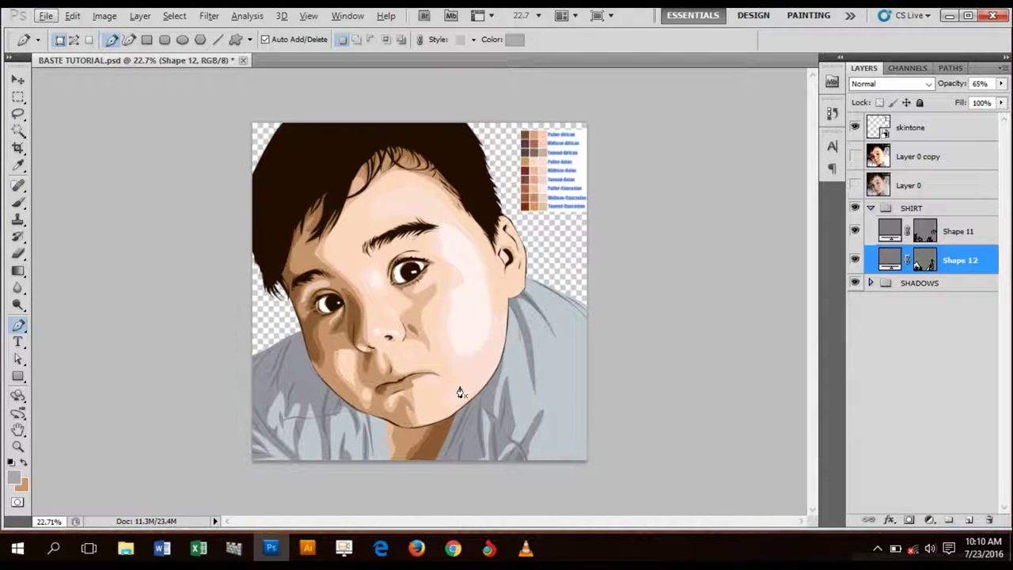
left_click_drag(601, 366, 648, 284)
left_click(855, 157)
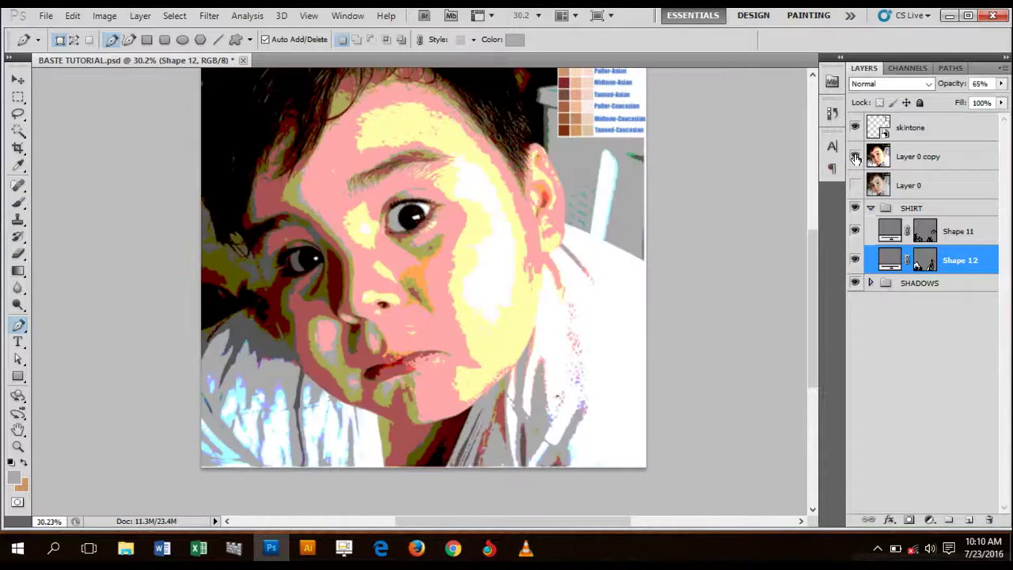
left_click(854, 156)
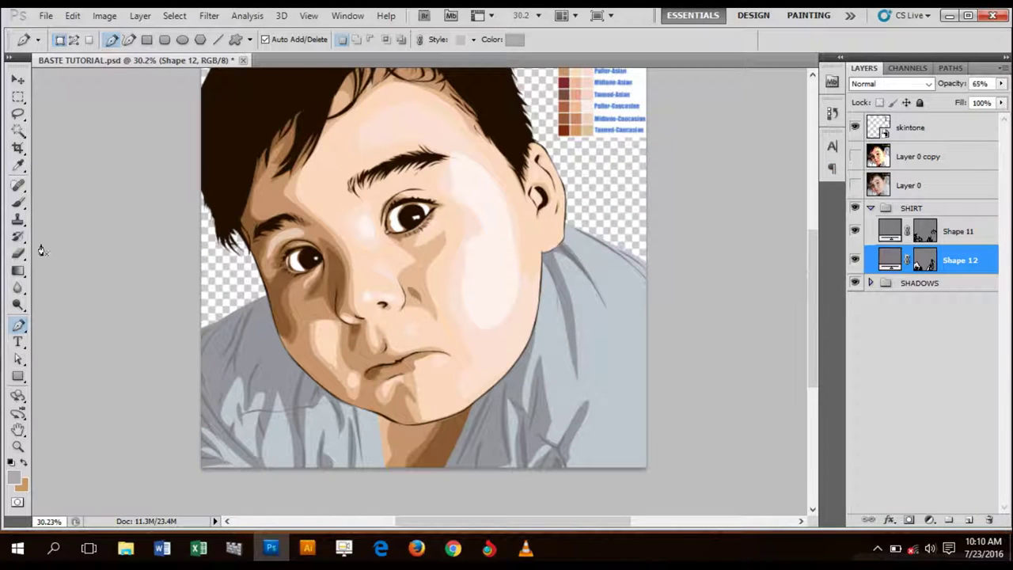
key("i")
left_click(601, 348)
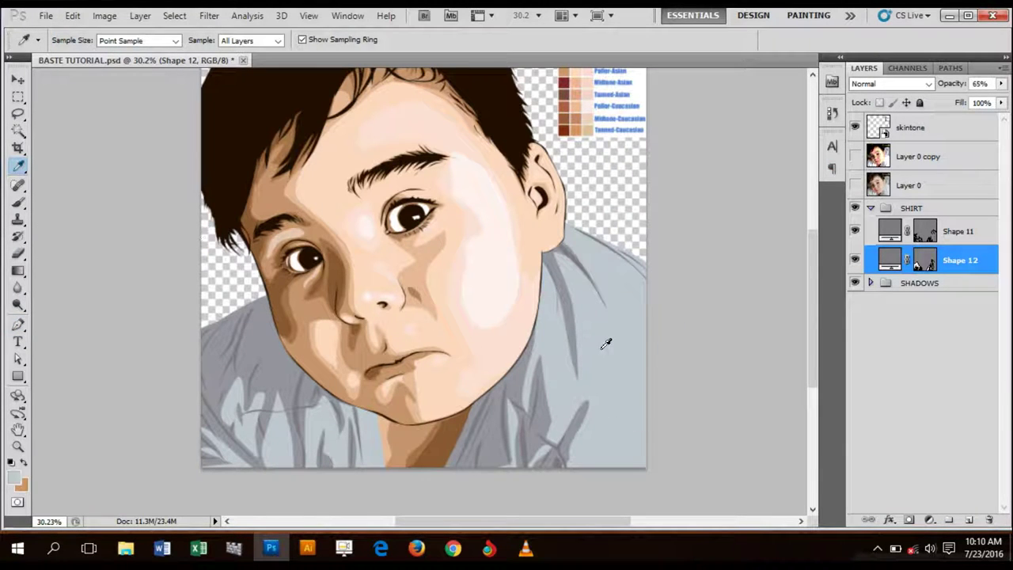
left_click(14, 479)
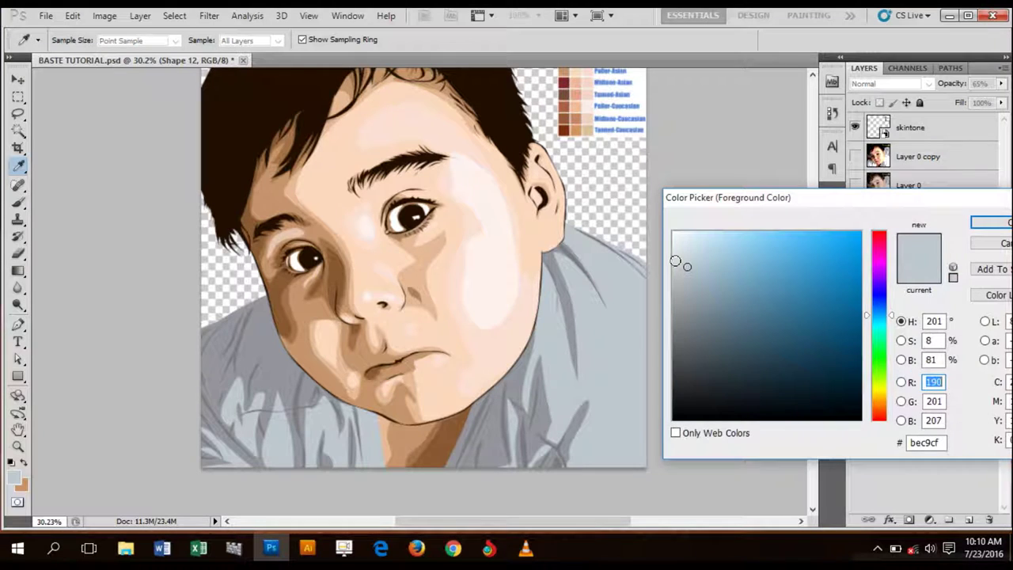
left_click(680, 249)
left_click(989, 223)
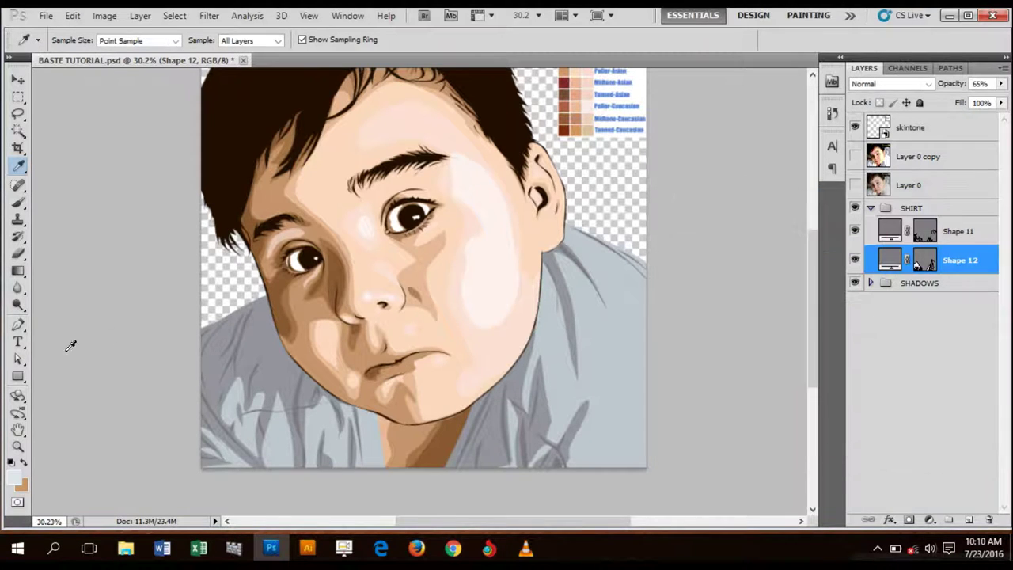
- Activate the Pen tool and show the Layer 0 photo as the tracing reference, keeping Layer 0 copy hidden
left_click(18, 325)
left_click(54, 324)
scroll(447, 354, "up", 1)
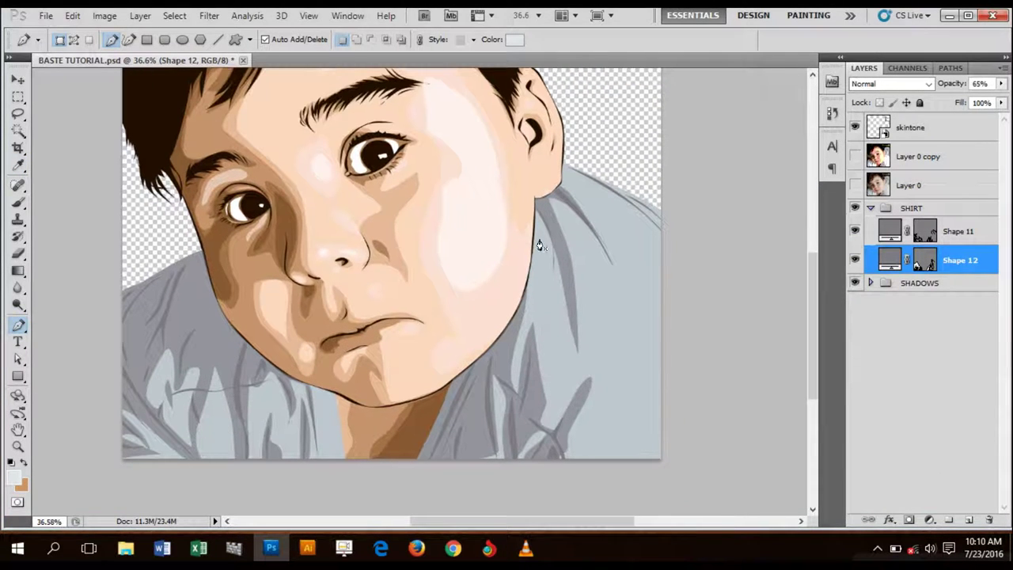
left_click(855, 185)
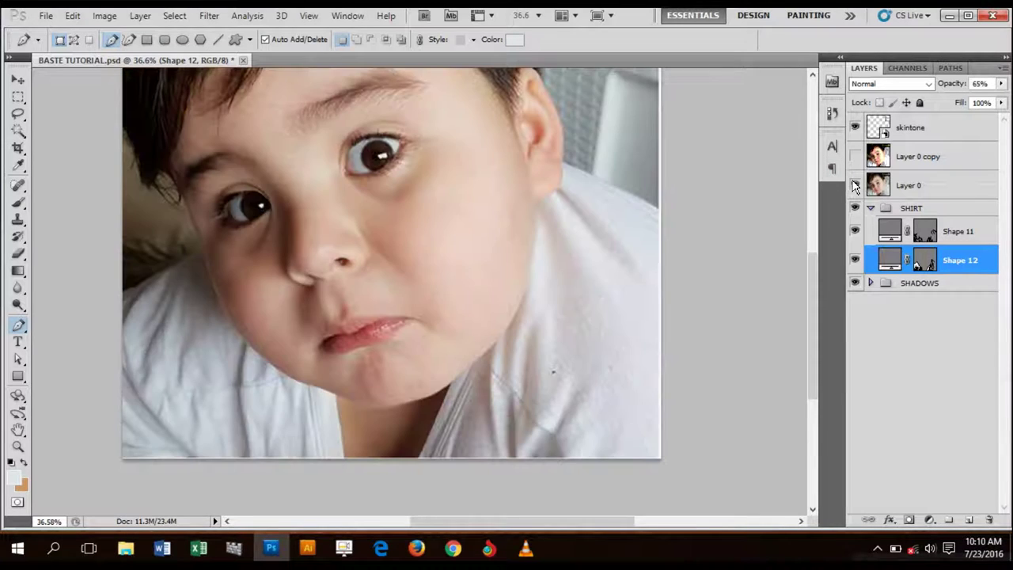
left_click(855, 185)
left_click(854, 185)
left_click(854, 185)
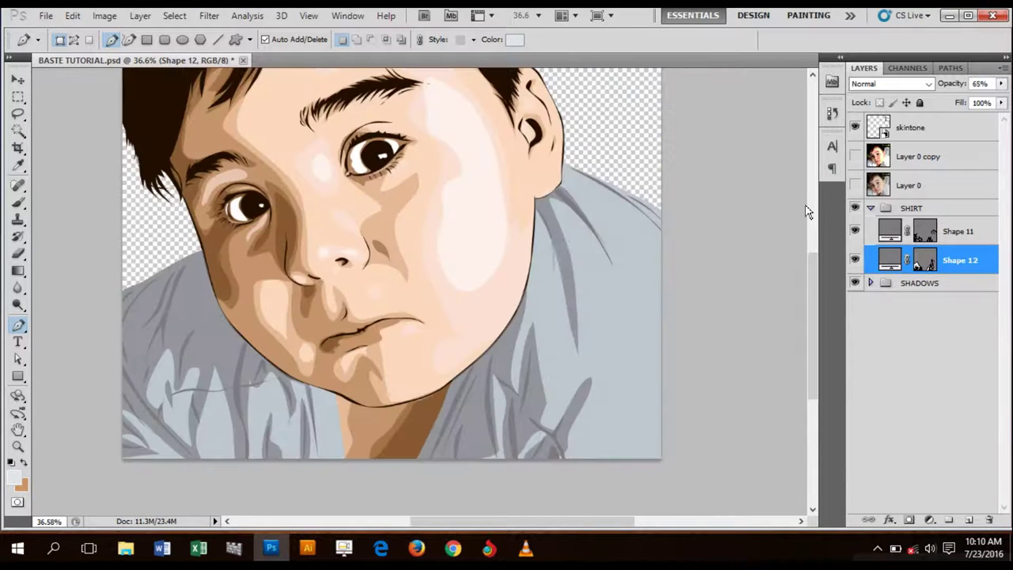
left_click(854, 185)
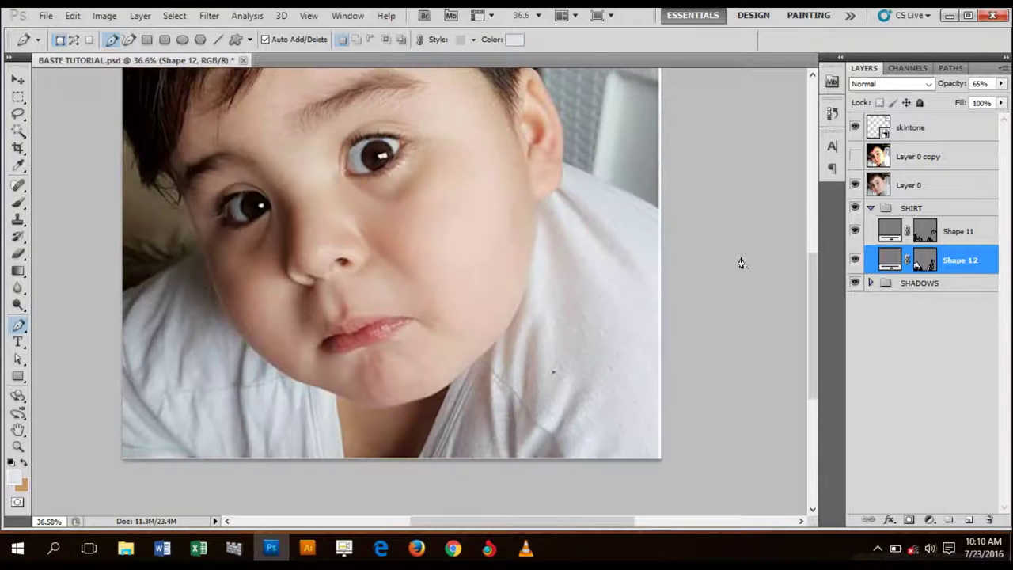
- Trace a long, narrow highlight down the shirt beside the jaw below the ear as a closed new shape
left_click(542, 232)
left_click_drag(548, 290, 543, 307)
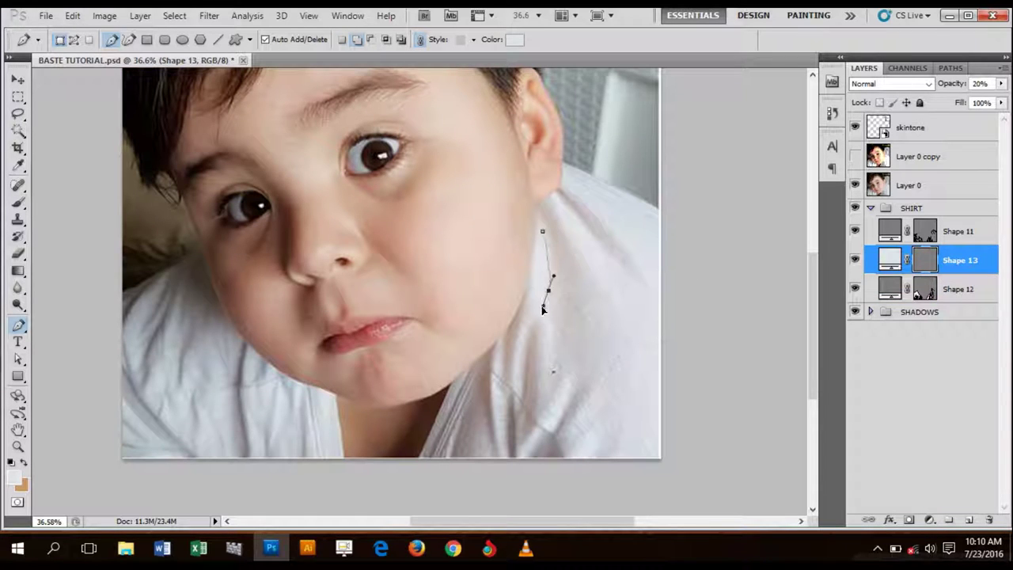
left_click(548, 356)
left_click(543, 383)
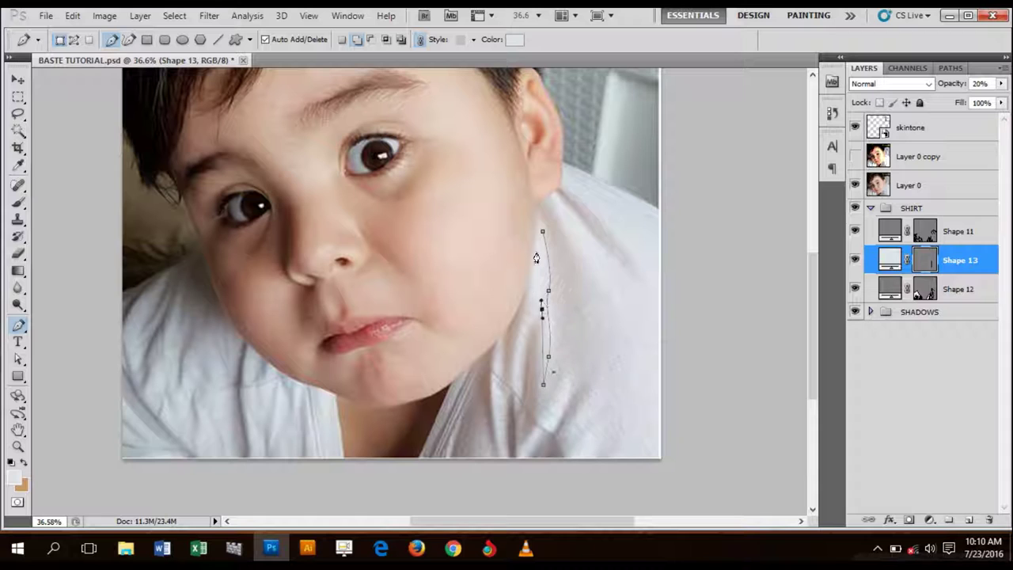
left_click(542, 231)
key("Return")
- Trace highlights along the diagonal shirt fold and a slender one below the jaw, all in Shape 13
left_click(568, 382)
left_click_drag(556, 425, 541, 435)
left_click(568, 383)
left_click(519, 467)
left_click_drag(526, 447, 536, 432)
left_click(520, 466)
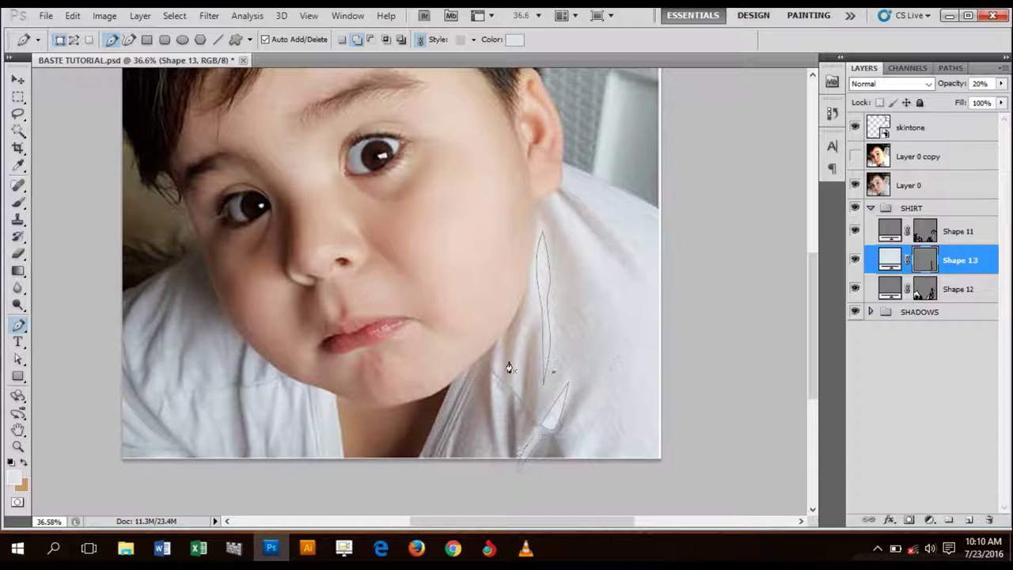
left_click(506, 459)
scroll(445, 332, "up", 5)
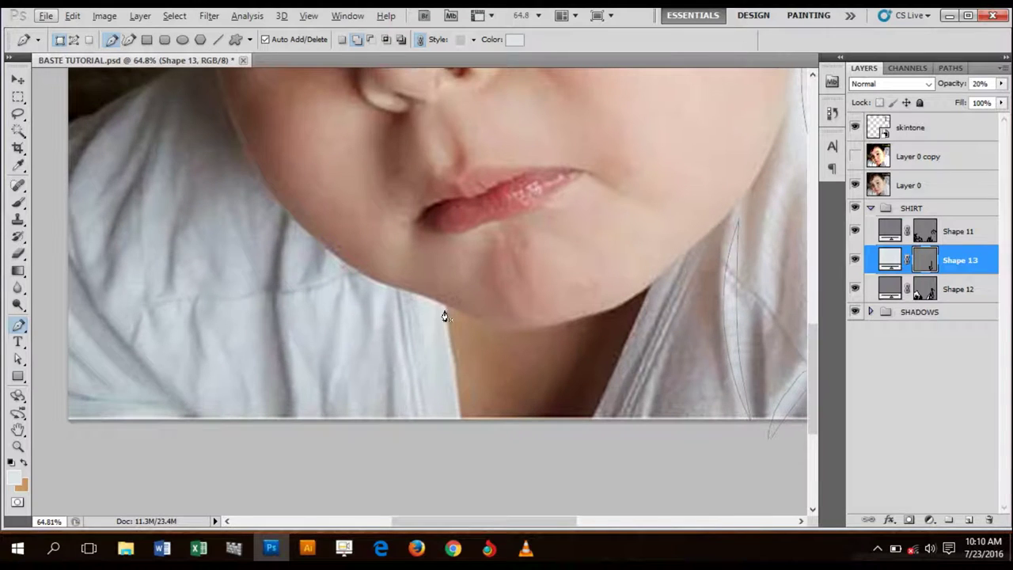
- Trace a tapered highlight on the collar edge beneath the chin and a small oval one beside it
left_click(442, 305)
left_click(444, 412)
left_click_drag(439, 377, 413, 300)
left_click(443, 308)
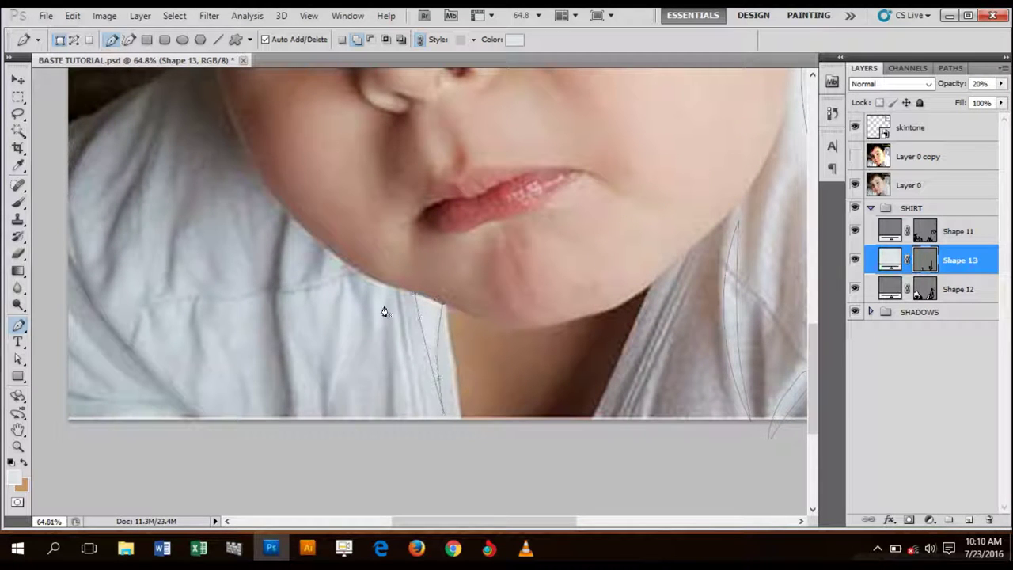
left_click(385, 292)
mouse_move(381, 332)
left_mouse_down()
mouse_move(379, 341)
mouse_move(370, 319)
left_mouse_up()
left_click(383, 296)
- Trace two long, tapered highlights between the vertical shirt folds running down from the seam beside the collar
left_click_drag(339, 342, 338, 354)
left_click(330, 387)
left_click(348, 280)
left_click(298, 398)
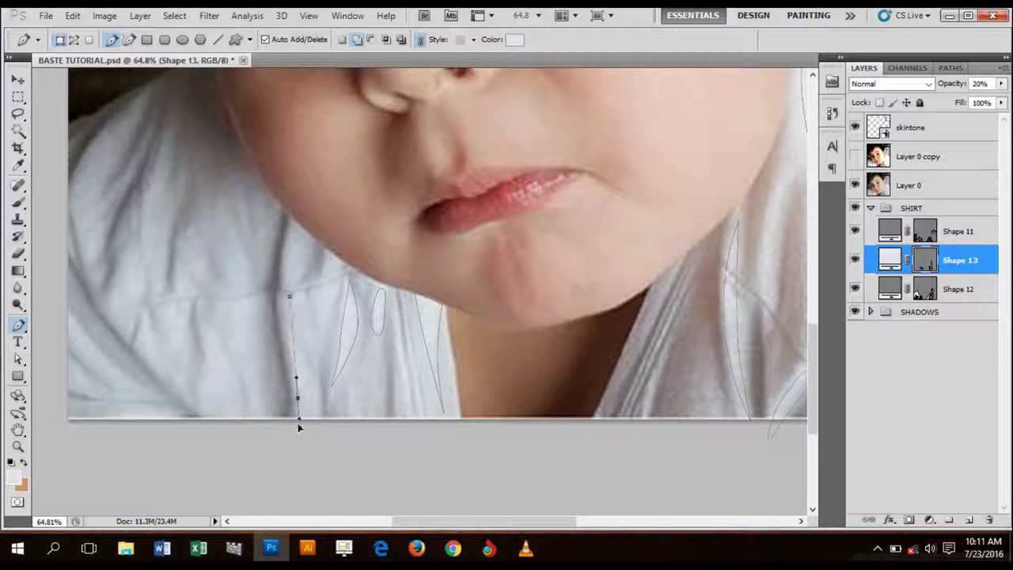
left_click(321, 434)
left_click_drag(313, 381, 306, 356)
left_click(290, 296)
- Trace two small pointed highlights just below the shirt seam near the sleeve fold
left_click_drag(224, 369, 287, 349)
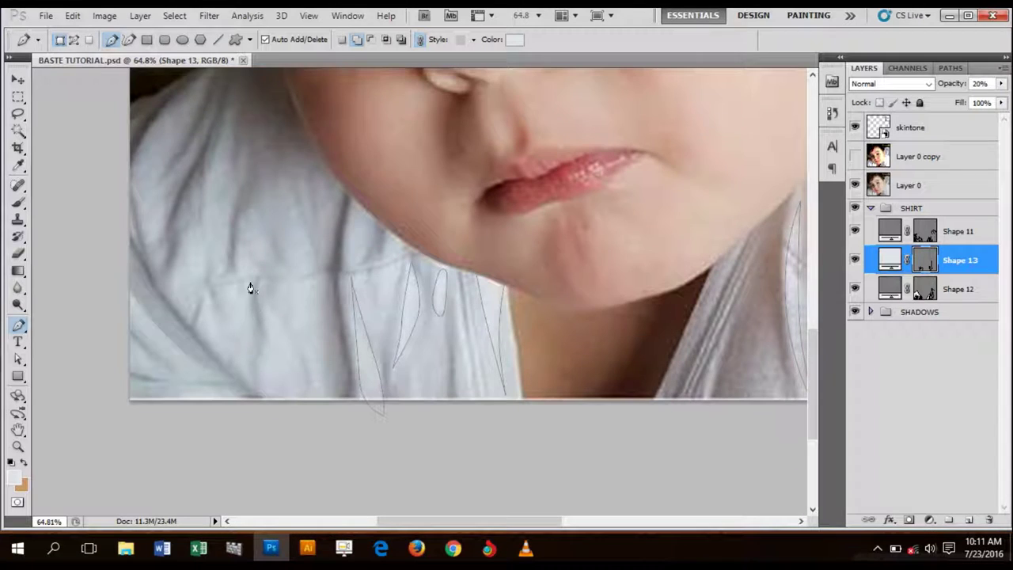
left_click(250, 323)
left_click(253, 355)
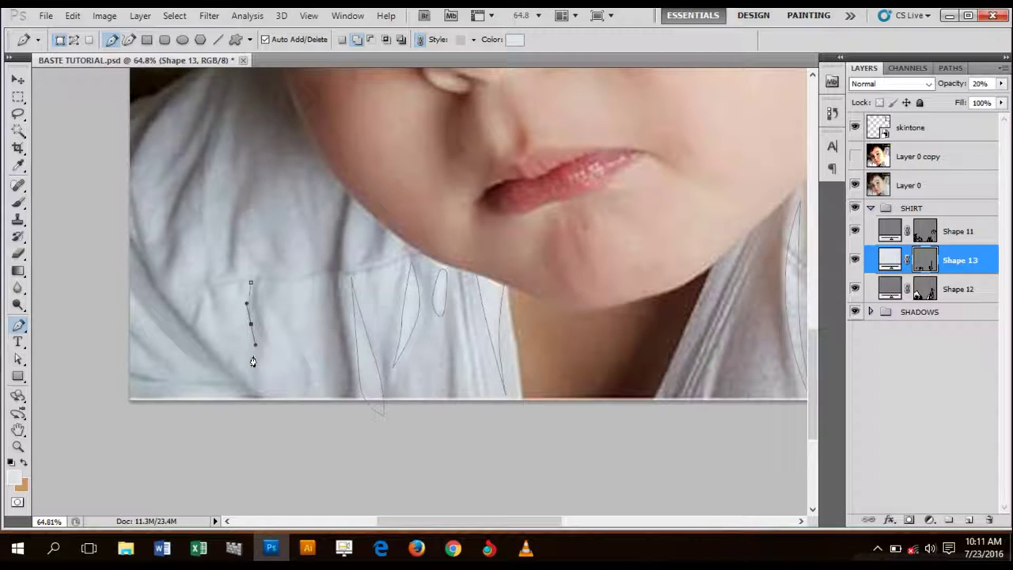
left_click(249, 282)
left_click(210, 298)
left_click_drag(207, 330, 190, 364)
left_click(211, 298)
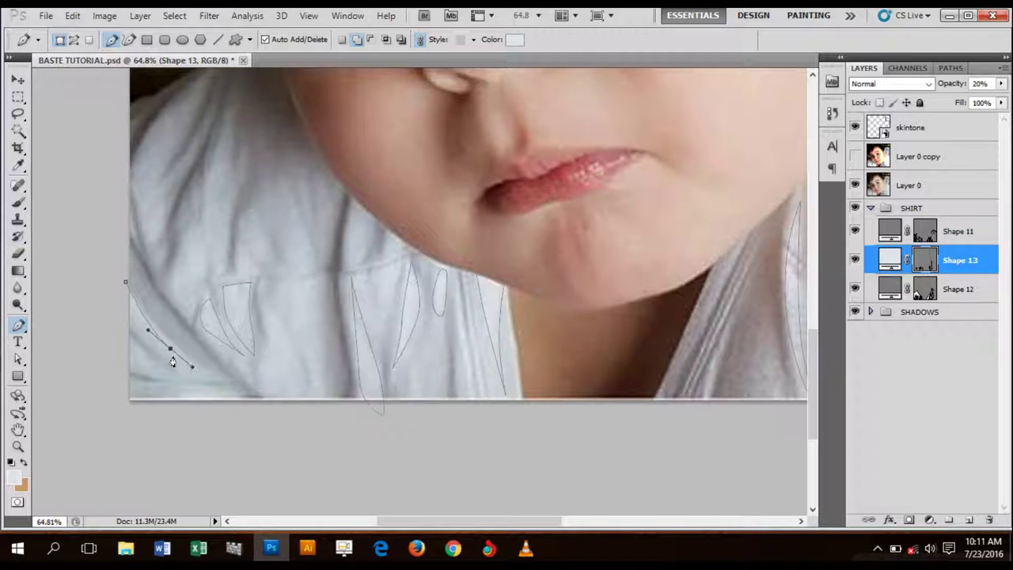
- Trace a highlight along the sleeve fold at the image's left edge and two tall ones below the shirt seam
left_click_drag(122, 311, 107, 292)
left_click(124, 285)
left_click_drag(303, 399, 282, 409)
left_click_drag(261, 376, 326, 387)
left_click(272, 316)
left_click_drag(287, 295, 287, 285)
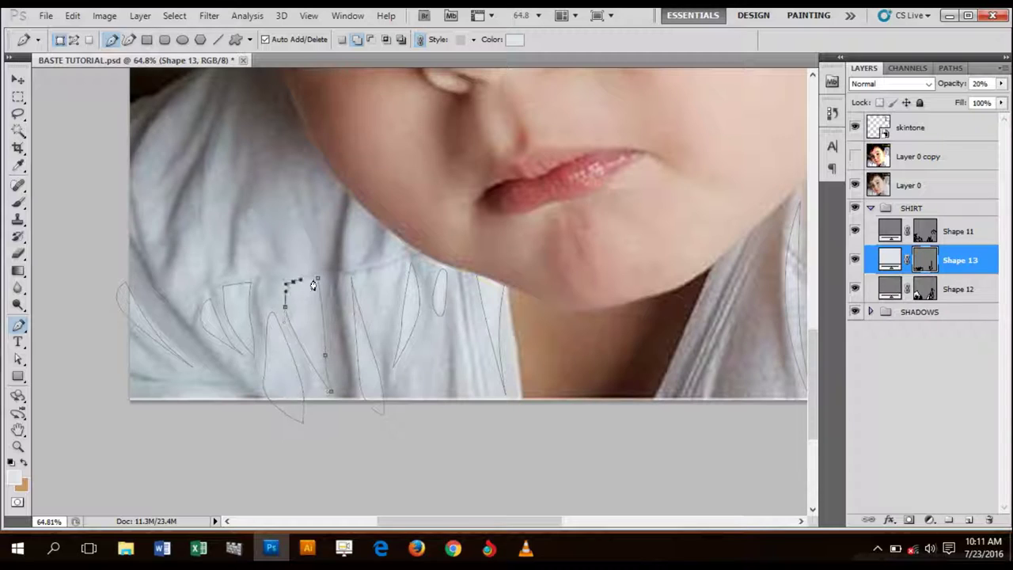
left_click(317, 278)
- Trace a triangular highlight above the shirt seam and a flat one along the image's lower edge
left_click_drag(189, 293, 182, 295)
left_click(201, 232)
left_click(161, 409)
left_click_drag(212, 394, 239, 398)
left_click(161, 411)
- Trace a thin highlight on the opposite collar edge and a slender diagonal one on the shirt's right side
scroll(400, 435, "right", 5)
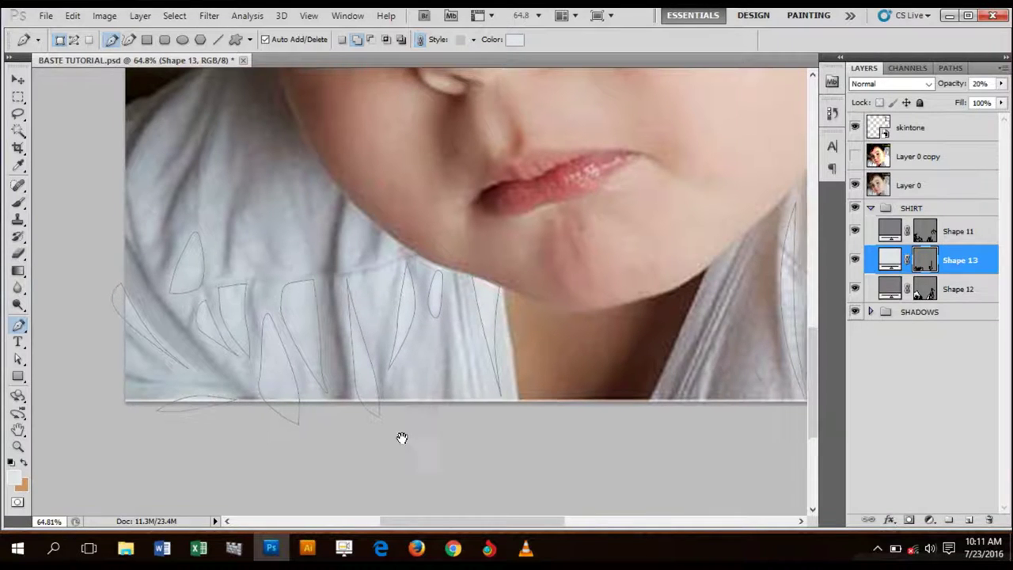
scroll(460, 423, "up", 1)
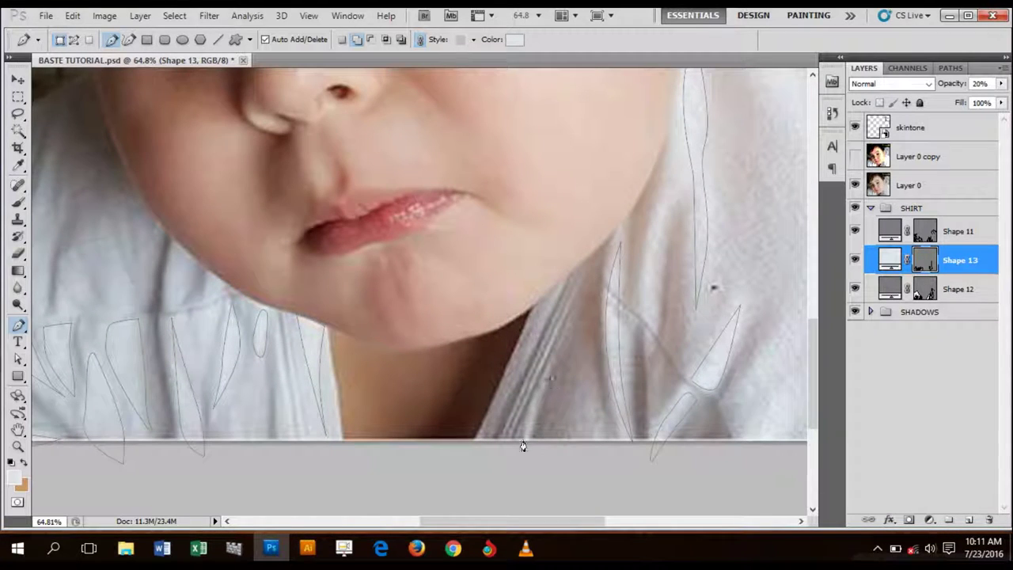
left_click_drag(527, 449, 529, 472)
scroll(589, 353, "right", 5)
scroll(425, 394, "up", 1)
left_click(625, 332)
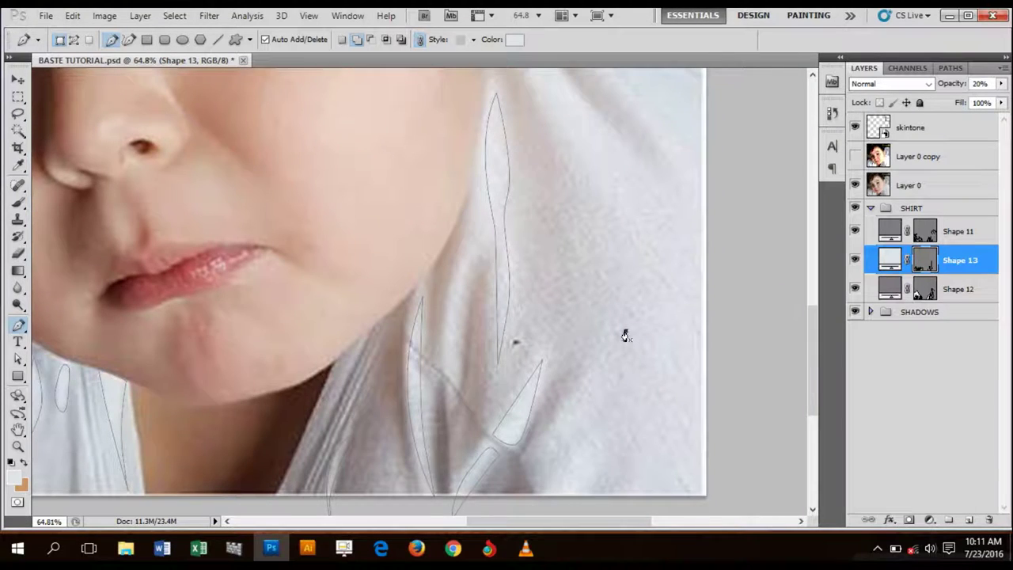
scroll(576, 436, "right", 2)
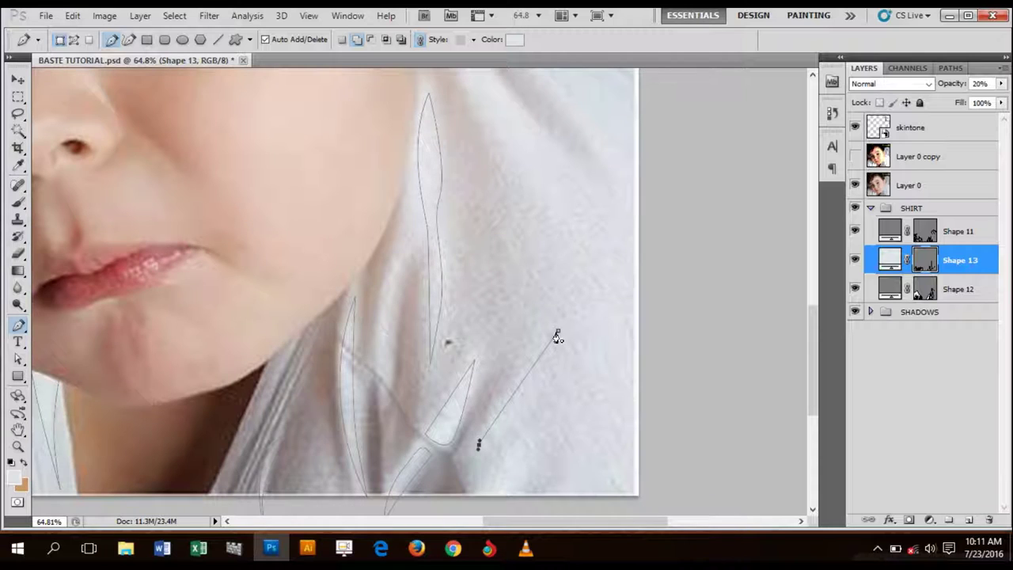
left_click_drag(501, 410, 482, 436)
left_click(558, 331)
- Trace a two-peaked highlight at the shirt's lower right, closing its outline below the canvas edge
scroll(522, 380, "down", 3)
scroll(486, 420, "left", 1)
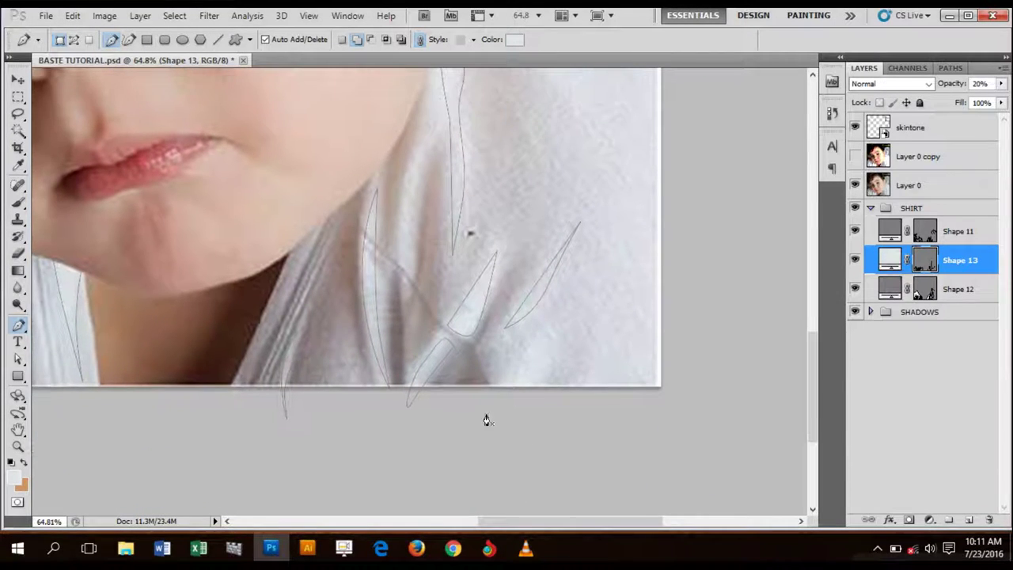
left_click_drag(540, 333, 563, 301)
left_click_drag(547, 391, 595, 418)
left_click(552, 474)
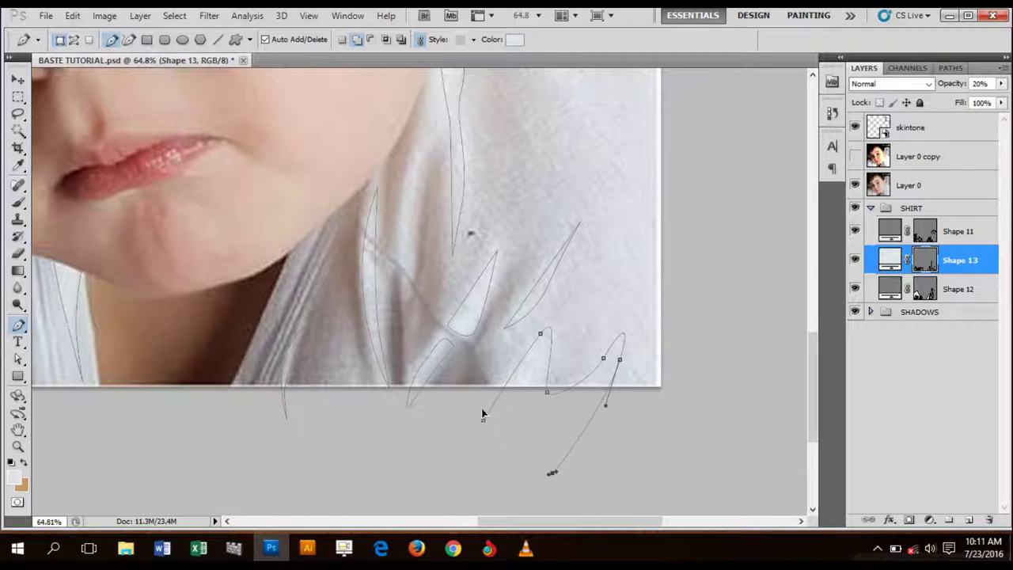
left_click(482, 420)
scroll(515, 259, "up", 2)
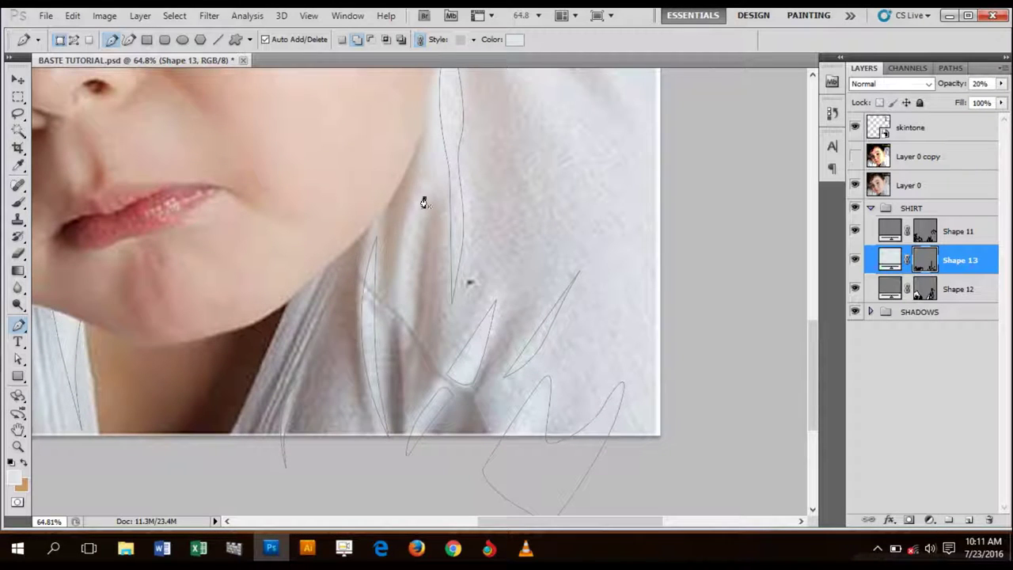
- Trace a narrow highlight on the shirt fold beside the chin and a long leaf-shaped one running diagonally down from below the ear
left_click_drag(413, 305, 412, 336)
left_click_drag(407, 246, 425, 202)
scroll(443, 356, "up", 6)
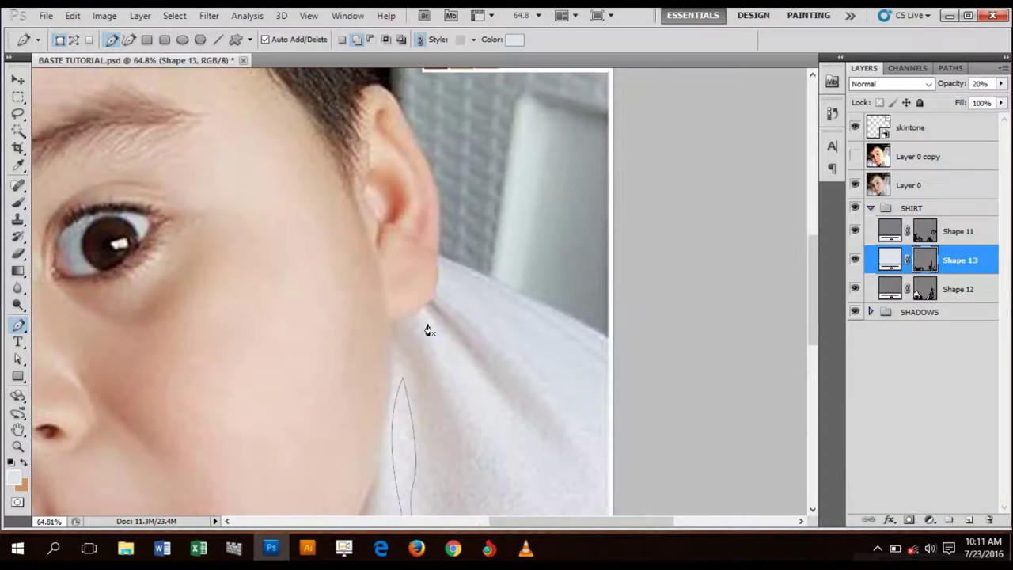
left_click_drag(505, 462, 532, 489)
scroll(506, 388, "down", 2)
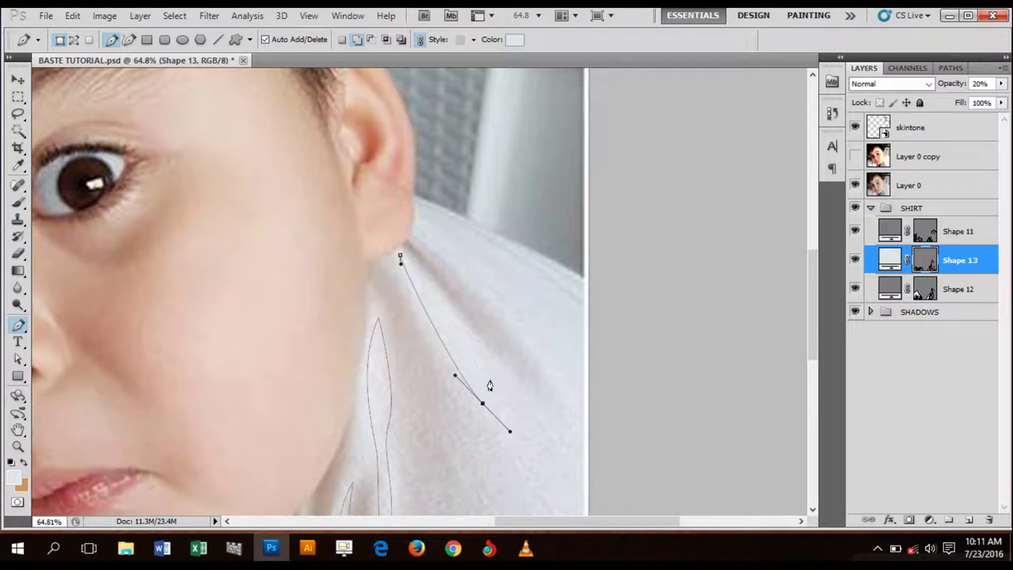
left_click(549, 459)
left_click_drag(473, 332, 450, 301)
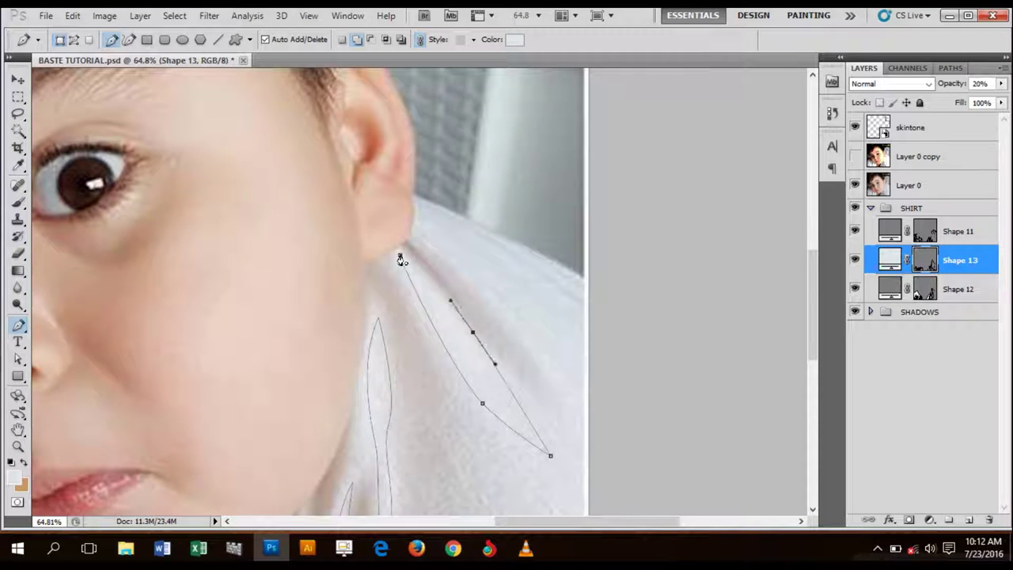
left_click(401, 259)
- Trace two thin diagonal highlights along the shoulder behind the ear and a pointed one extending past the shirt's right edge
left_click_drag(550, 379, 587, 429)
left_click_drag(441, 253, 416, 243)
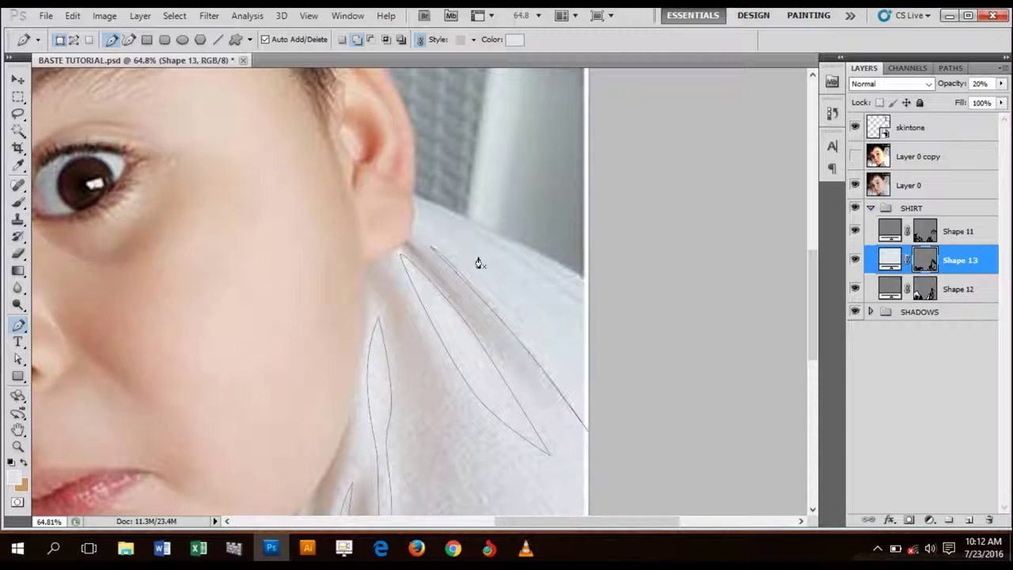
left_click_drag(530, 270, 656, 351)
scroll(559, 243, "down", 6)
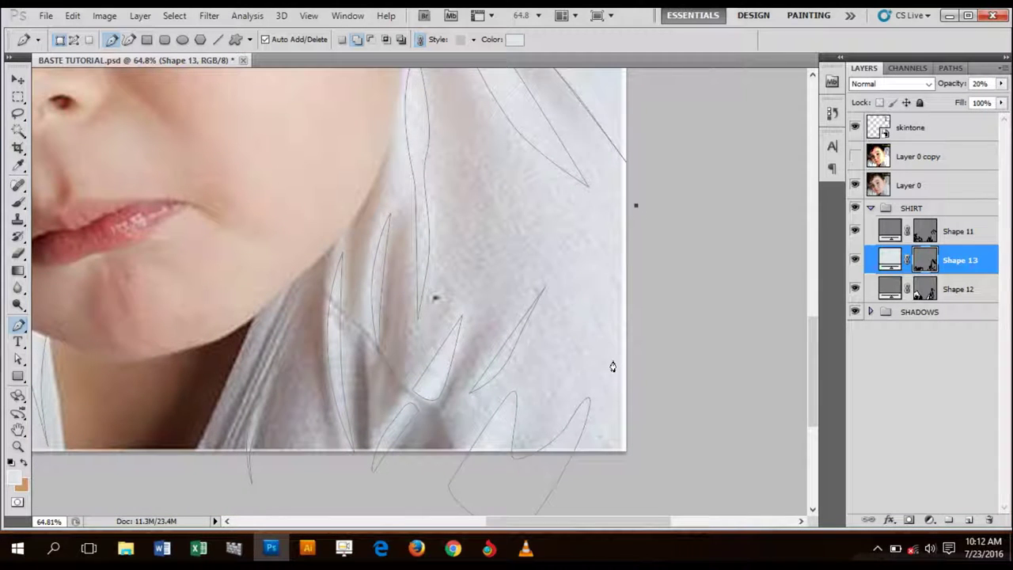
left_click_drag(611, 356, 676, 457)
left_click(635, 205)
- Hide the Layer 0 reference photo and move the Shape 13 highlight layer above Shape 11 in the SHIRT group
left_click(854, 184)
left_click(909, 185)
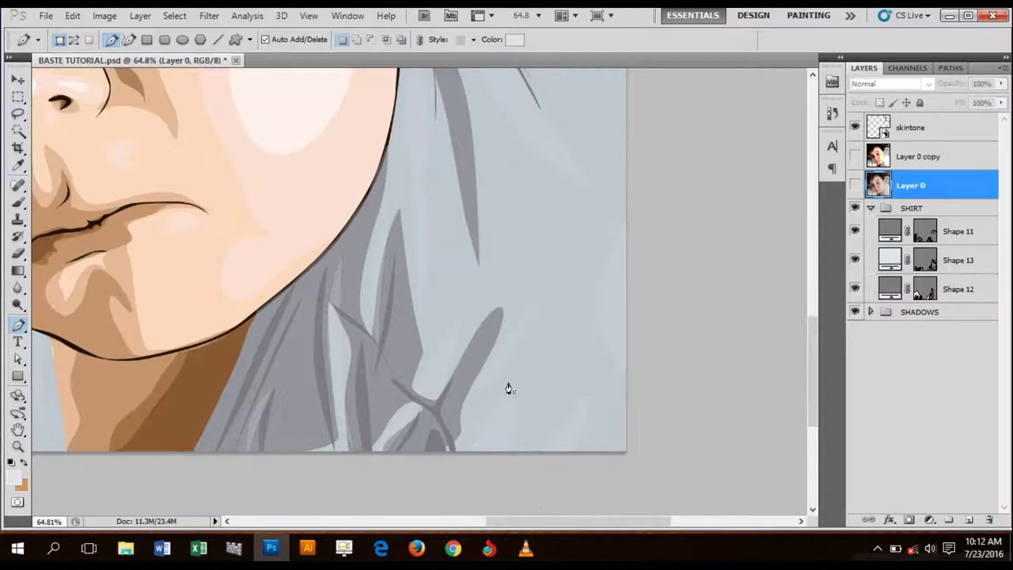
scroll(509, 388, "down", 3)
left_click(953, 260)
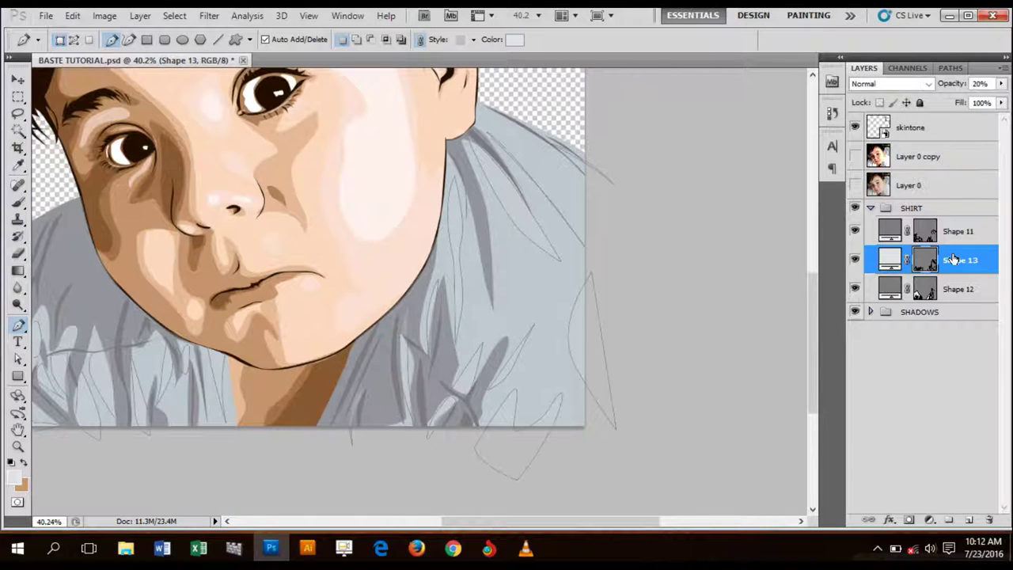
left_click_drag(953, 260, 959, 217)
- Set the opacity of the Shape 13 highlight layer to 75% and select the SHIRT group
left_click_drag(993, 83, 629, 94)
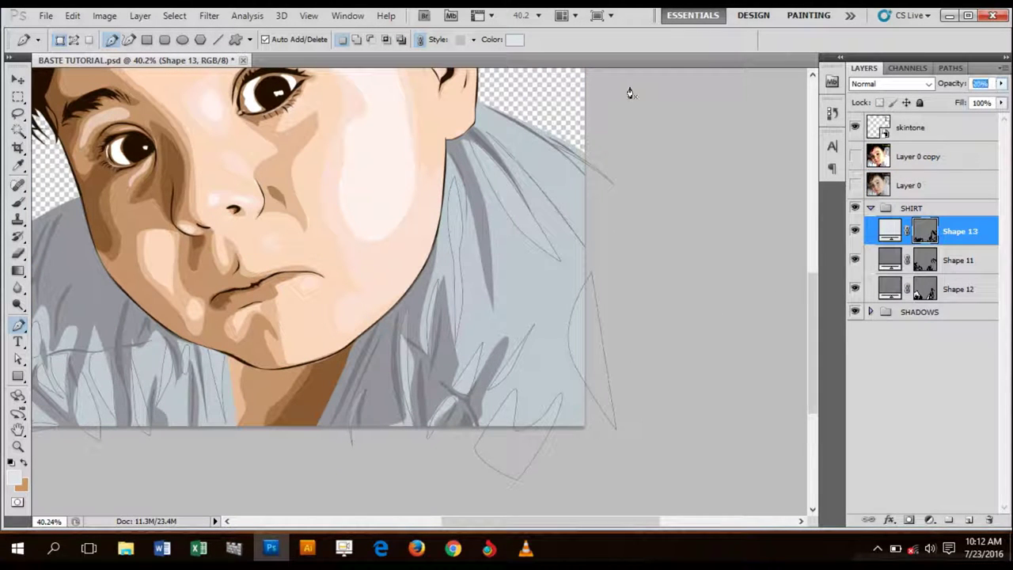
type("50")
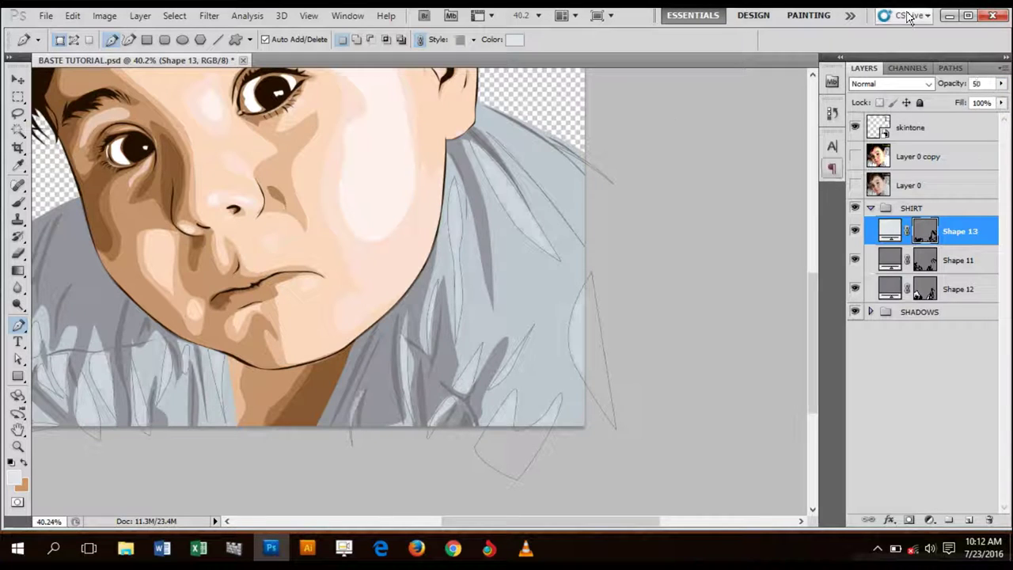
key("BackSpace")
key("BackSpace")
type("75")
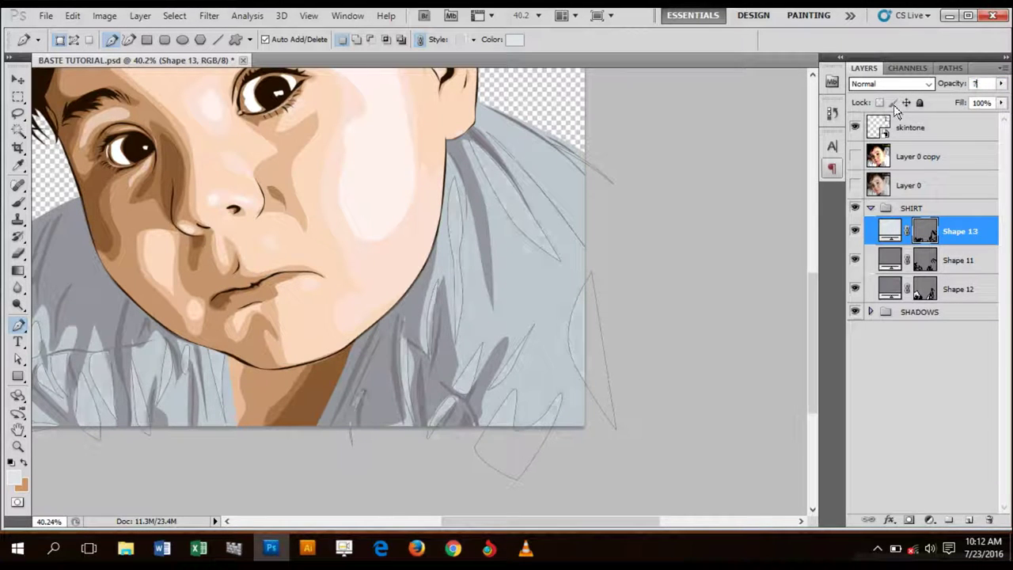
left_click(941, 209)
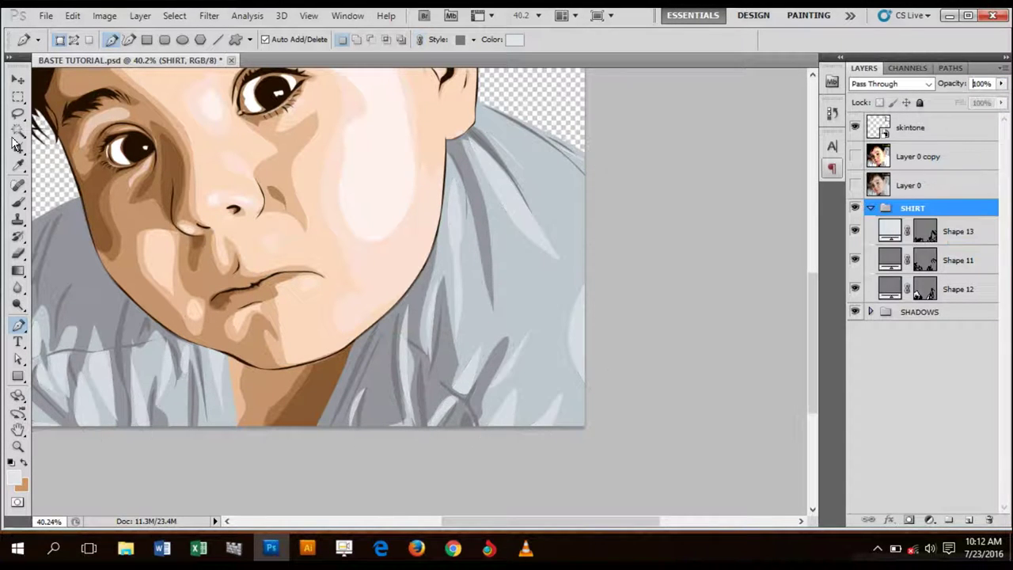
- Examine the shaded shirt on the whole portrait and the face shading up close, collapsing the SHIRT group
left_click(18, 81)
scroll(345, 317, "down", 3)
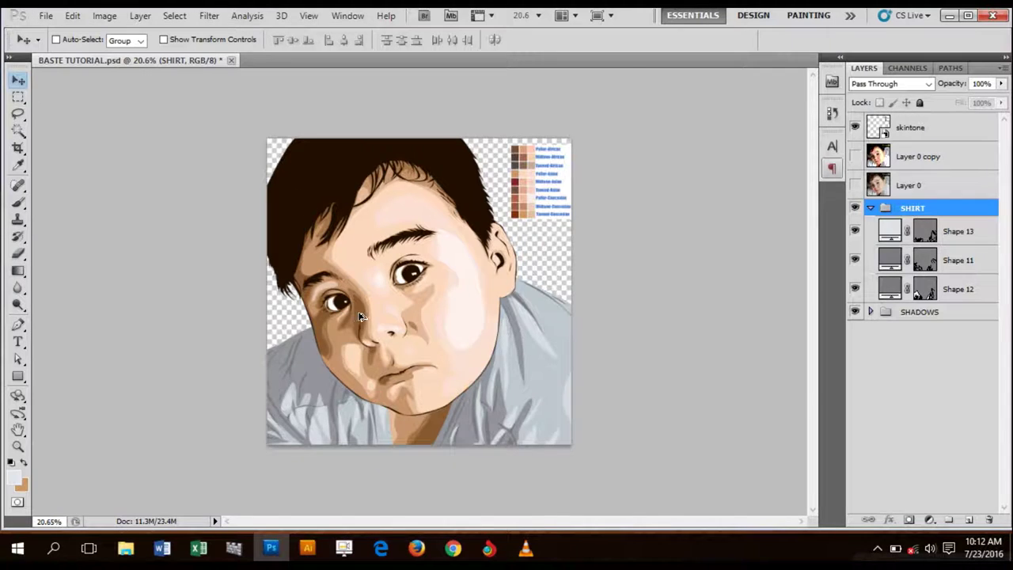
scroll(398, 294, "up", 3)
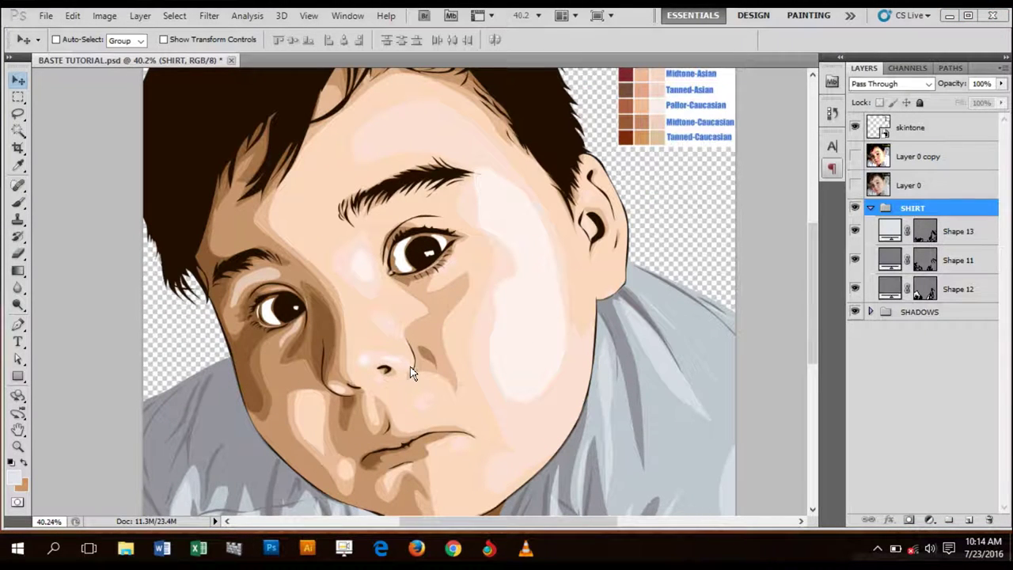
scroll(412, 368, "up", 2)
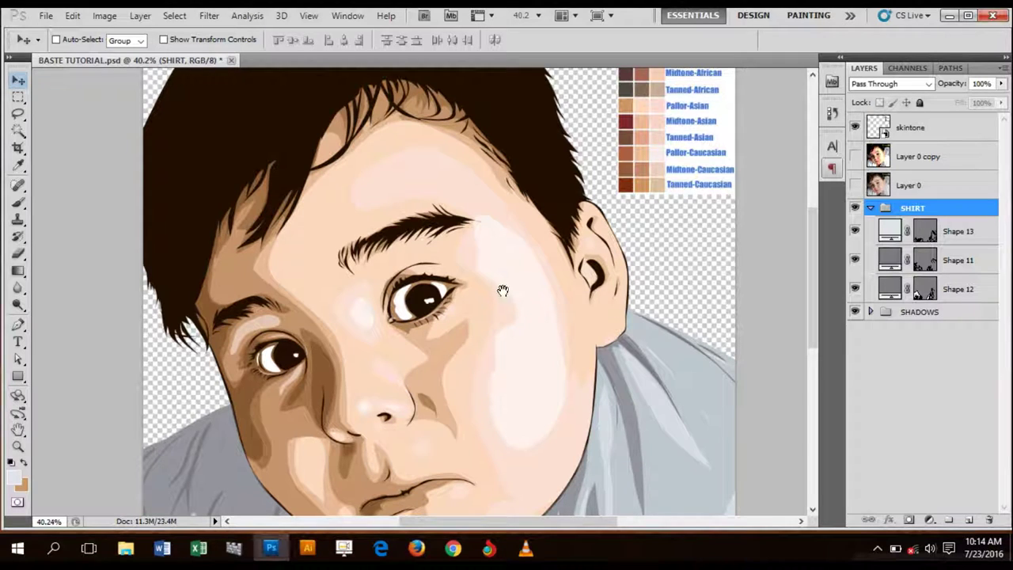
left_click(870, 208)
scroll(427, 340, "up", 2)
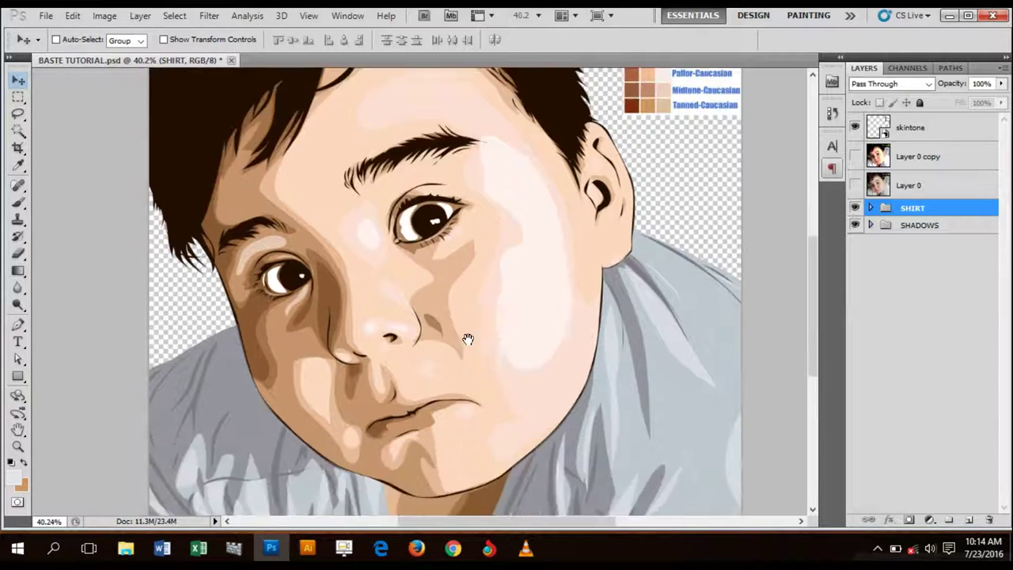
scroll(477, 291, "up", 3)
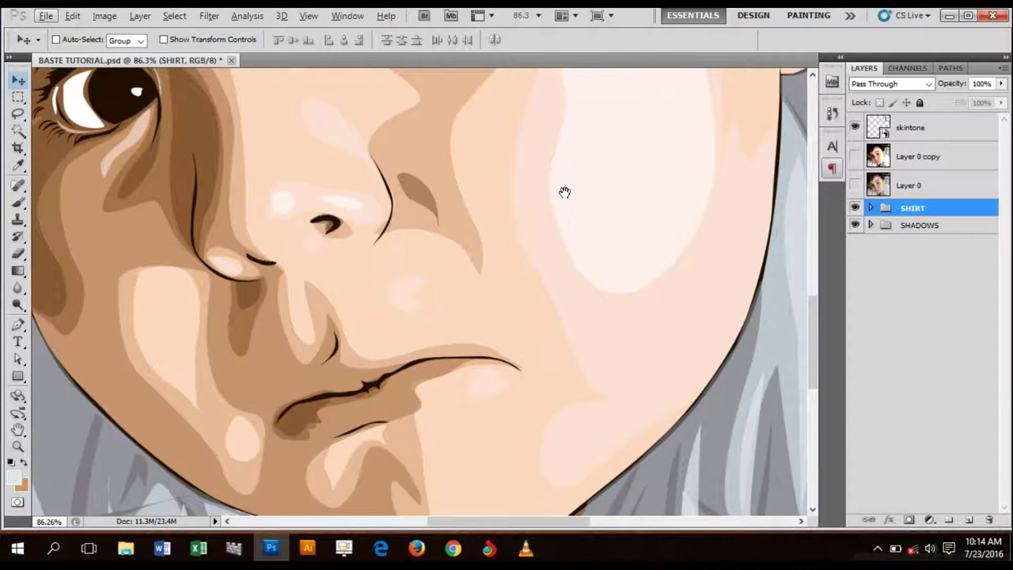
left_click_drag(562, 195, 576, 307)
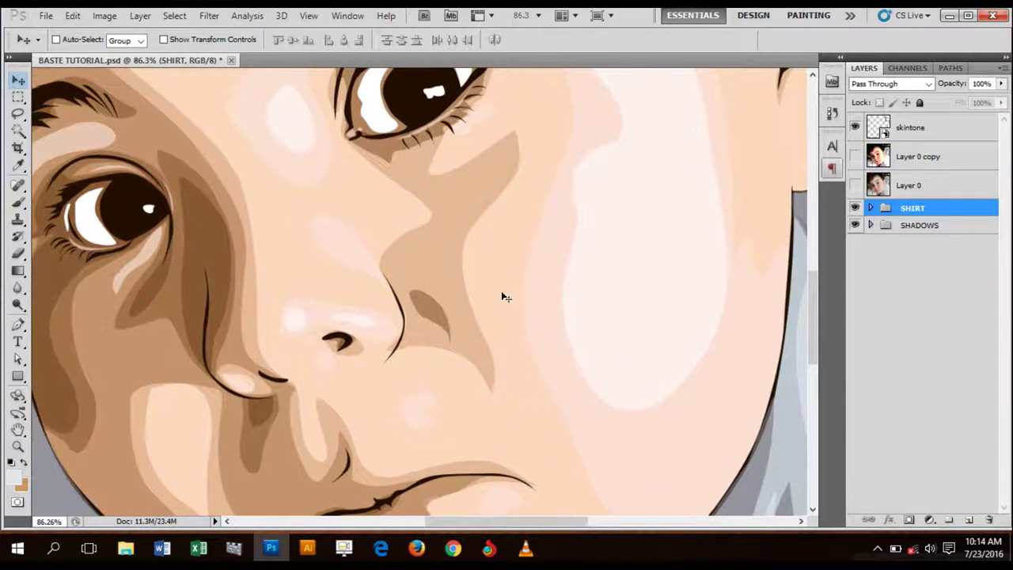
scroll(473, 304, "up", 1)
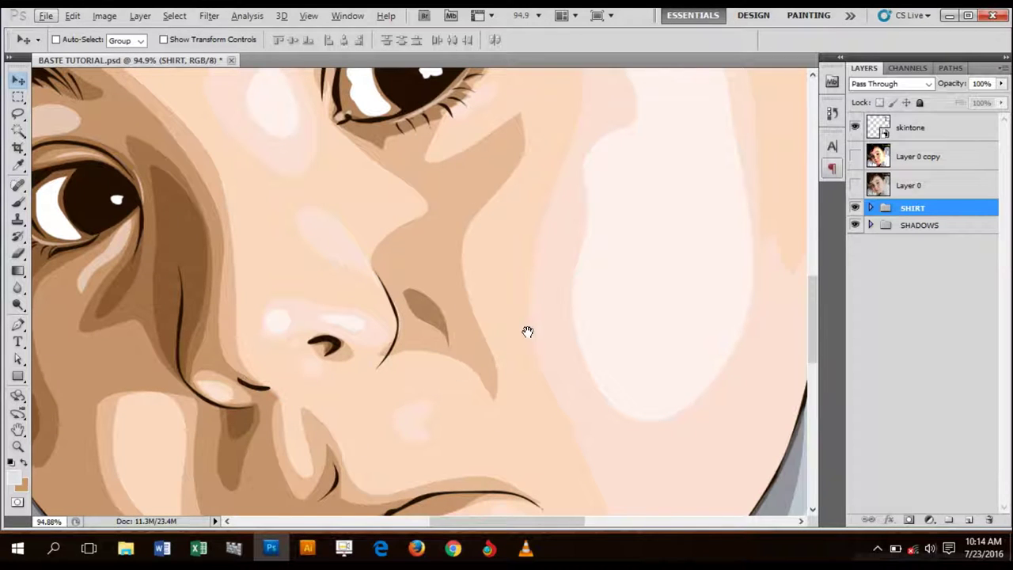
scroll(527, 332, "down", 1)
scroll(576, 282, "down", 1)
- Expand the SHADOWS group and hide the Shape 6, Shape 7, Shape 8 and Shape 9 layers
left_click(870, 225)
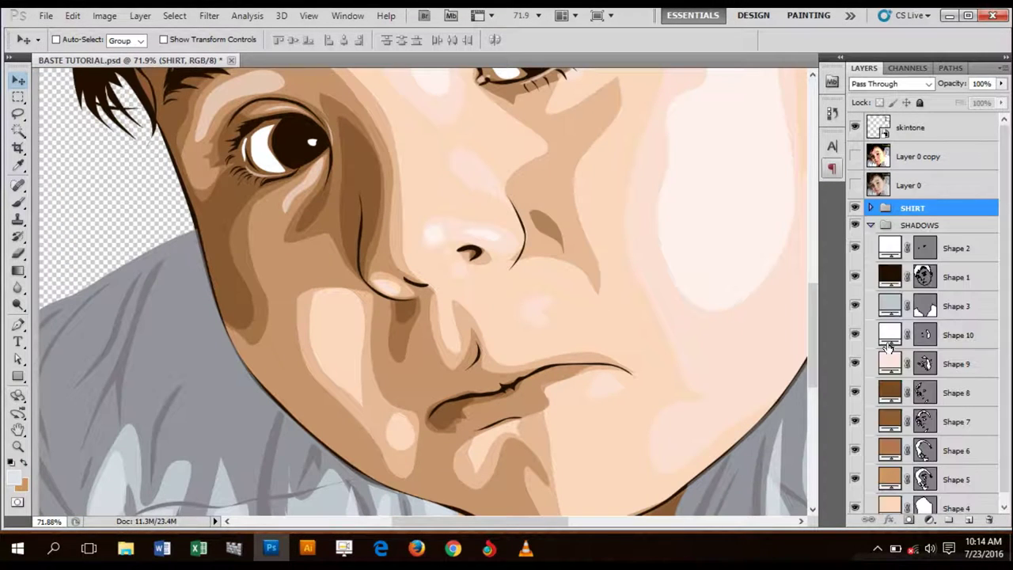
scroll(888, 360, "down", 1)
left_click(928, 473)
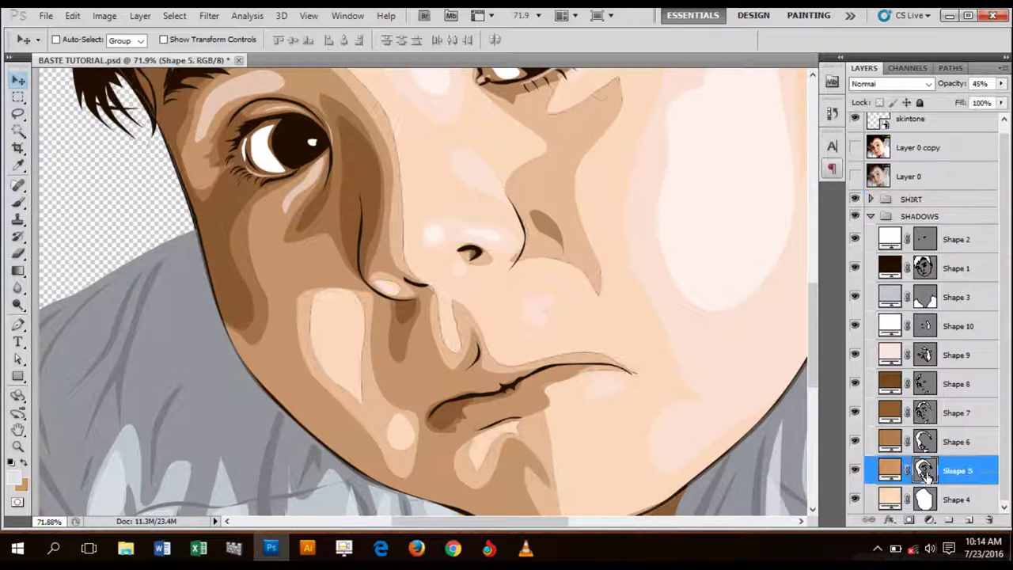
left_click(855, 441)
left_click(855, 411)
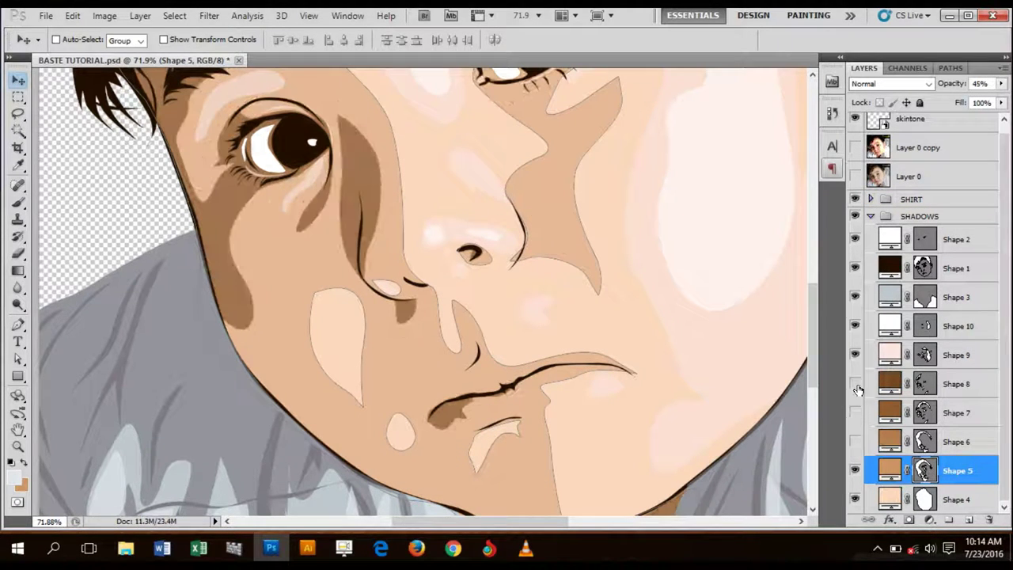
left_click(856, 385)
left_click(856, 353)
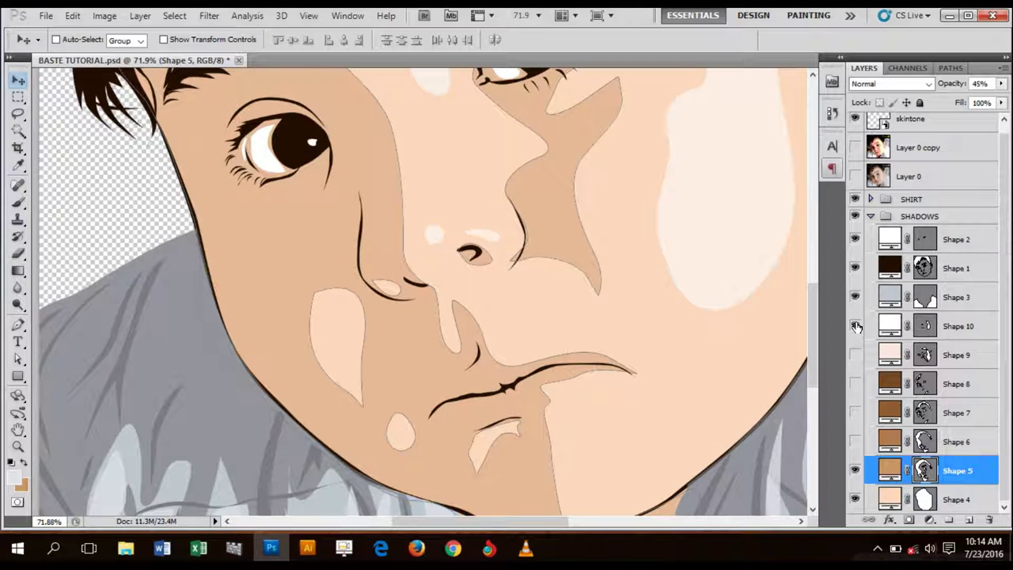
left_click(855, 326)
left_click(953, 333)
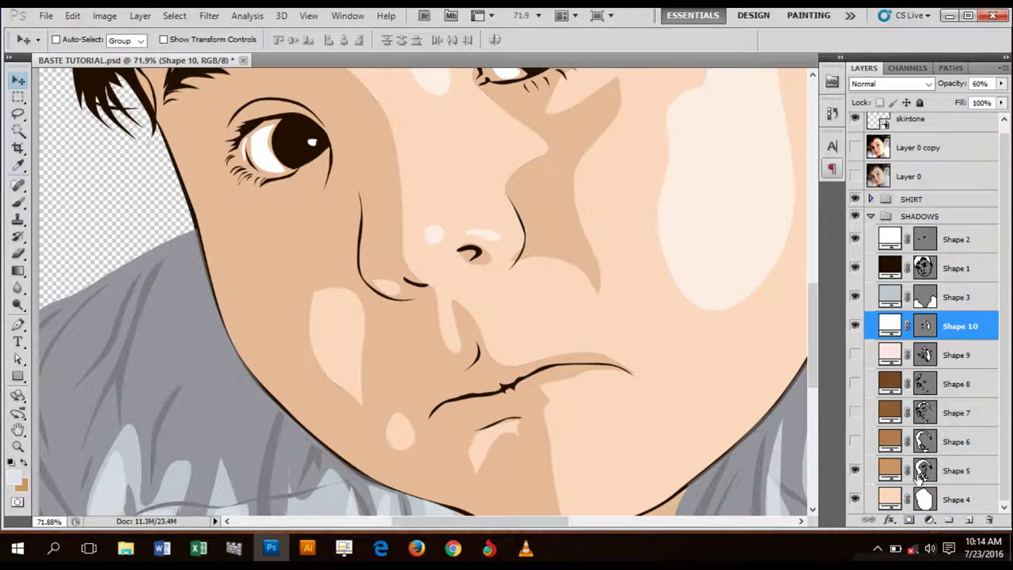
- Set the opacity of the Shape 5 skin shadow layer to 50%
left_click(918, 473)
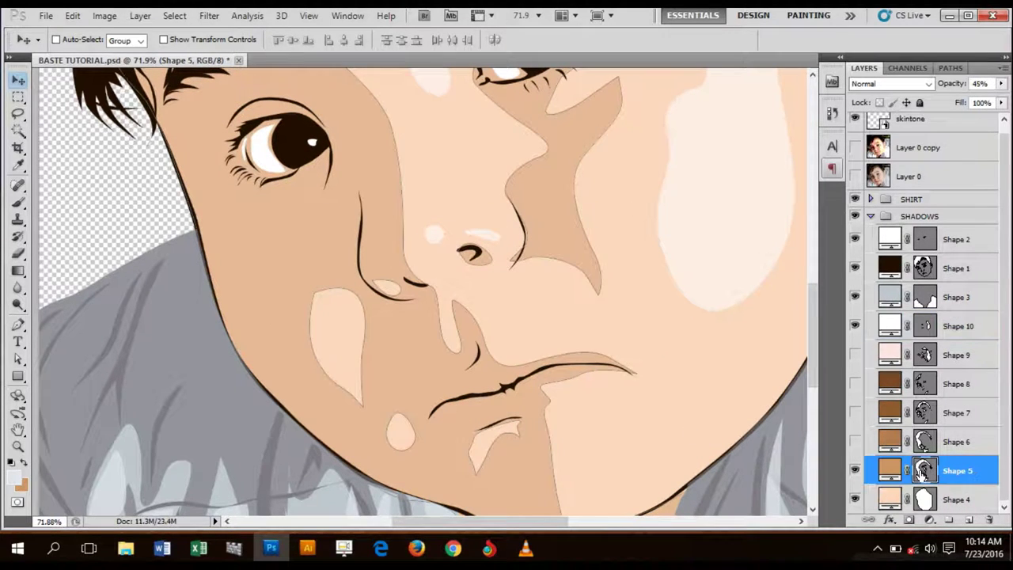
left_click(981, 83)
type("65")
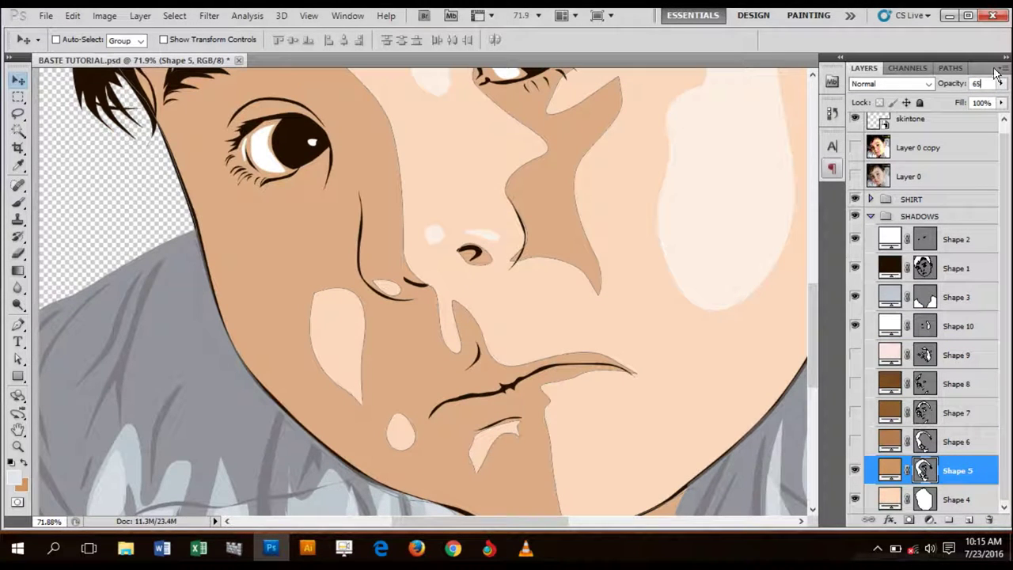
type("50")
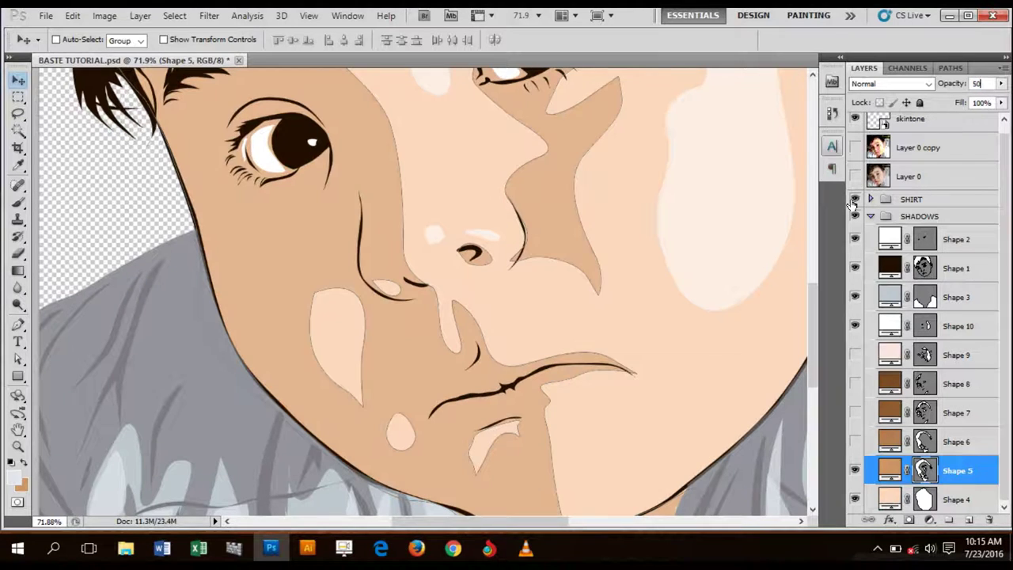
left_click(950, 467)
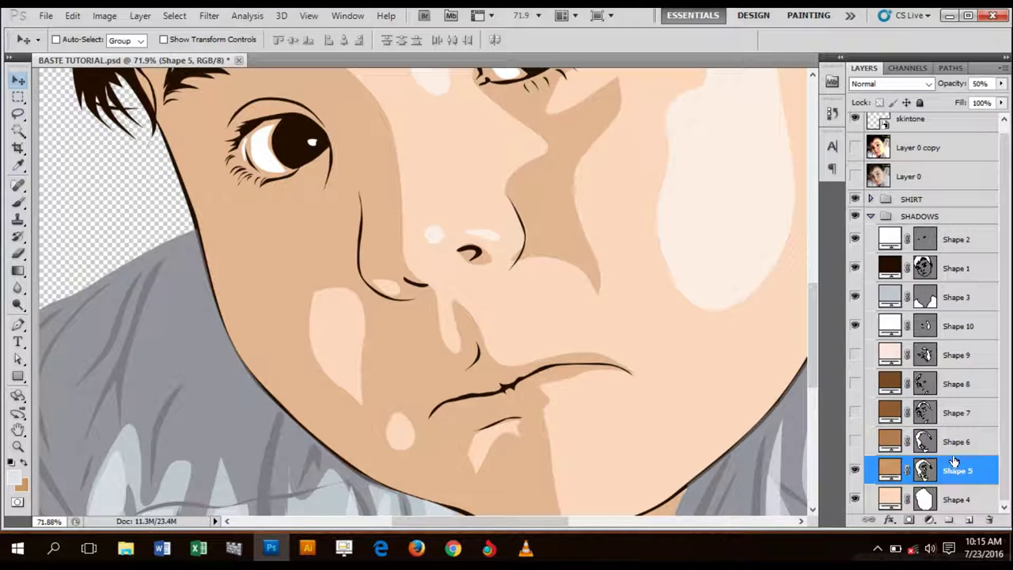
- Add a layer mask to Shape 5, make the mask active and switch to the Brush tool
left_click(909, 523)
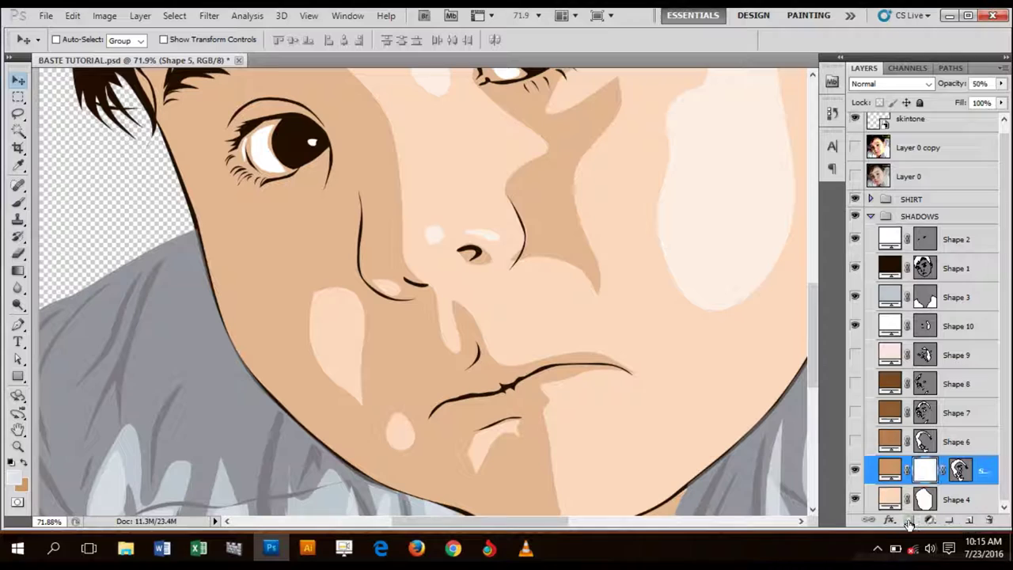
left_click(921, 472)
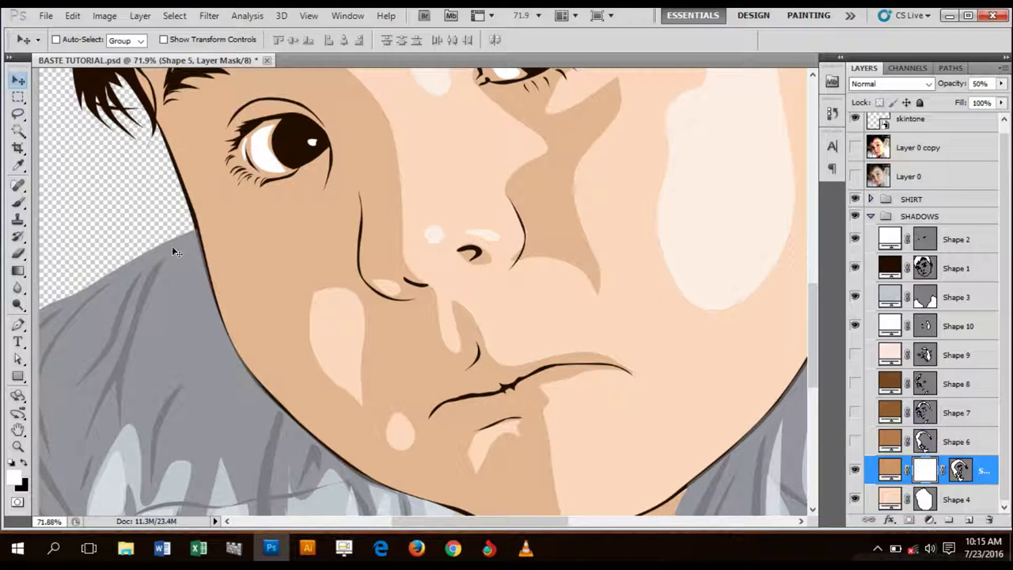
left_click(20, 203)
left_click(40, 203)
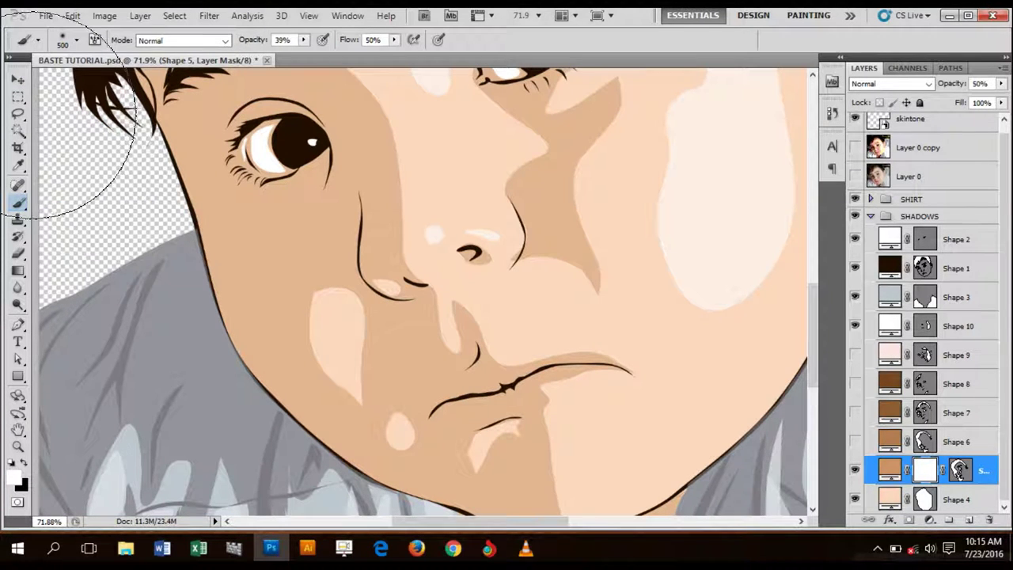
- Compare the round brush presets and choose the first soft round brush at 500 px with 0% hardness
left_click(77, 40)
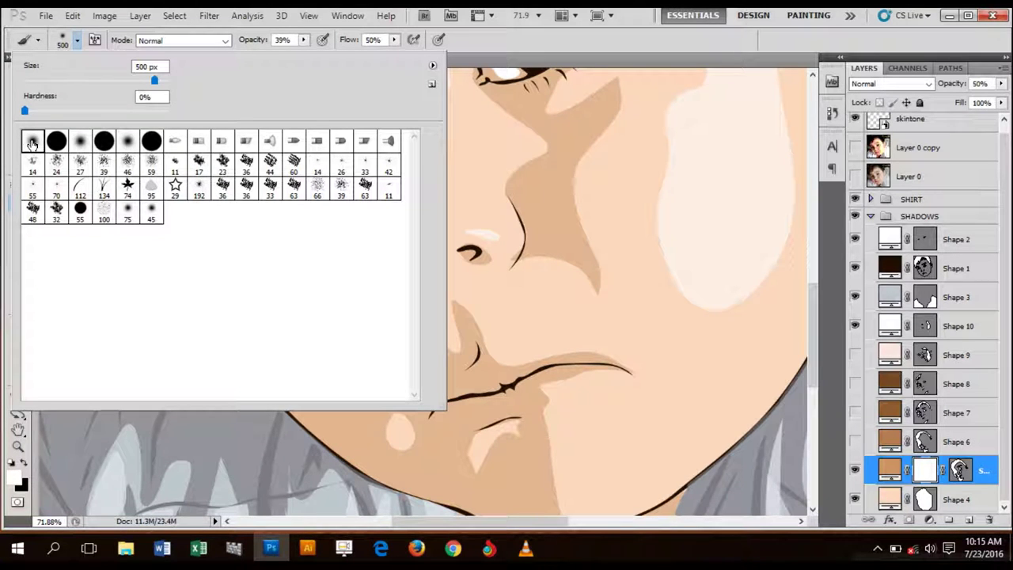
left_click(79, 145)
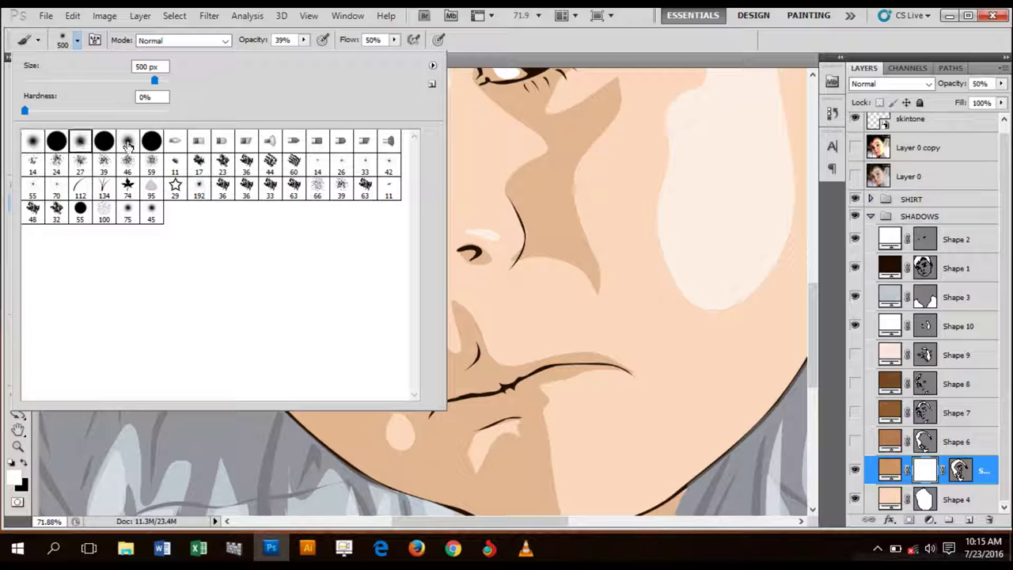
left_click(59, 143)
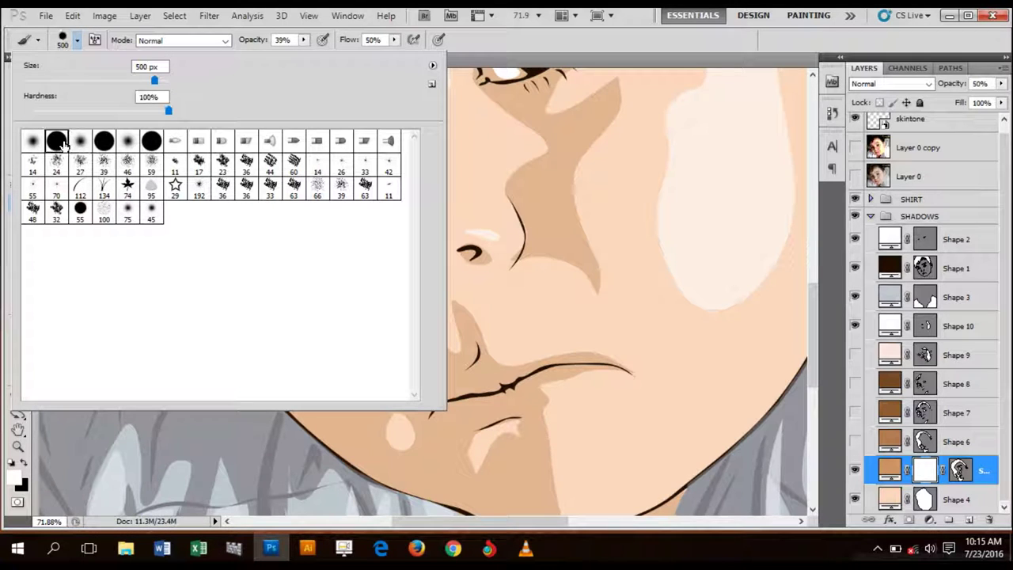
left_click(31, 143)
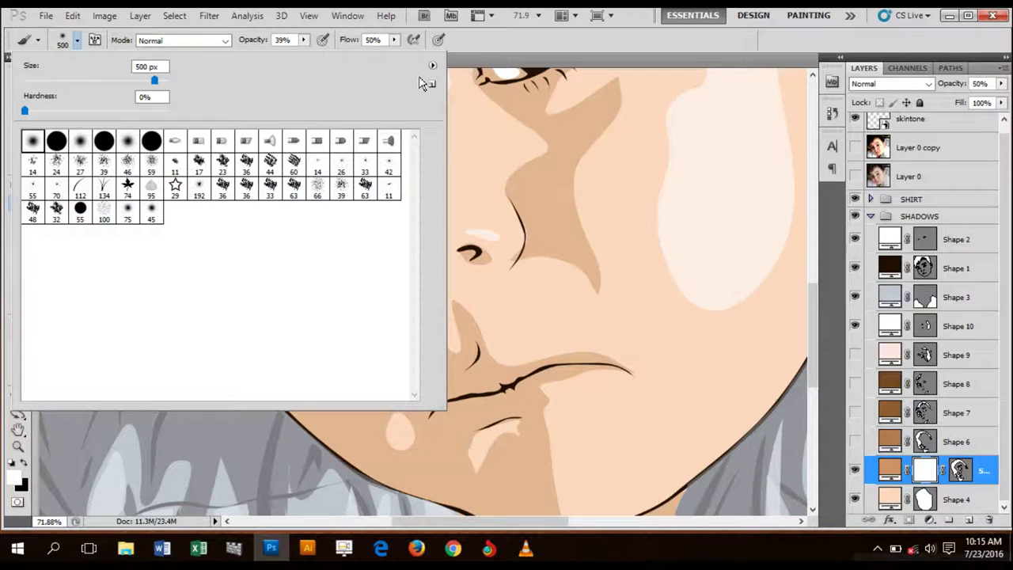
left_click(465, 36)
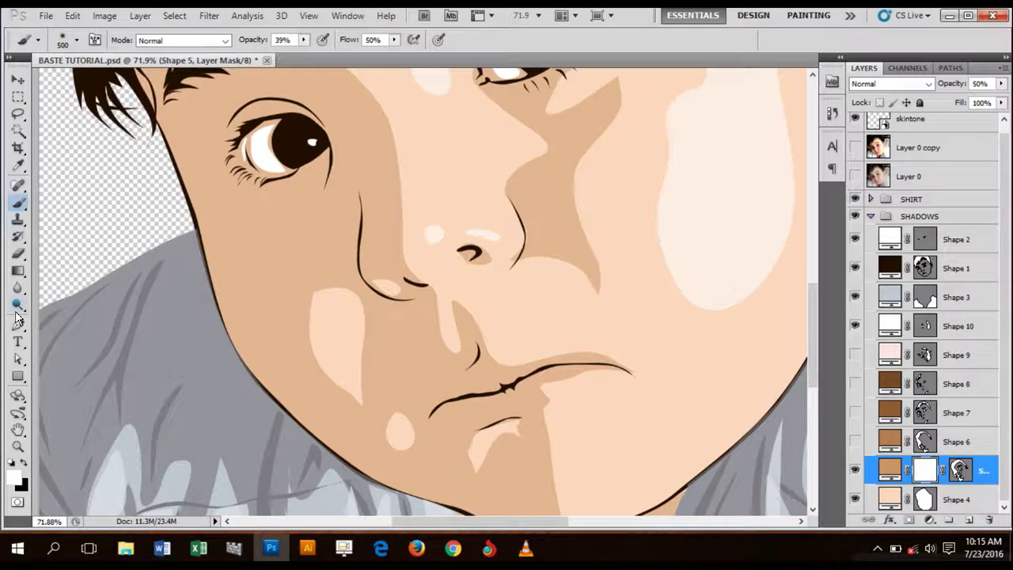
- Set the foreground color to black (000000) and reduce the soft round brush size to 100 px
left_click(14, 478)
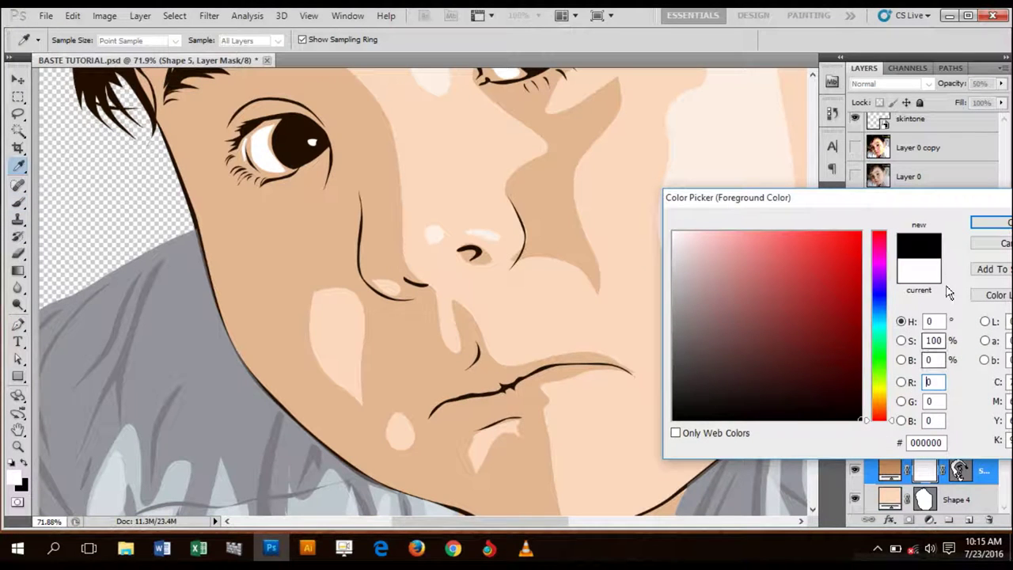
left_click(991, 222)
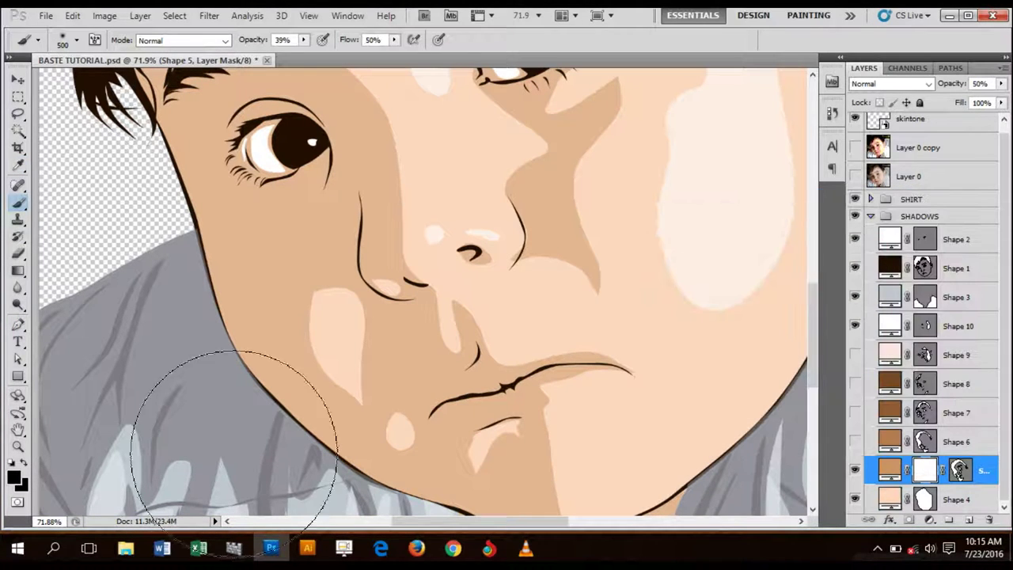
key("bracketleft")
key("bracketleft")
key("bracketleft")
key("bracketleft")
key("bracketleft")
key("bracketleft")
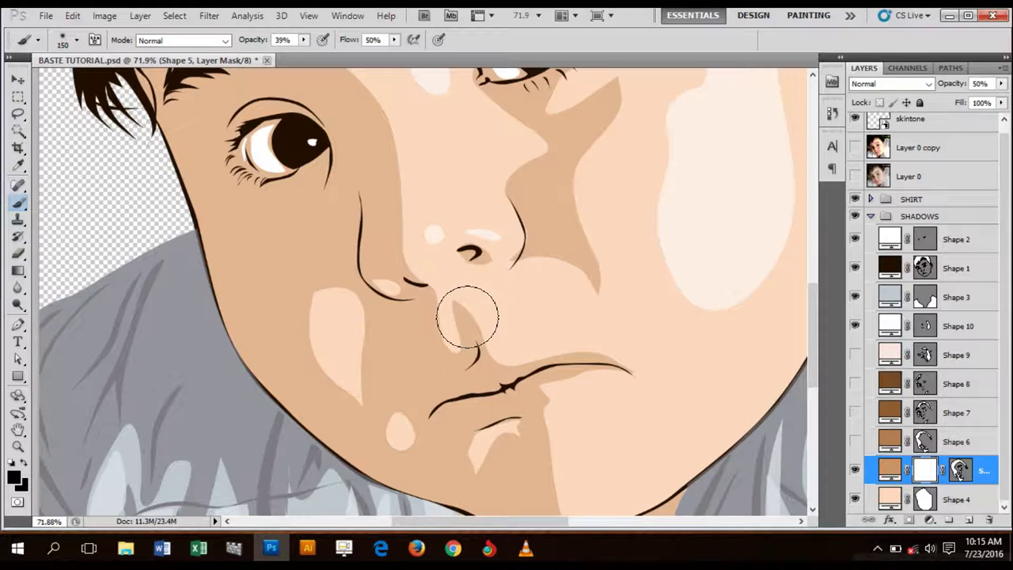
scroll(273, 322, "up", 2)
key("bracketleft")
key("bracketleft")
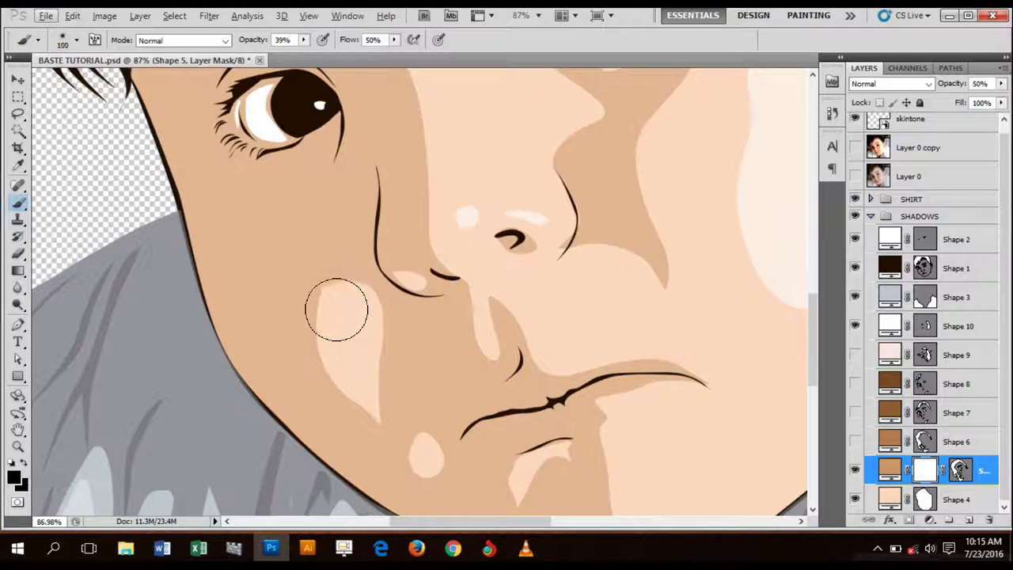
- Paint on the Shape 5 layer mask around the cheek highlight to soften its edges, reducing the brush to 80 px
mouse_move(337, 309)
left_mouse_down()
mouse_move(327, 351)
mouse_move(320, 295)
mouse_move(340, 375)
mouse_move(325, 341)
mouse_move(358, 392)
mouse_move(359, 364)
mouse_move(339, 352)
mouse_move(372, 428)
mouse_move(360, 395)
mouse_move(379, 371)
mouse_move(364, 386)
mouse_move(365, 322)
mouse_move(380, 318)
mouse_move(363, 287)
left_mouse_up()
key("bracketleft")
key("bracketleft")
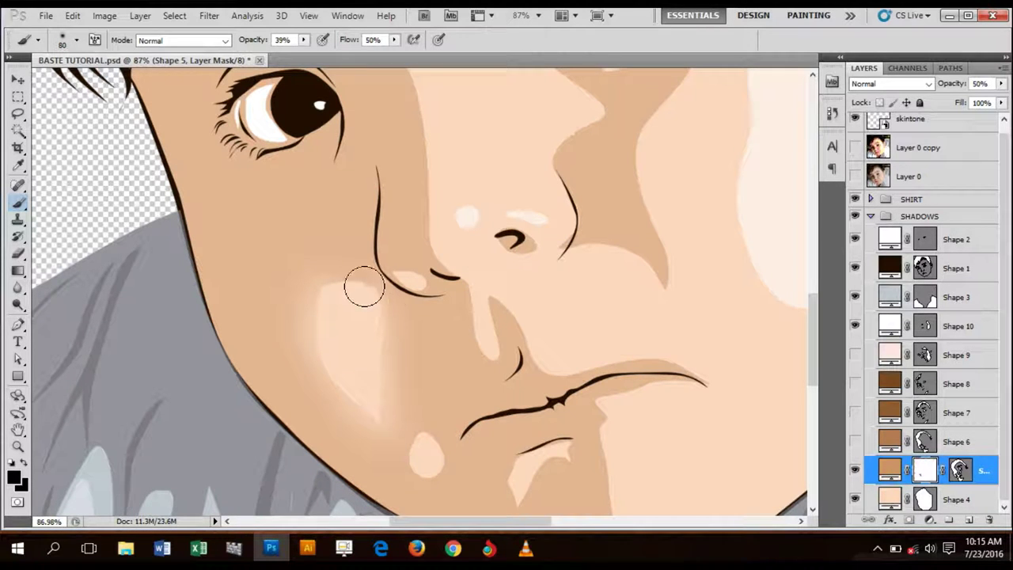
left_click_drag(344, 319, 334, 319)
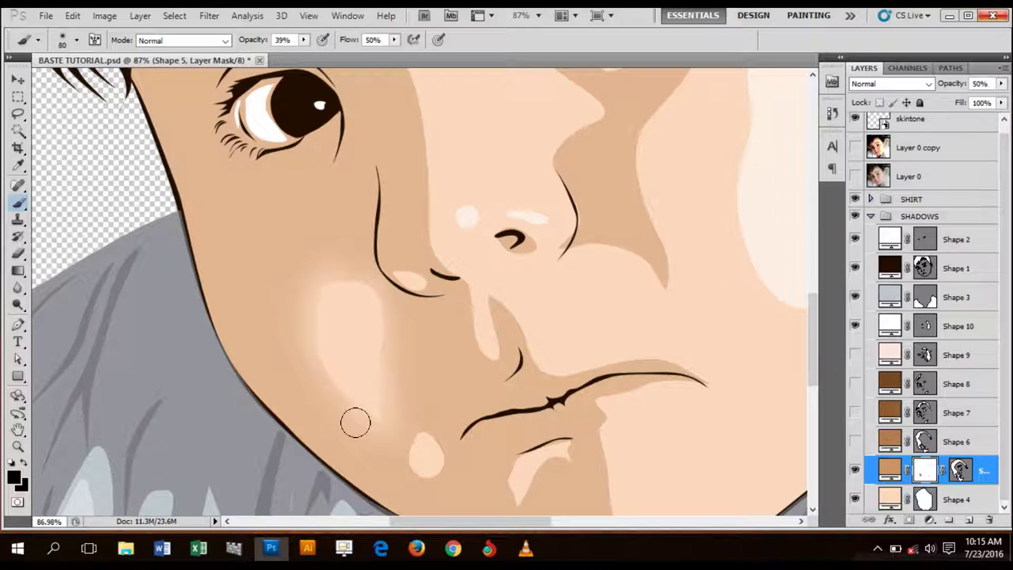
mouse_move(396, 269)
left_mouse_down()
mouse_move(392, 277)
mouse_move(399, 257)
mouse_move(380, 273)
mouse_move(369, 263)
left_mouse_up()
mouse_move(371, 313)
left_mouse_down()
mouse_move(406, 401)
mouse_move(365, 328)
mouse_move(411, 374)
mouse_move(405, 287)
mouse_move(408, 345)
mouse_move(401, 278)
mouse_move(350, 237)
mouse_move(389, 243)
mouse_move(373, 241)
mouse_move(379, 295)
mouse_move(402, 283)
left_mouse_up()
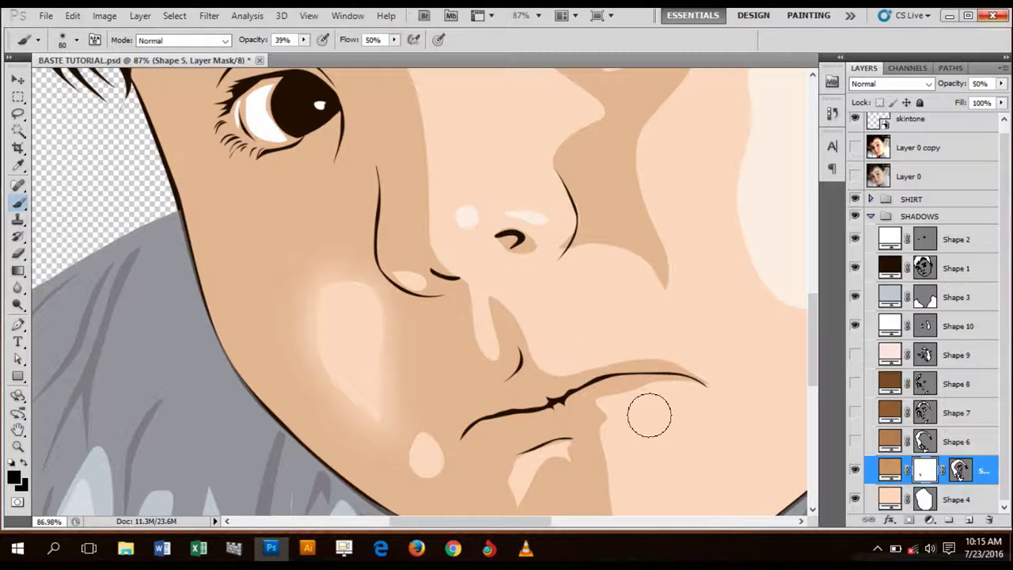
key("space")
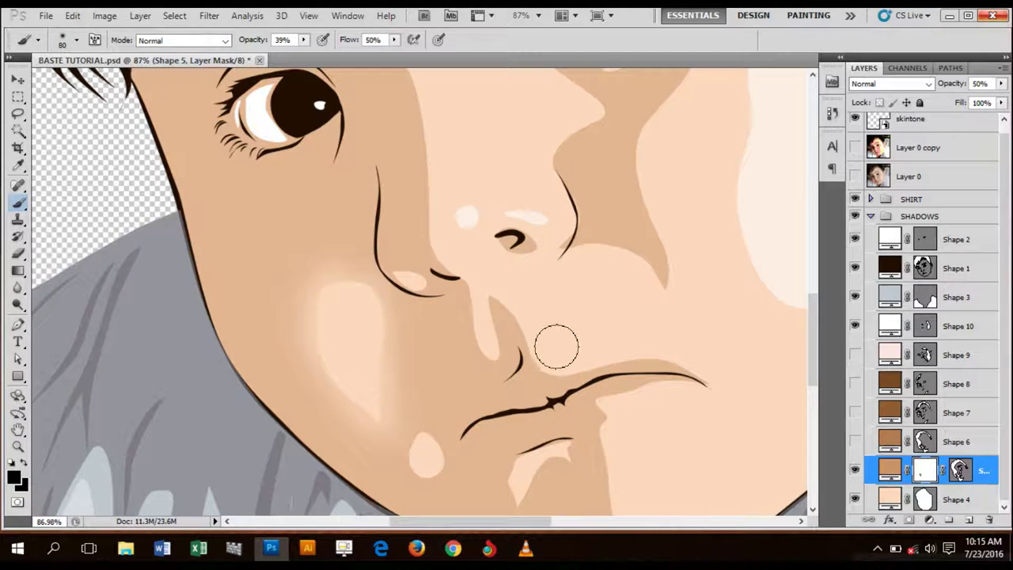
key("space")
left_click_drag(576, 110, 613, 145)
left_click_drag(466, 343, 481, 361)
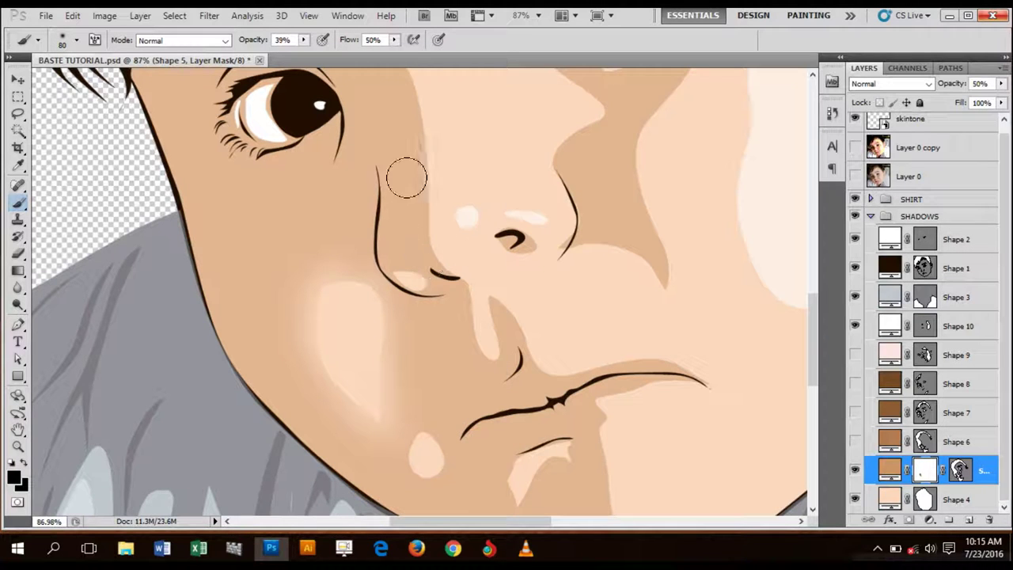
mouse_move(407, 179)
left_mouse_down()
mouse_move(388, 231)
mouse_move(402, 274)
mouse_move(382, 232)
mouse_move(438, 304)
mouse_move(454, 260)
left_mouse_up()
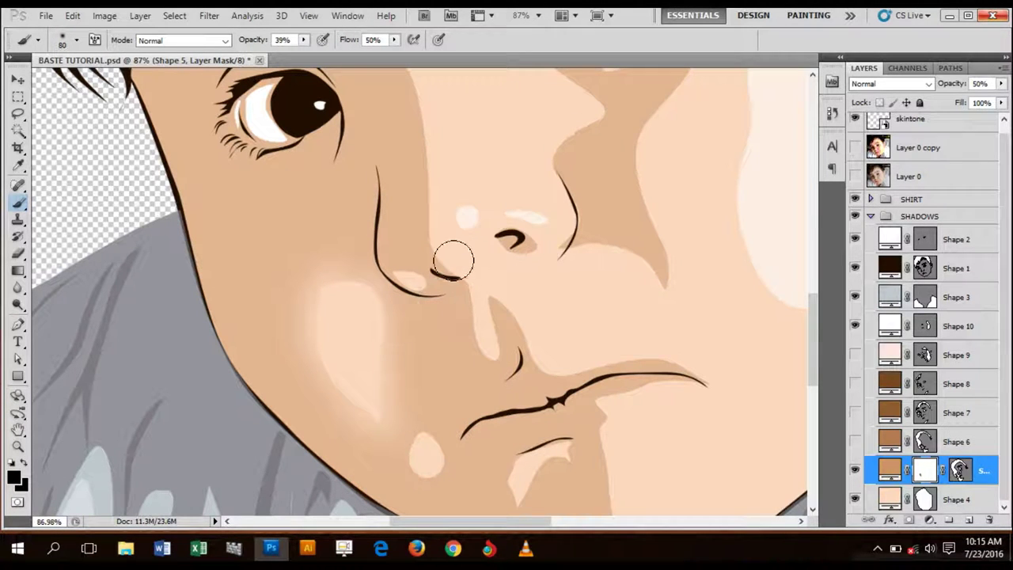
key("bracketright")
key("bracketright")
key("bracketright")
key("bracketright")
key("bracketright")
key("bracketright")
key("bracketright")
key("bracketright")
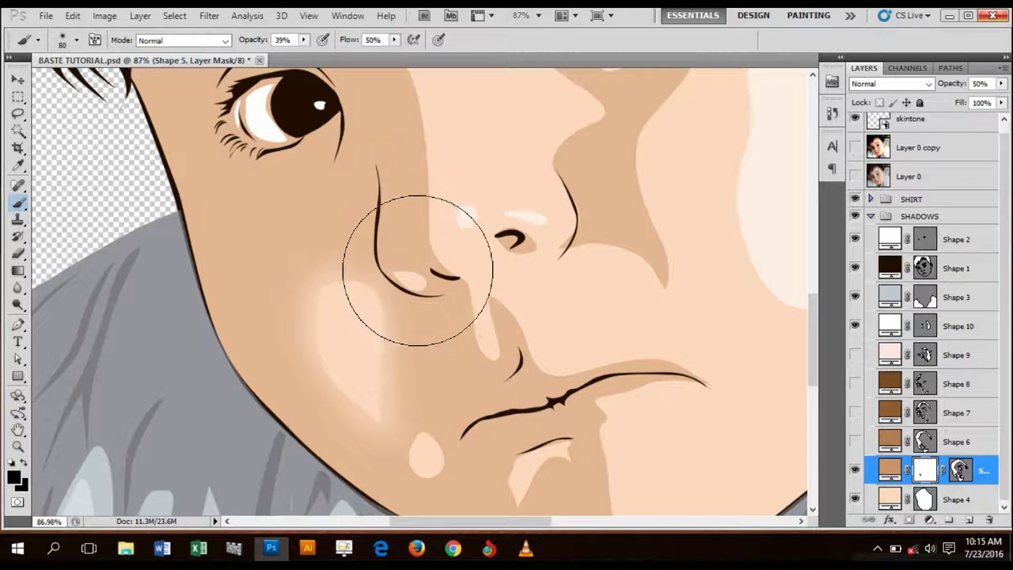
key("bracketleft")
key("bracketleft")
key("bracketleft")
key("bracketleft")
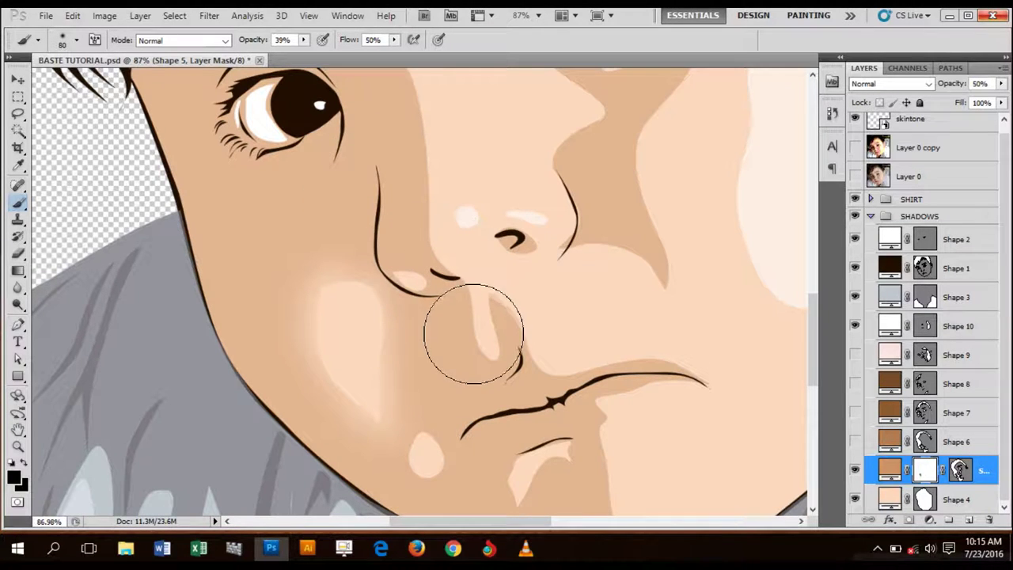
key("bracketleft")
key("bracketleft")
key("bracketleft")
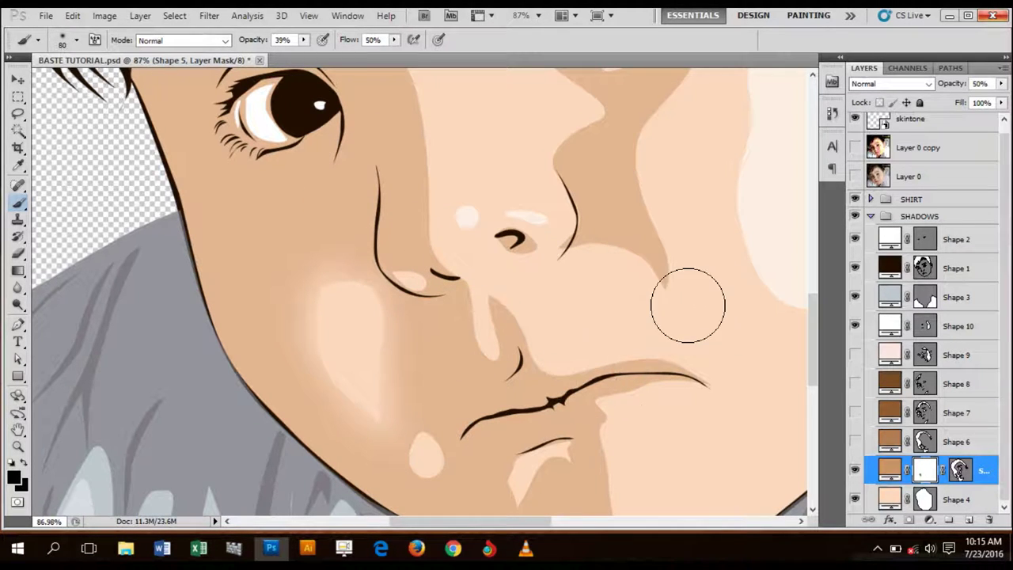
key("bracketright")
key("bracketright")
key("bracketleft")
key("bracketleft")
key("bracketleft")
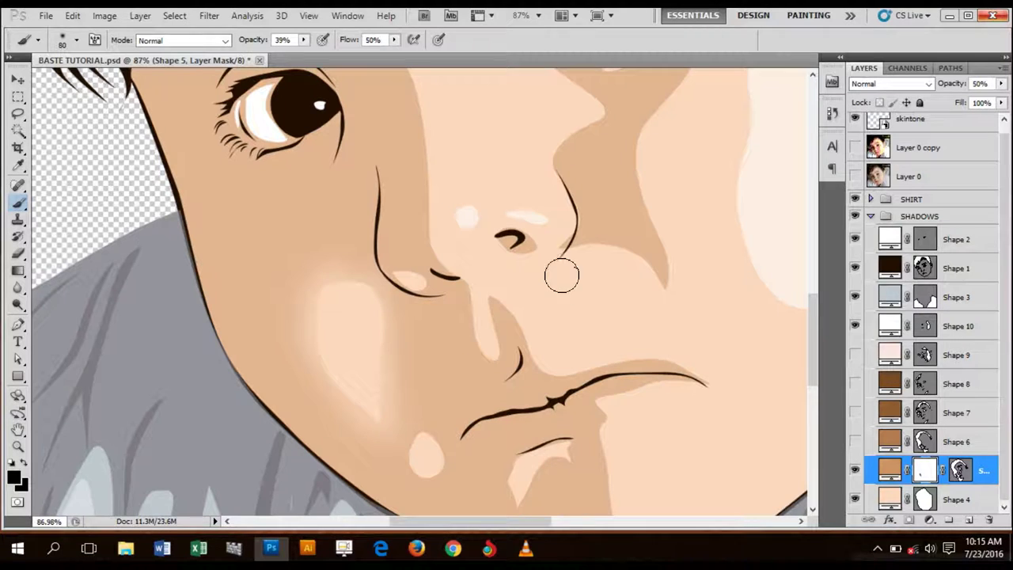
left_click(456, 196)
left_click_drag(606, 246, 661, 252)
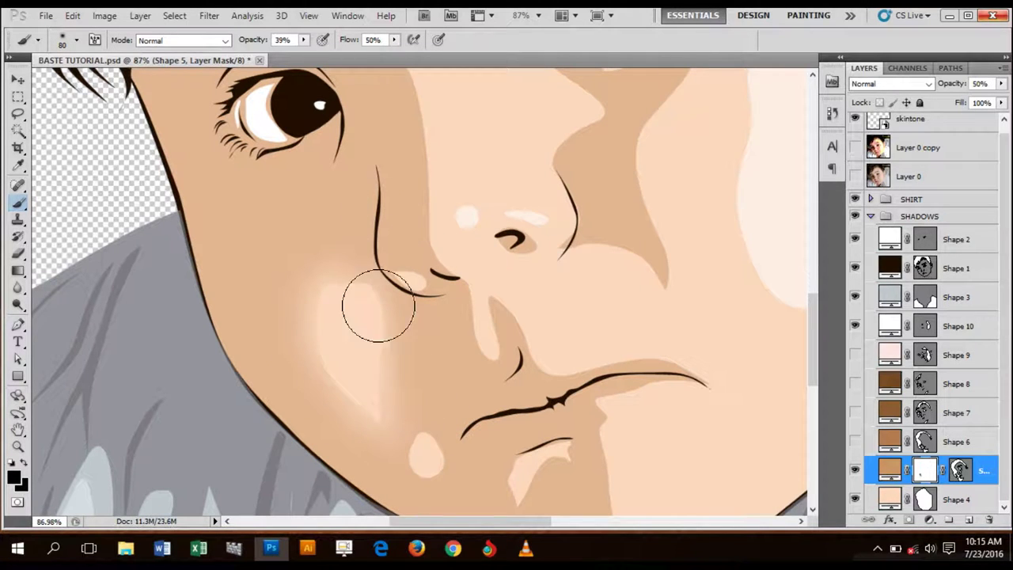
key("bracketleft")
key("bracketleft")
key("bracketleft")
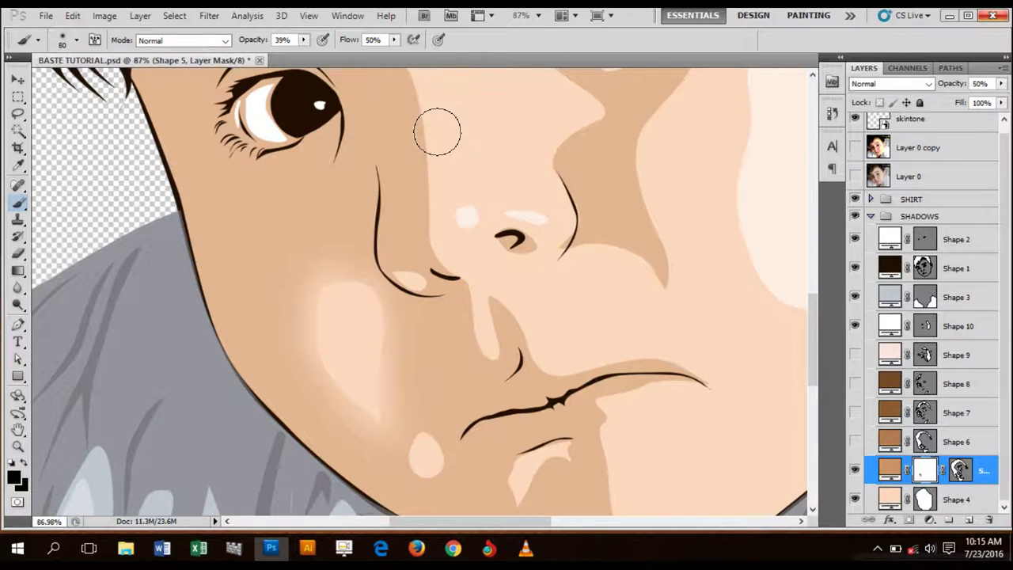
key("alt")
key("space")
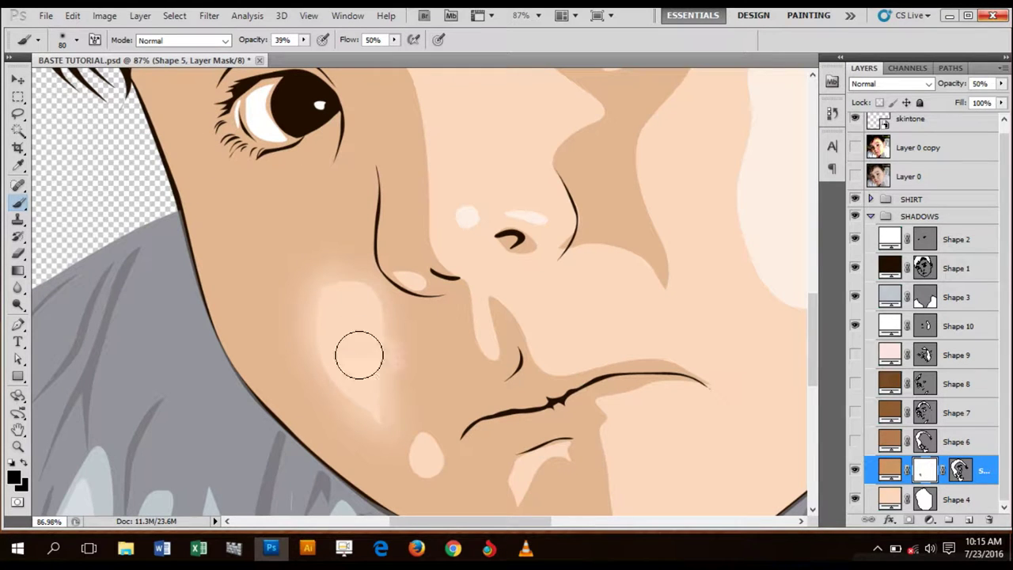
key("bracketright")
key("bracketright")
key("bracketright")
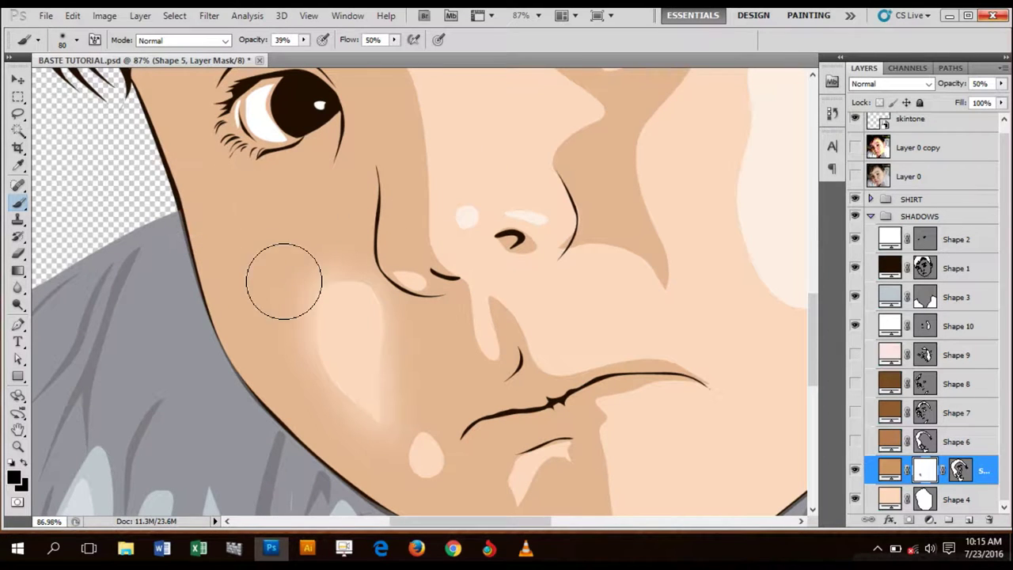
key("bracketleft")
key("bracketleft")
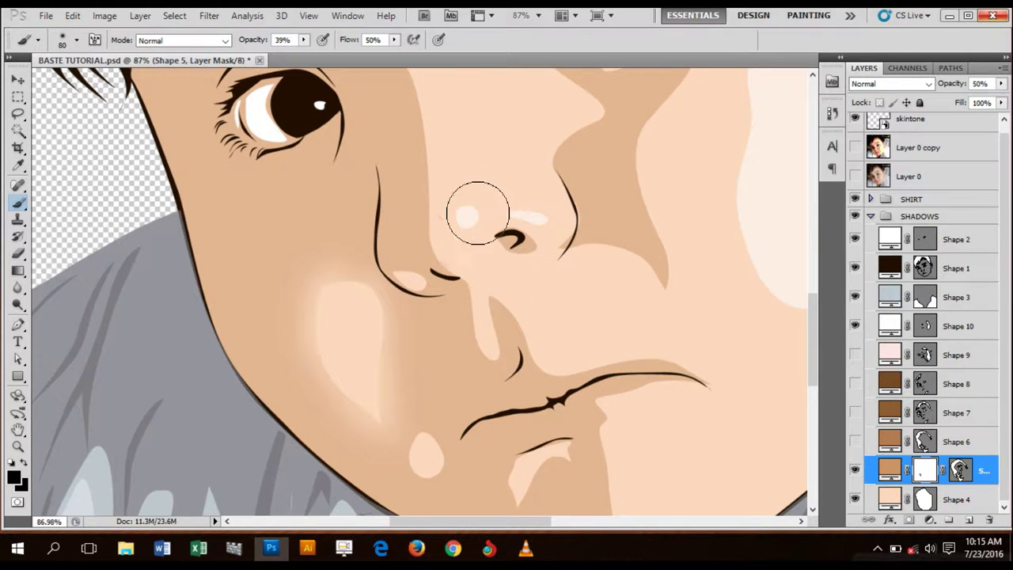
key("space")
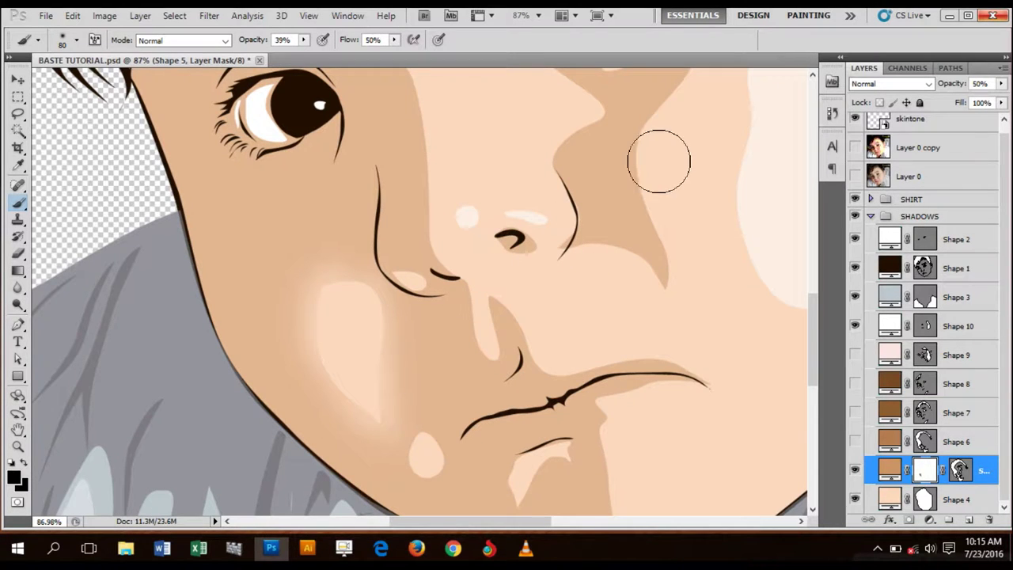
key("alt")
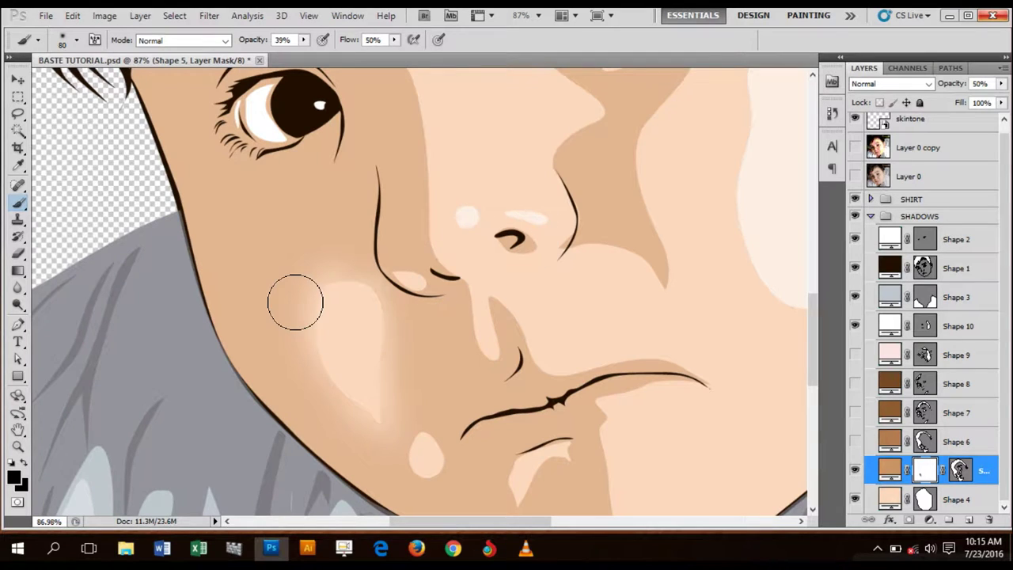
key("bracketleft")
key("bracketleft")
key("bracketleft")
key("bracketleft")
left_click(339, 231)
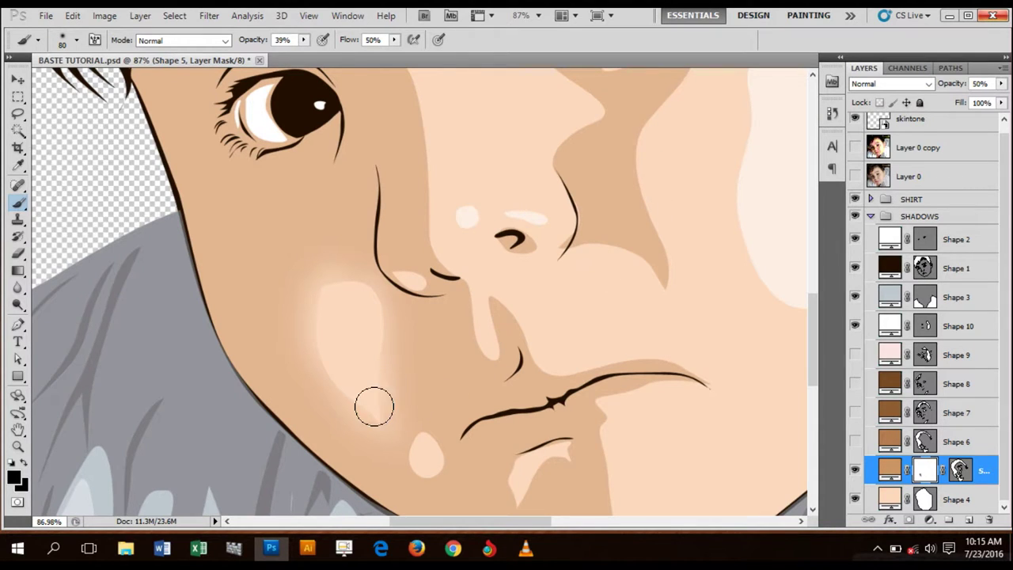
key("bracketleft")
key("bracketleft")
key("bracketleft")
key("bracketleft")
left_click_drag(445, 355, 465, 286)
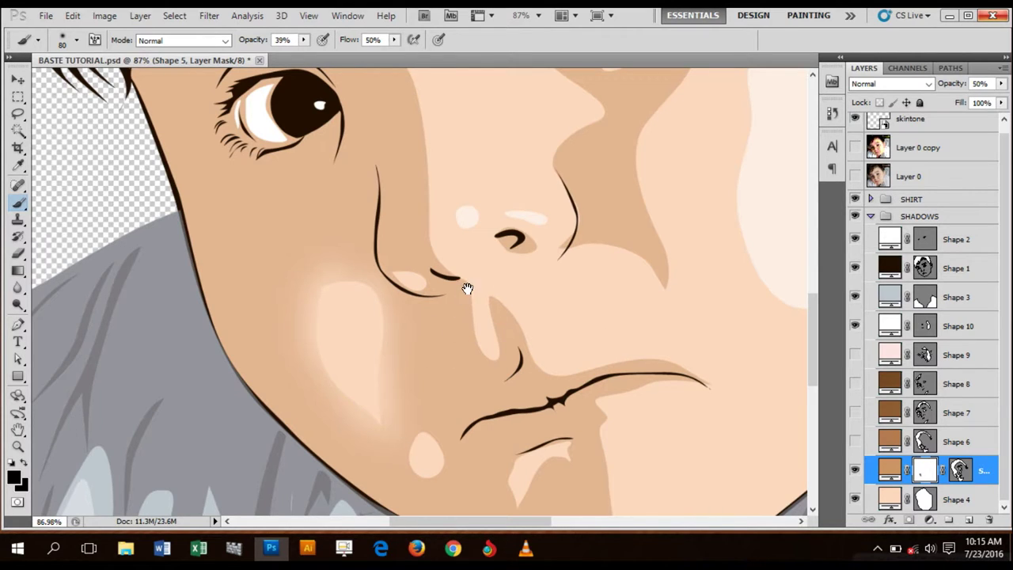